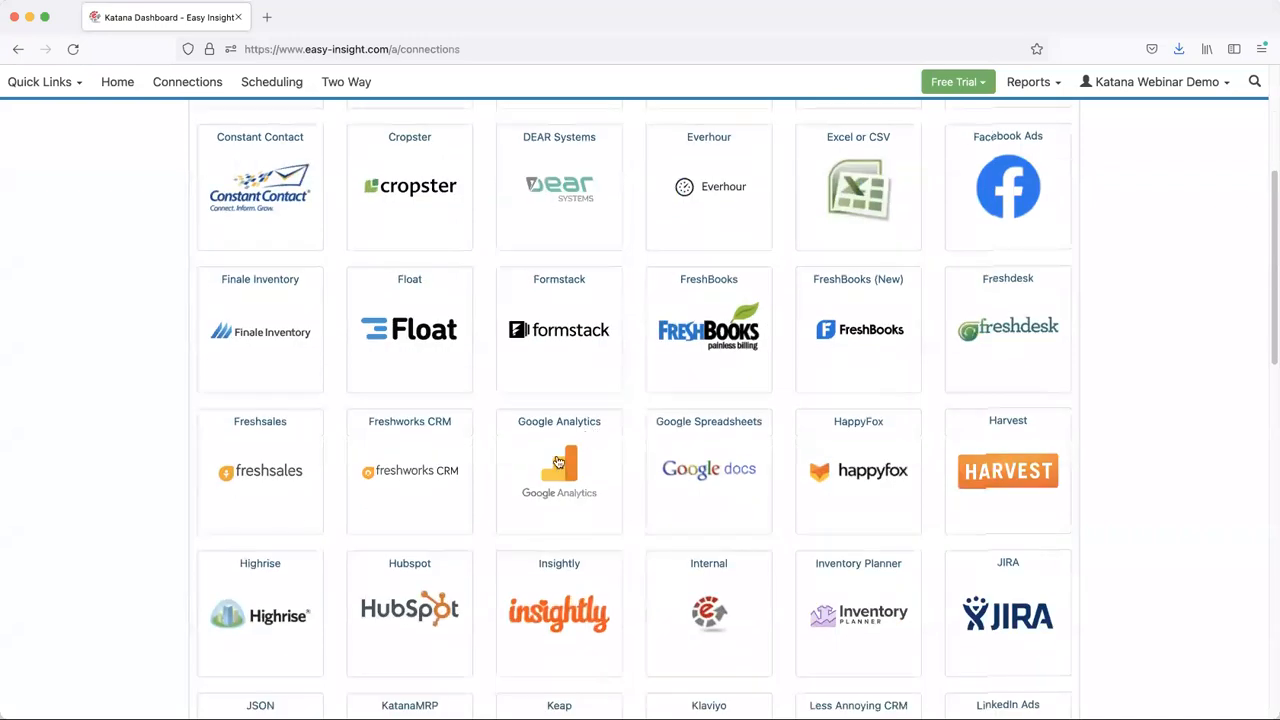
- Open the KatanaMRP connection and bring up its setup page for authorizing access
left_click(417, 620)
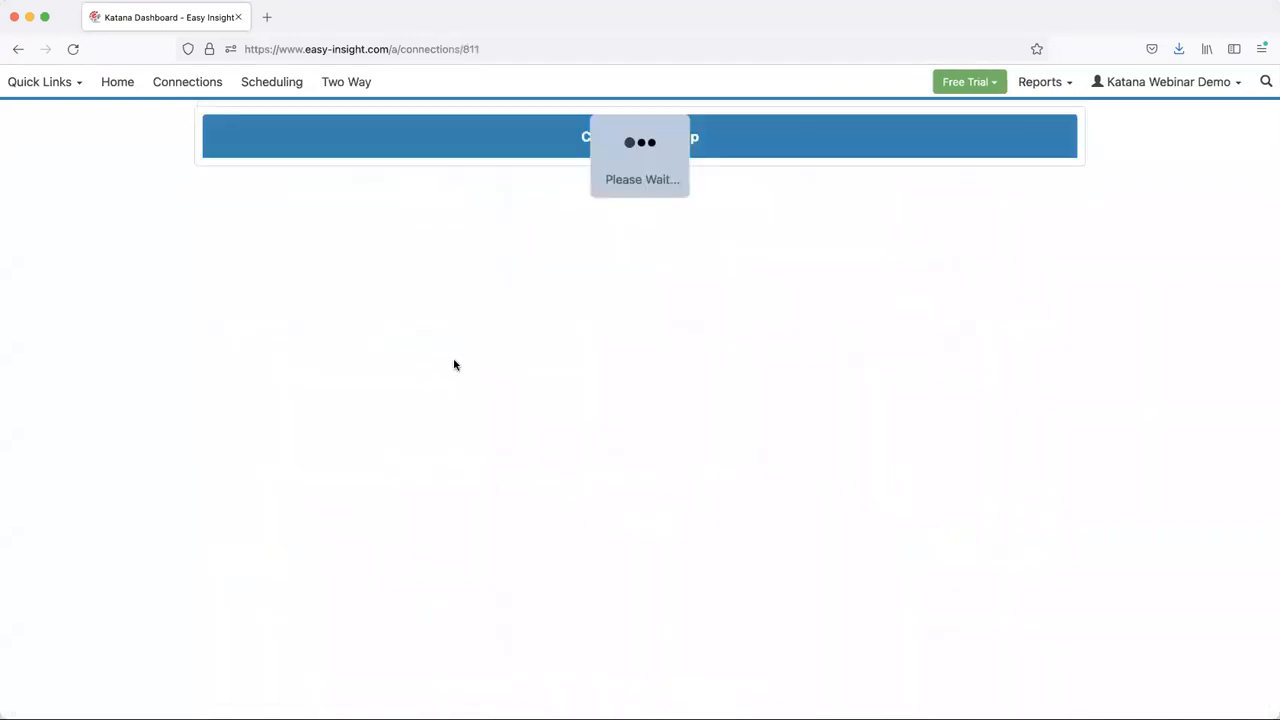
left_click(553, 230)
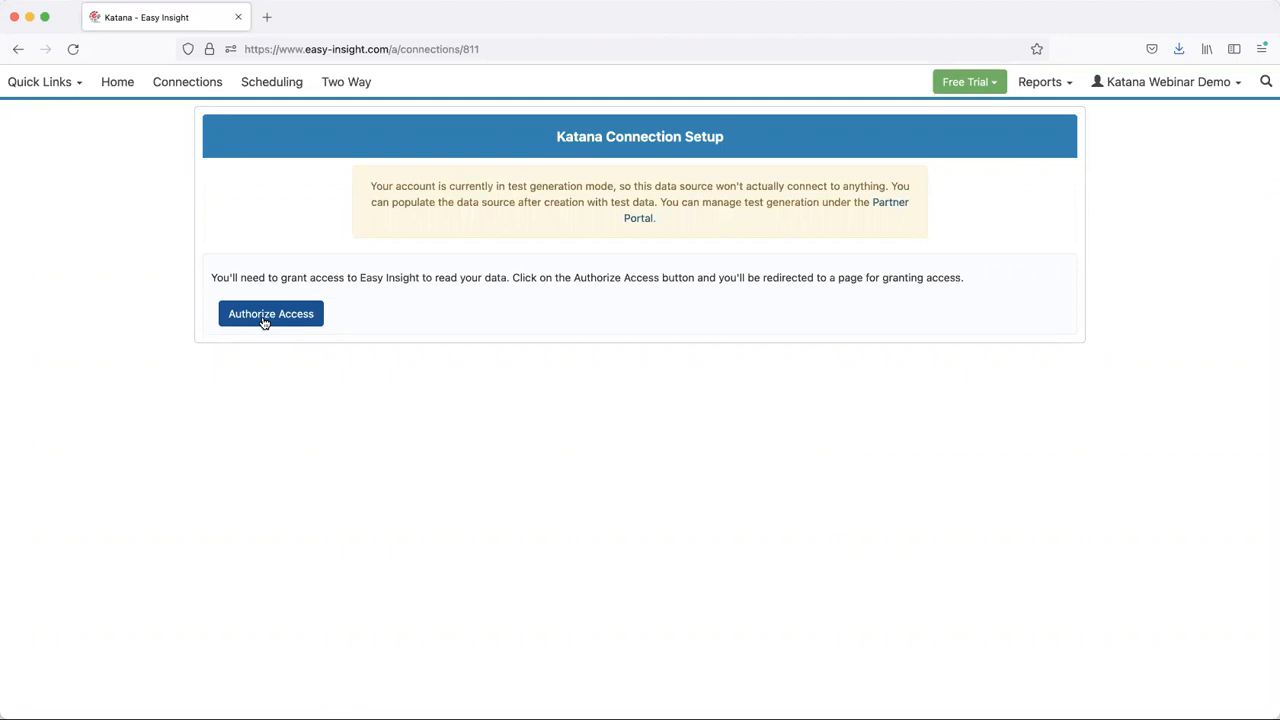
- Open the Katana dashboard and set its period filter to Last 90 Days
left_click(26, 80)
left_click(62, 270)
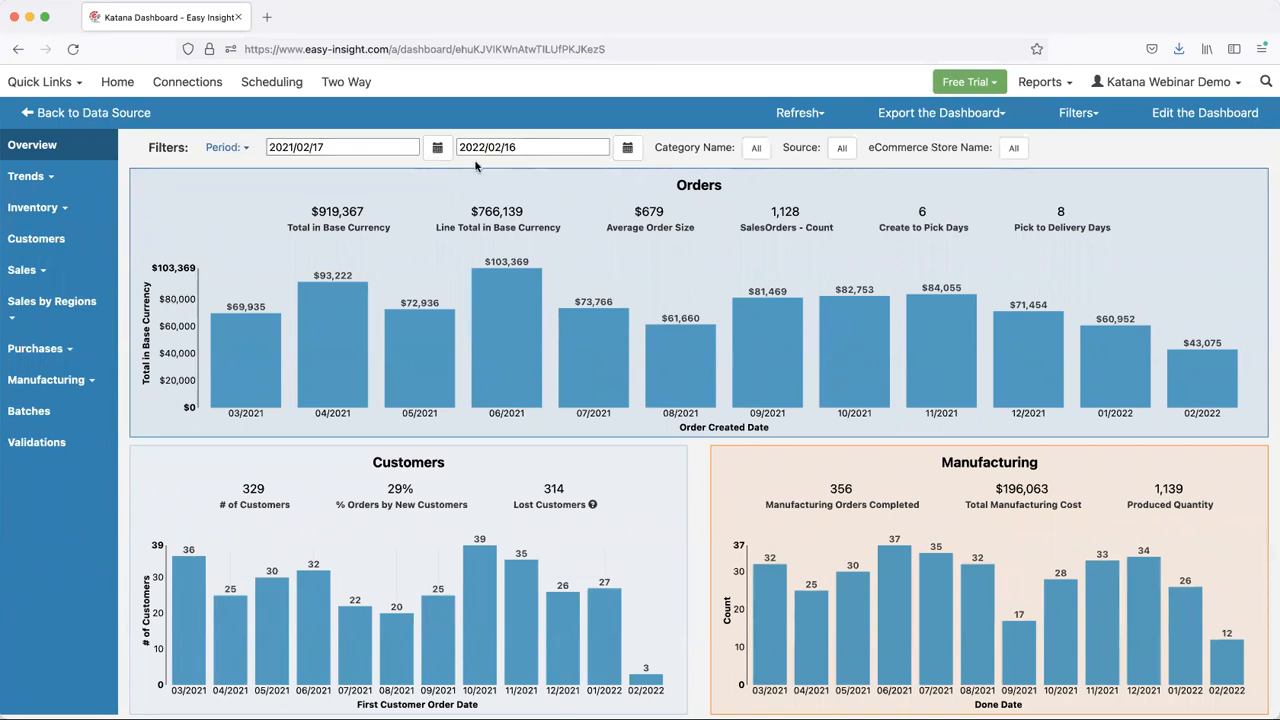
left_click(222, 152)
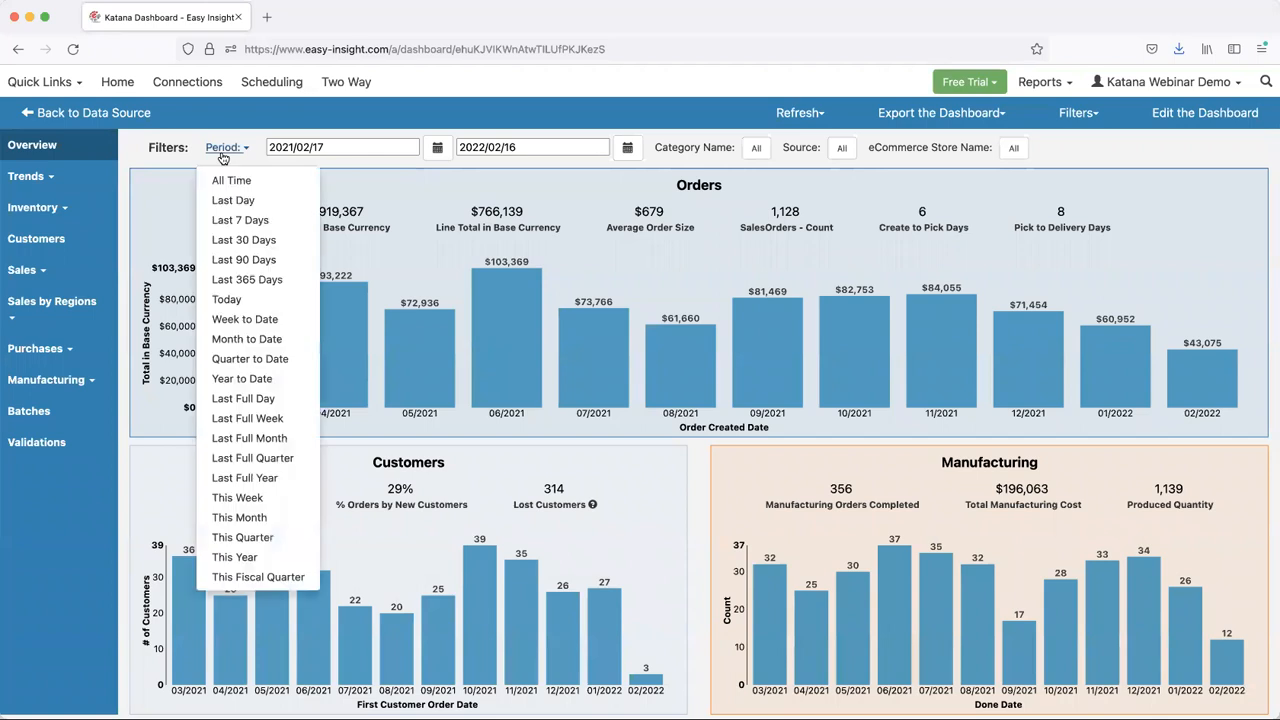
left_click(236, 261)
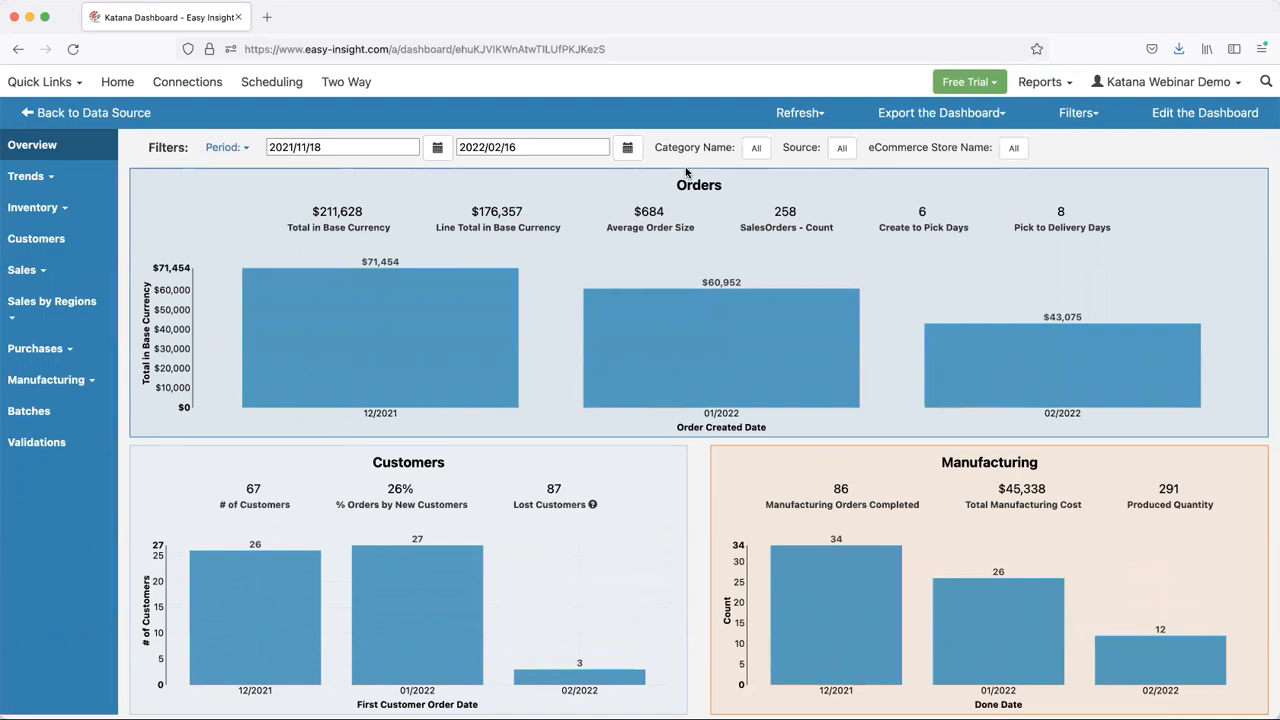
- Check which values the dashboard's Source filter offers and leave the selection as is
left_click(842, 147)
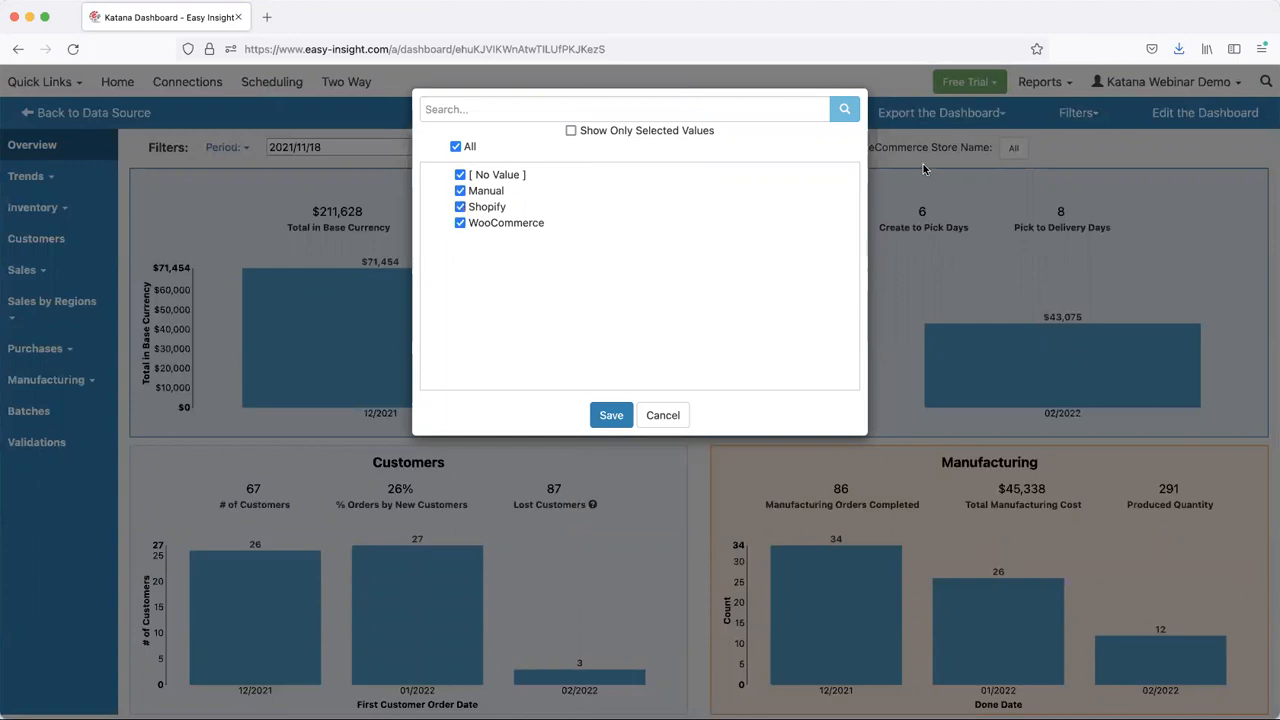
left_click(924, 170)
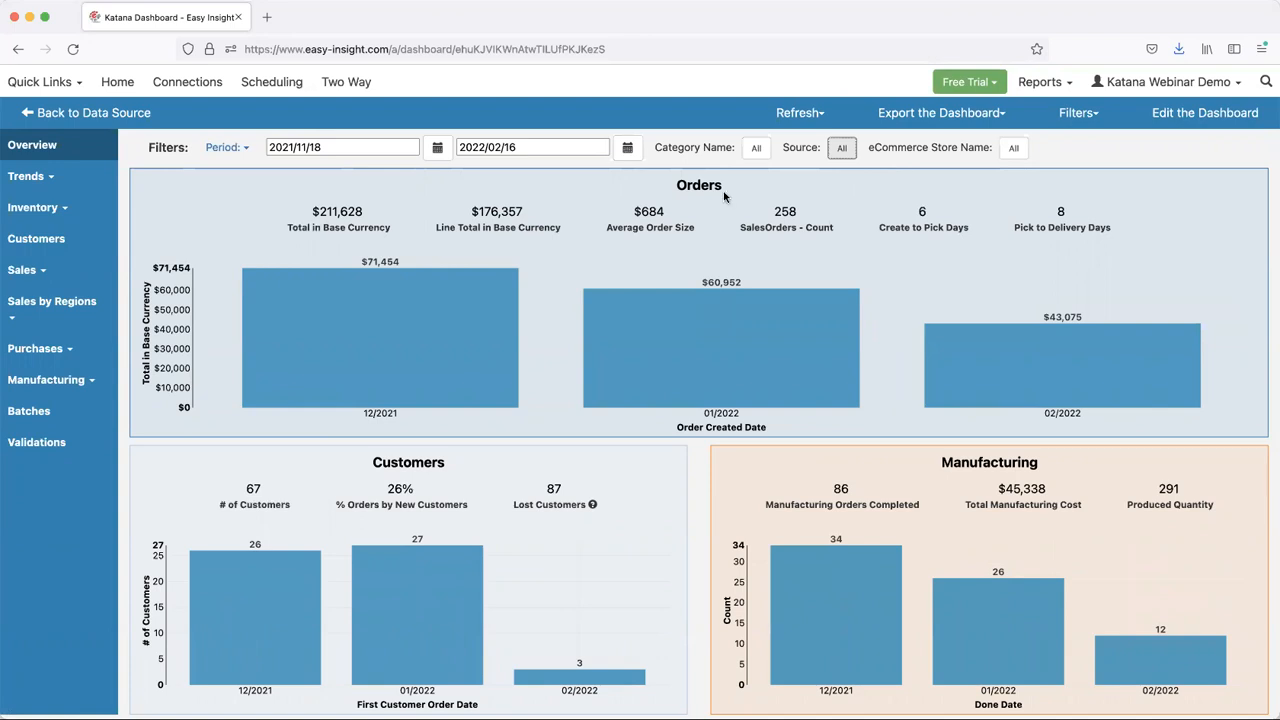
- Drill into the 12/2021 column of the Orders chart to view its underlying sales orders, and close the list
mouse_move(405, 317)
mouse_move(405, 342)
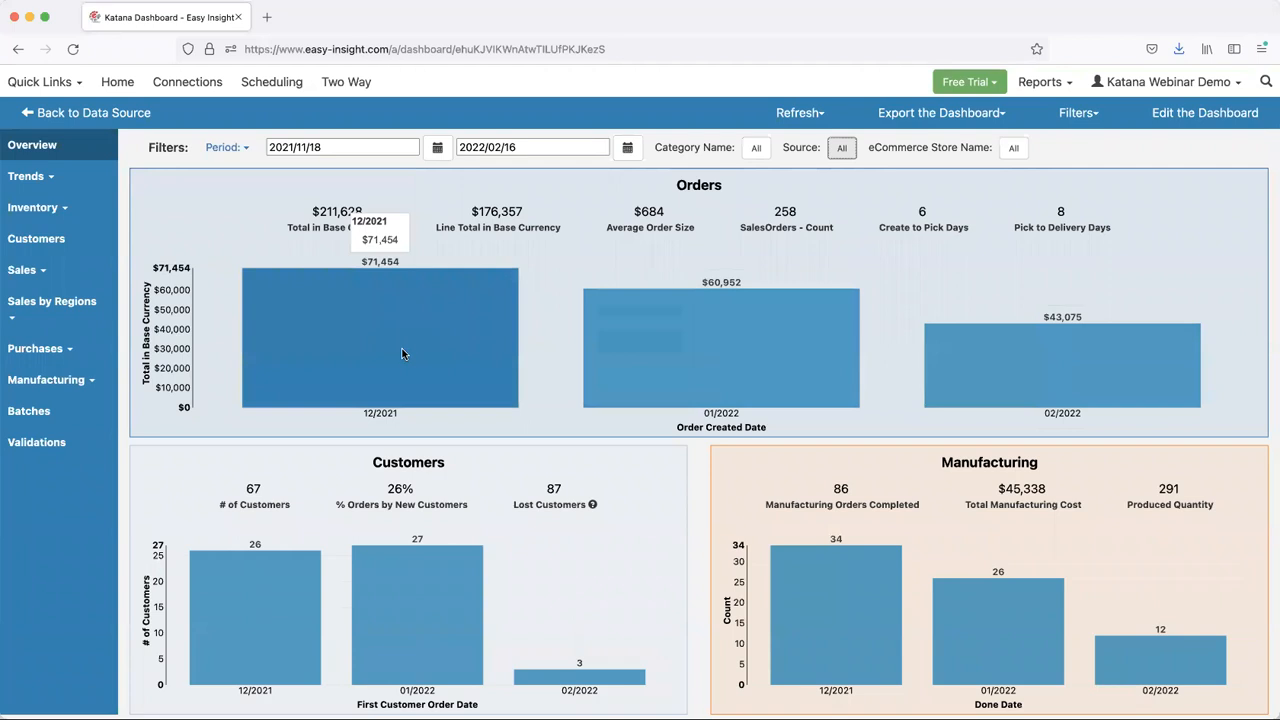
left_click(421, 321)
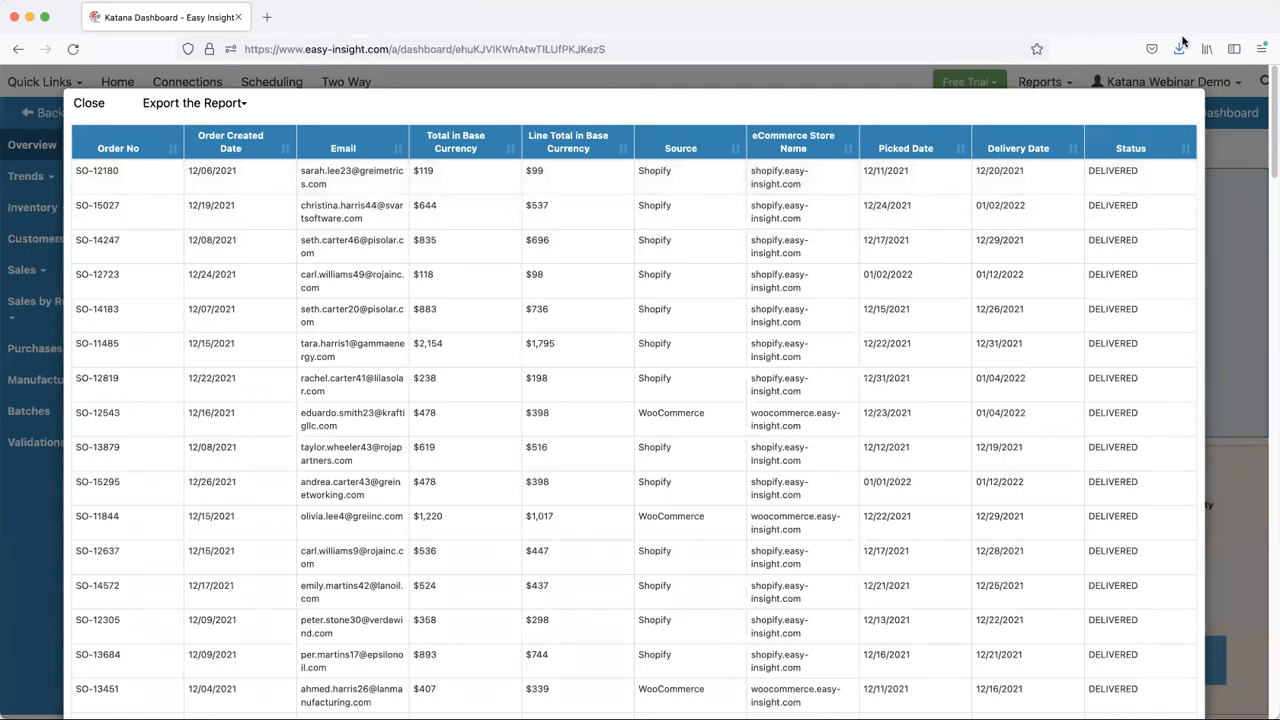
left_click(89, 105)
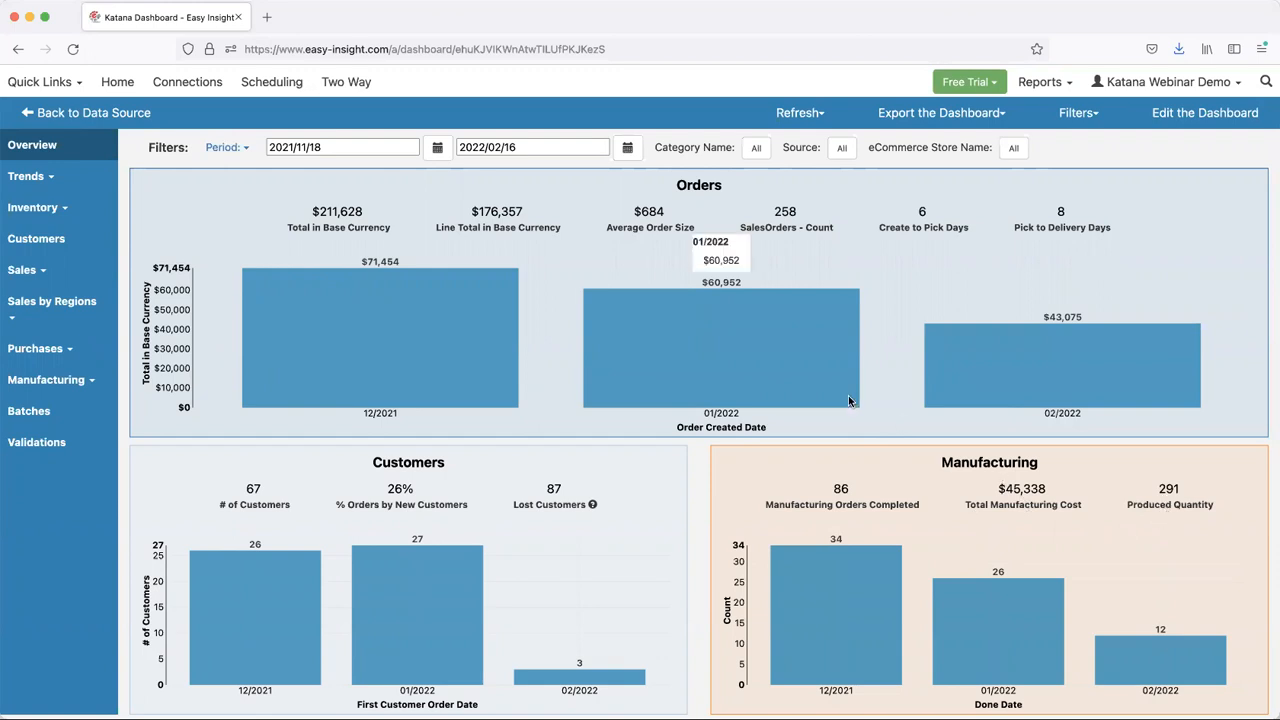
- Open the Trend Charts page and inspect the February 2022 column of the average order size chart
left_click(35, 178)
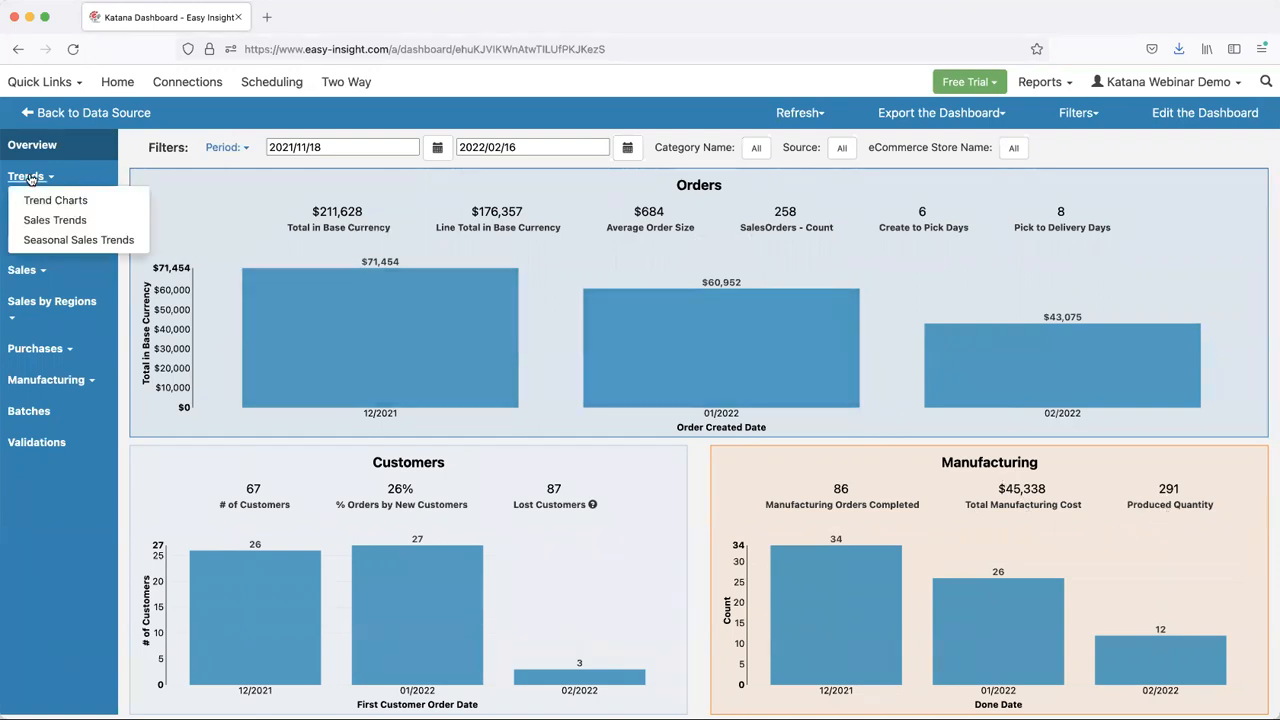
left_click(45, 193)
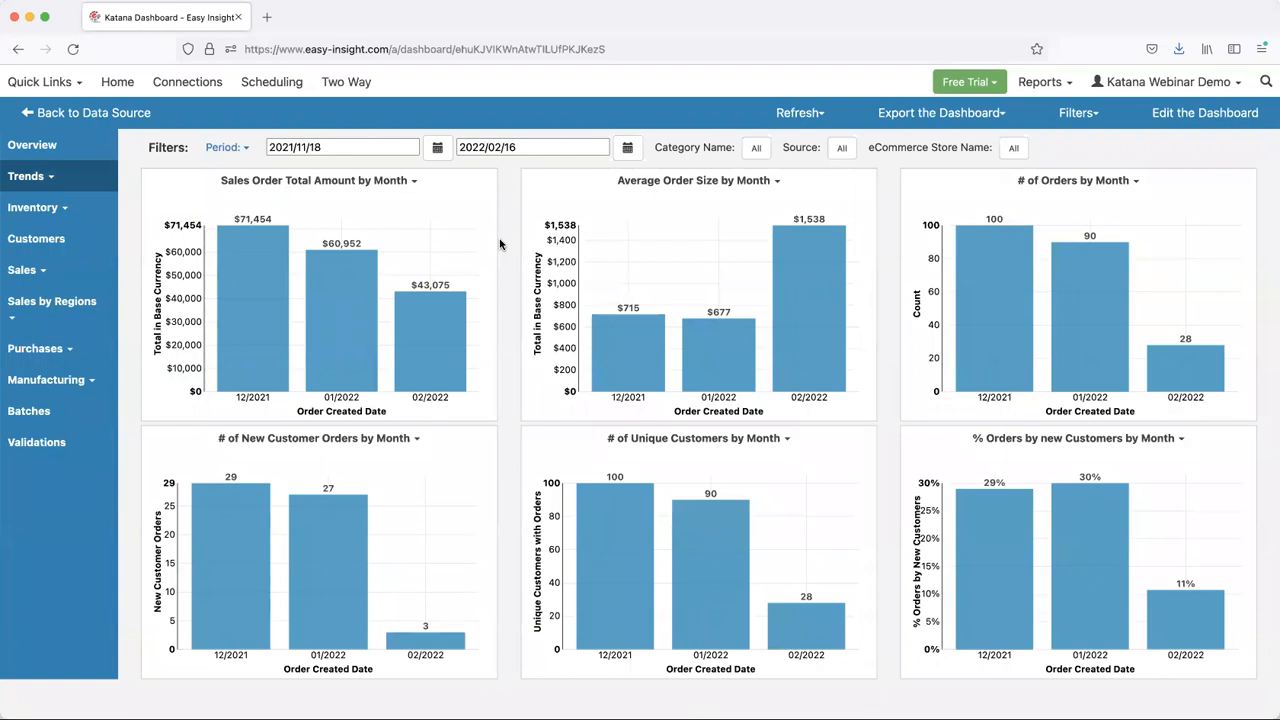
mouse_move(831, 334)
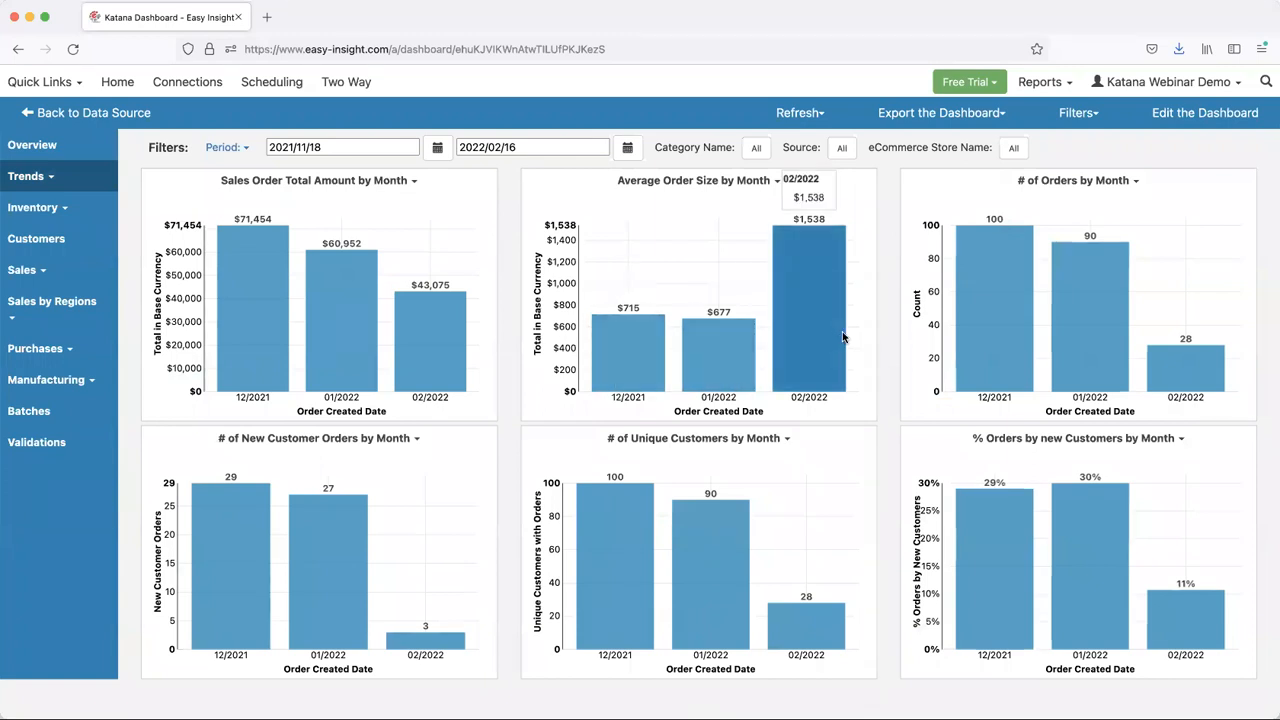
- View the Sales Trends period comparison and the Seasonal Sales Trends chart
left_click(28, 177)
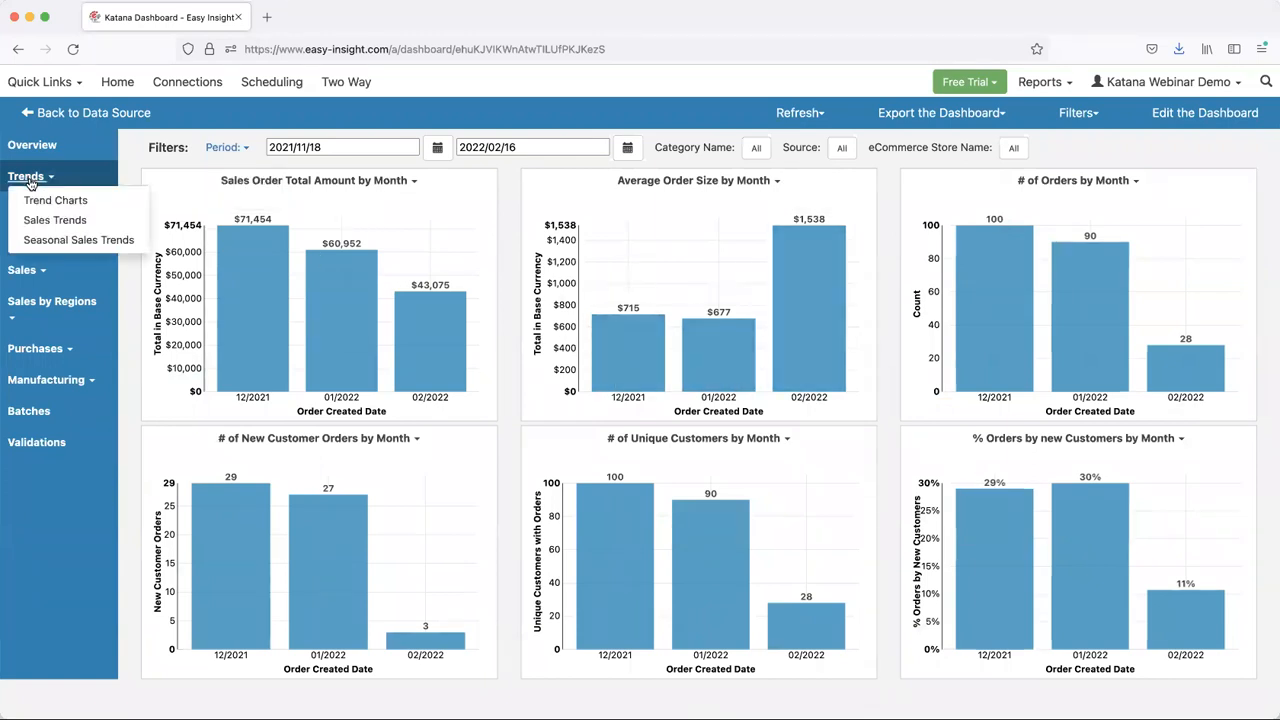
left_click(40, 220)
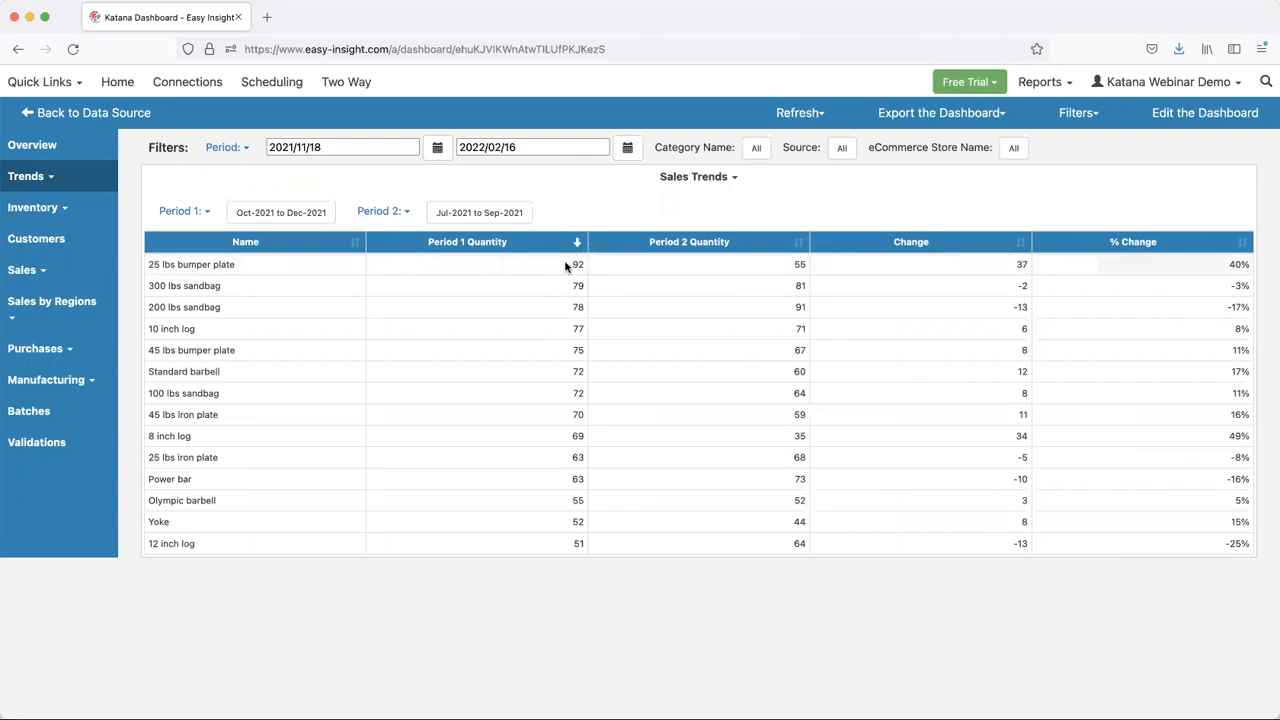
left_click(49, 183)
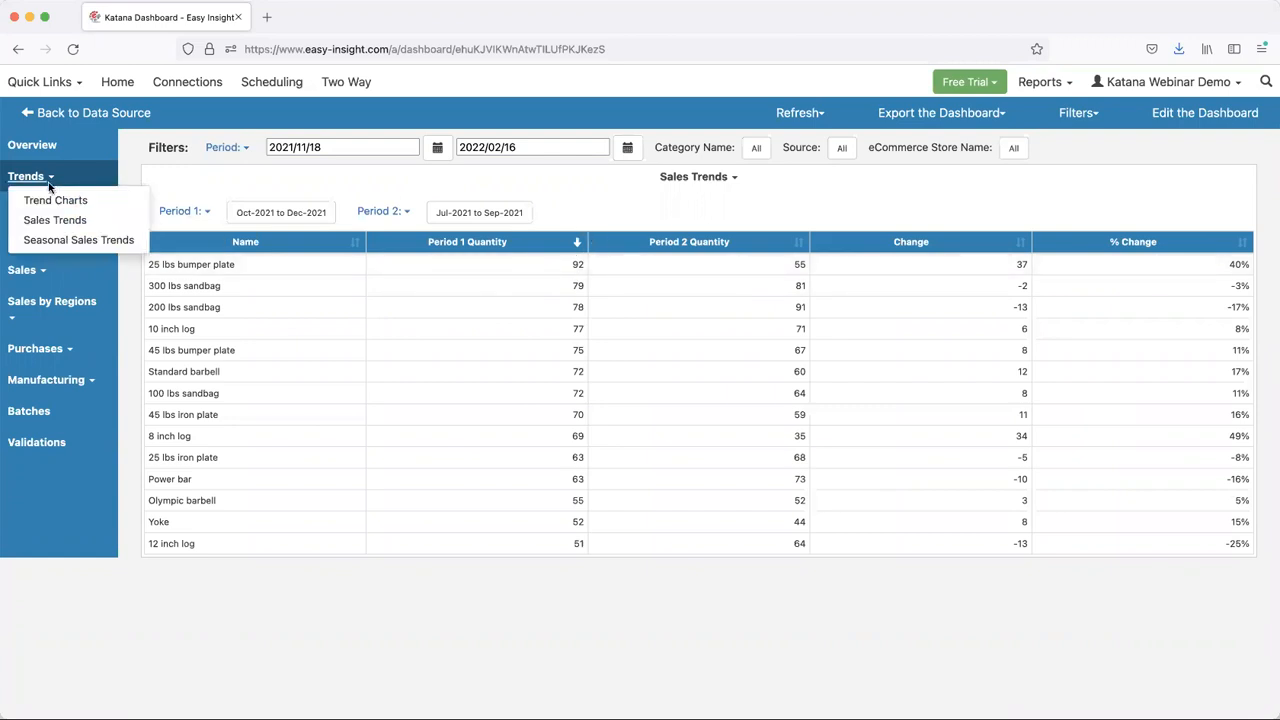
left_click(65, 240)
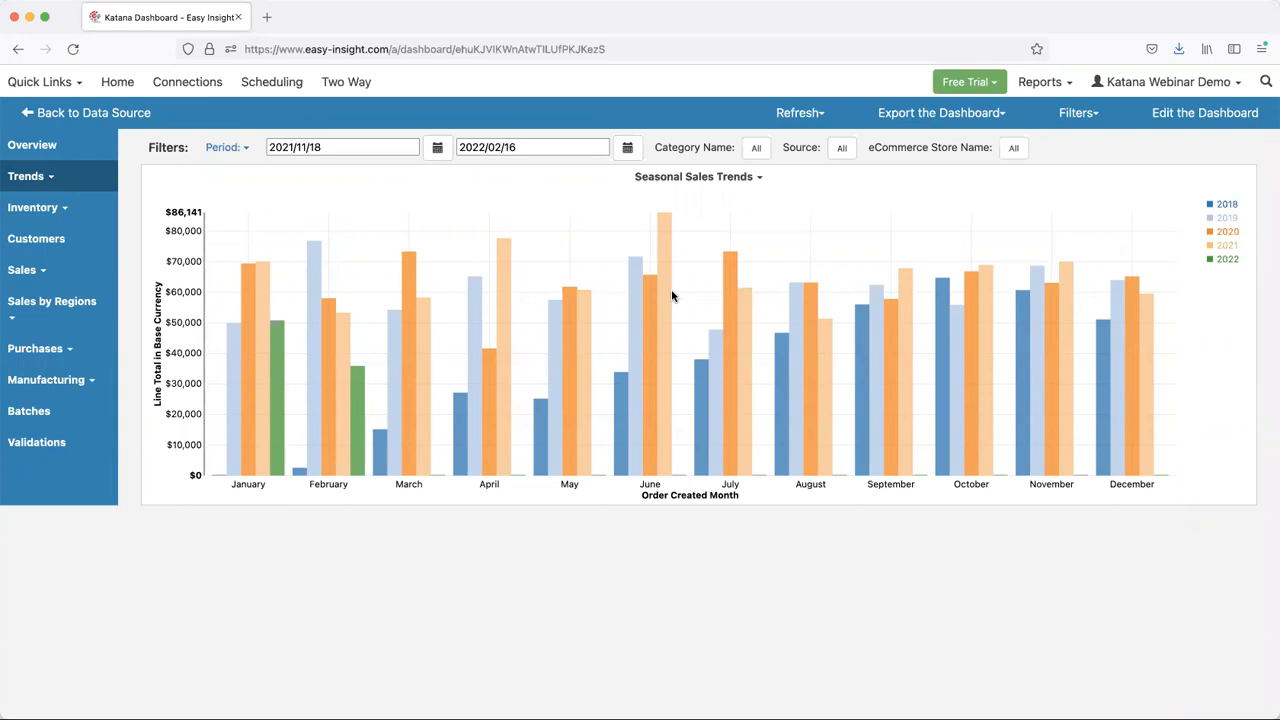
- Open the Inventory Demand report and examine its columns from stock quantities through the Out of Stock Date
left_click(35, 207)
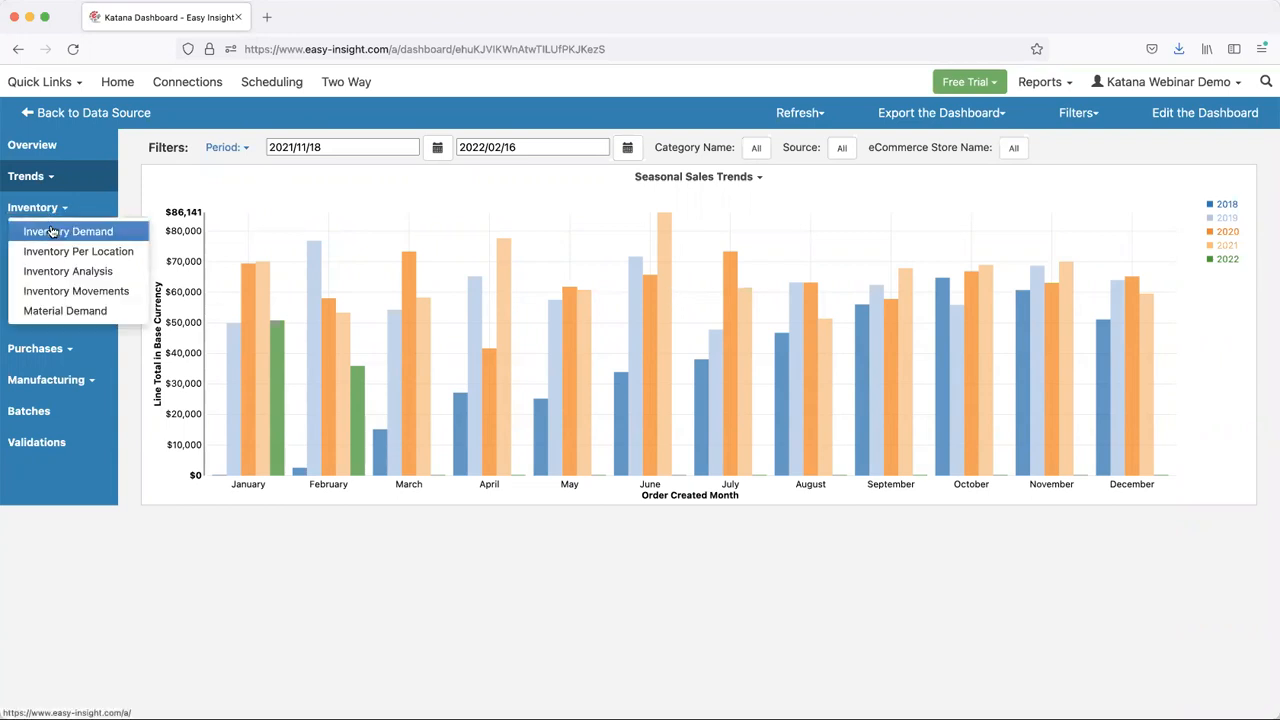
left_click(52, 232)
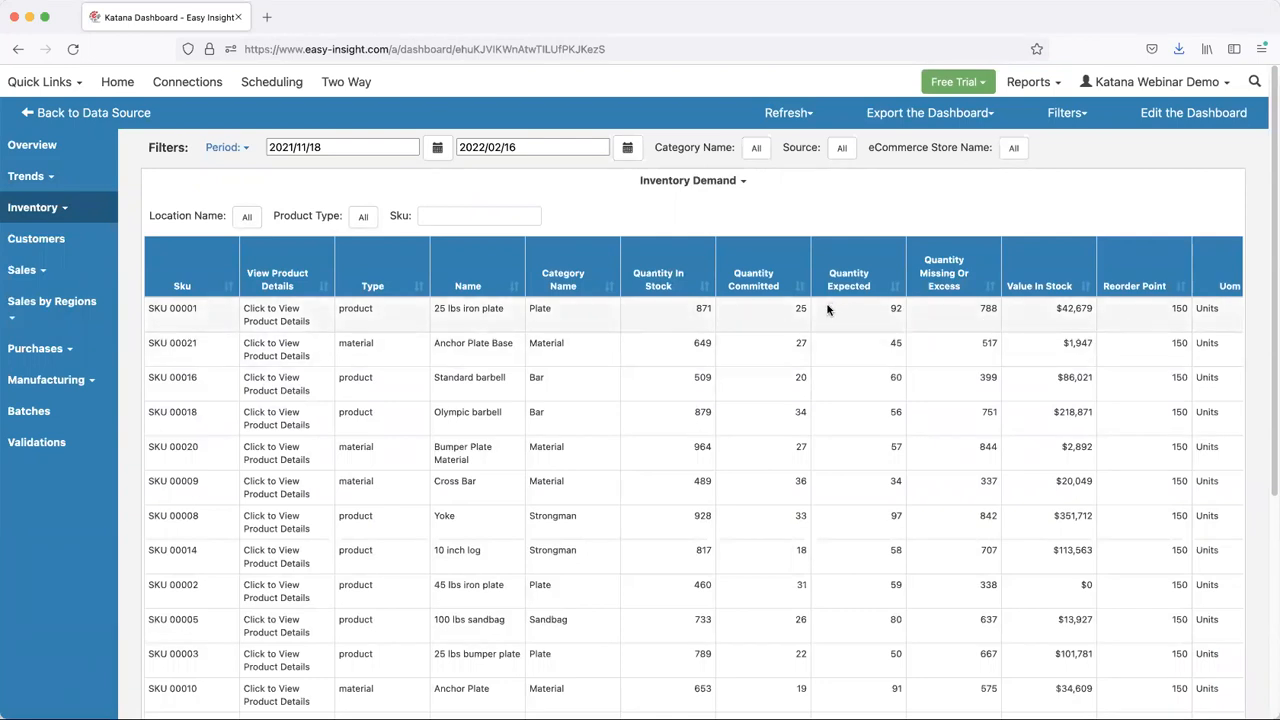
left_click_drag(814, 317, 960, 228)
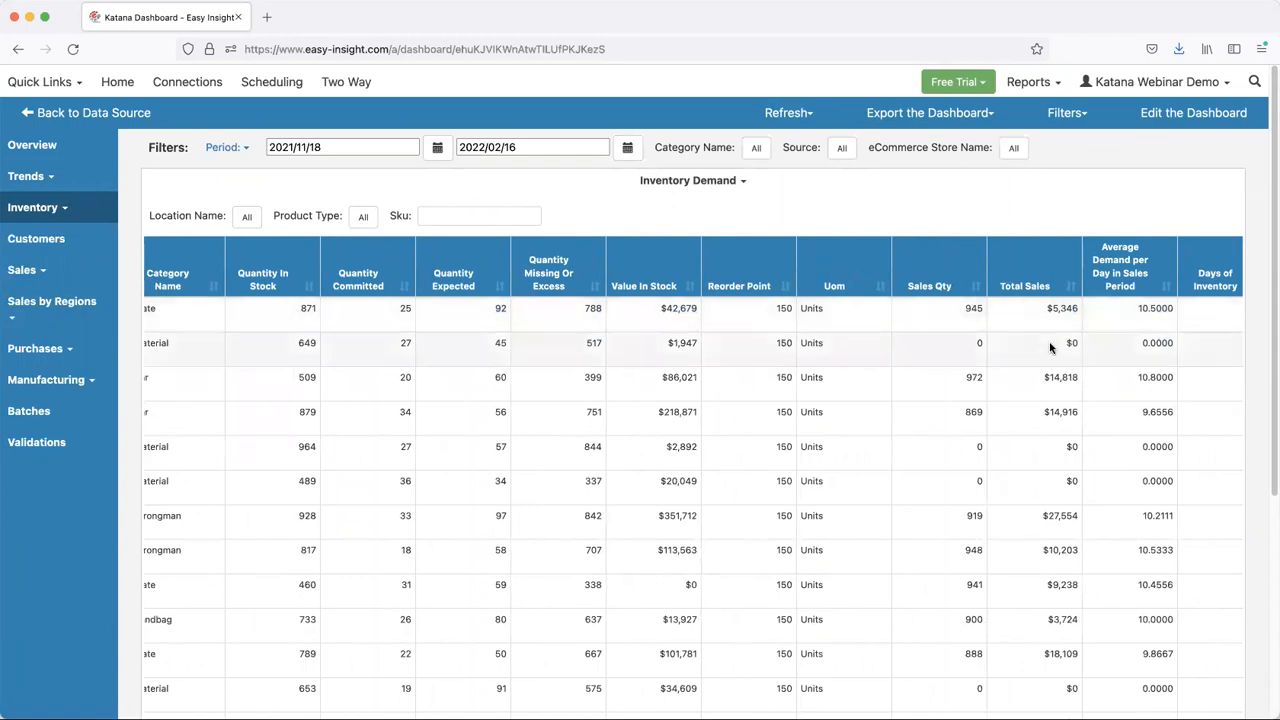
left_click_drag(1043, 349, 994, 211)
left_click(989, 213)
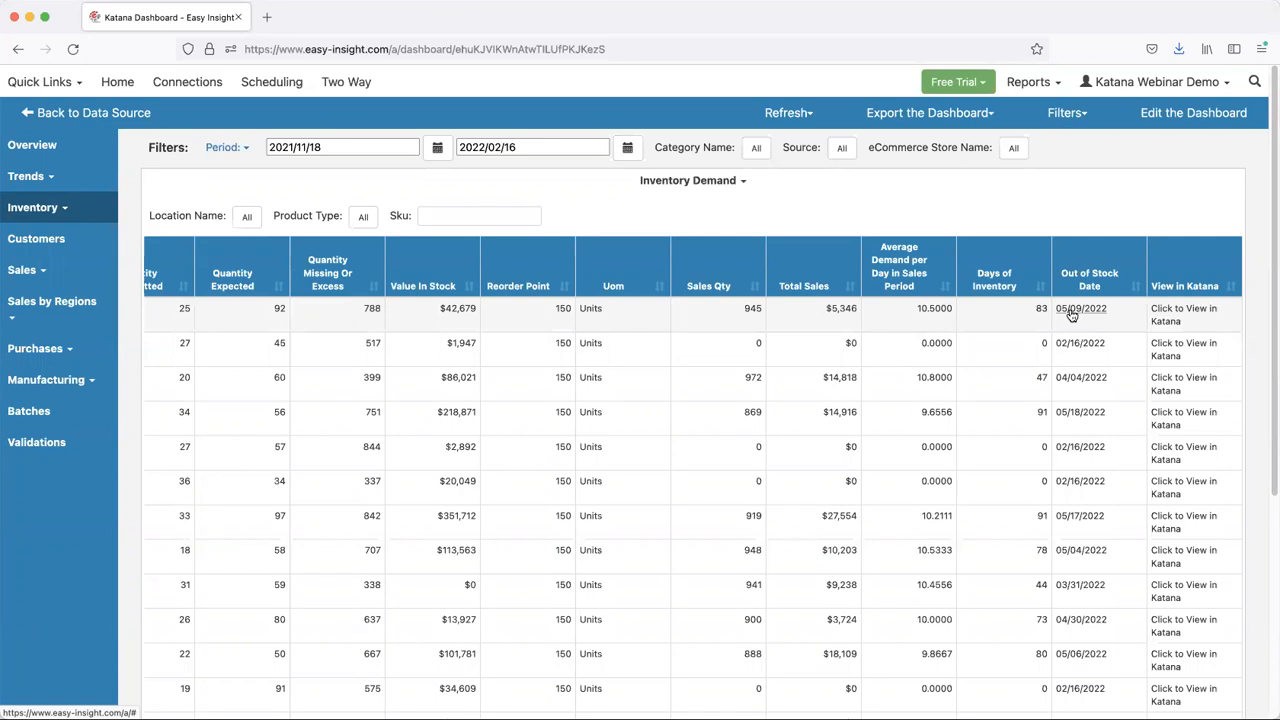
- Open the Inventory Per Location report to view stock quantities and reorder points at each location
left_click(43, 207)
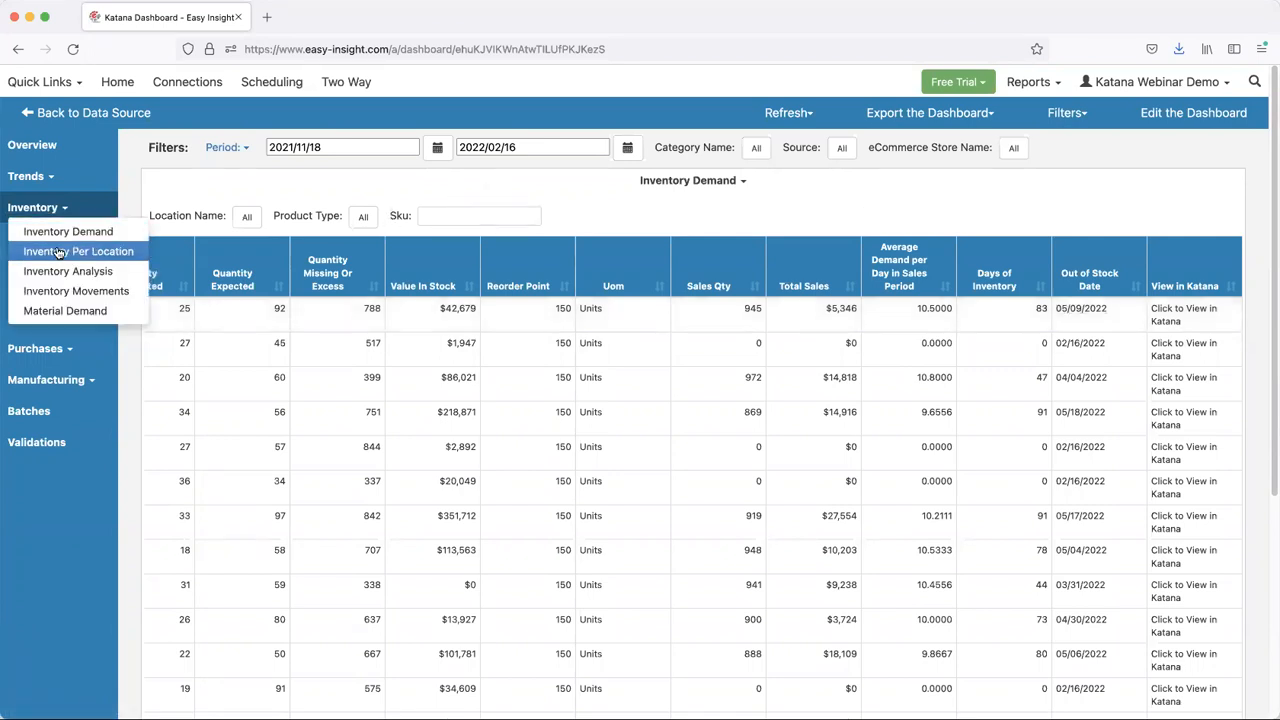
left_click(423, 180)
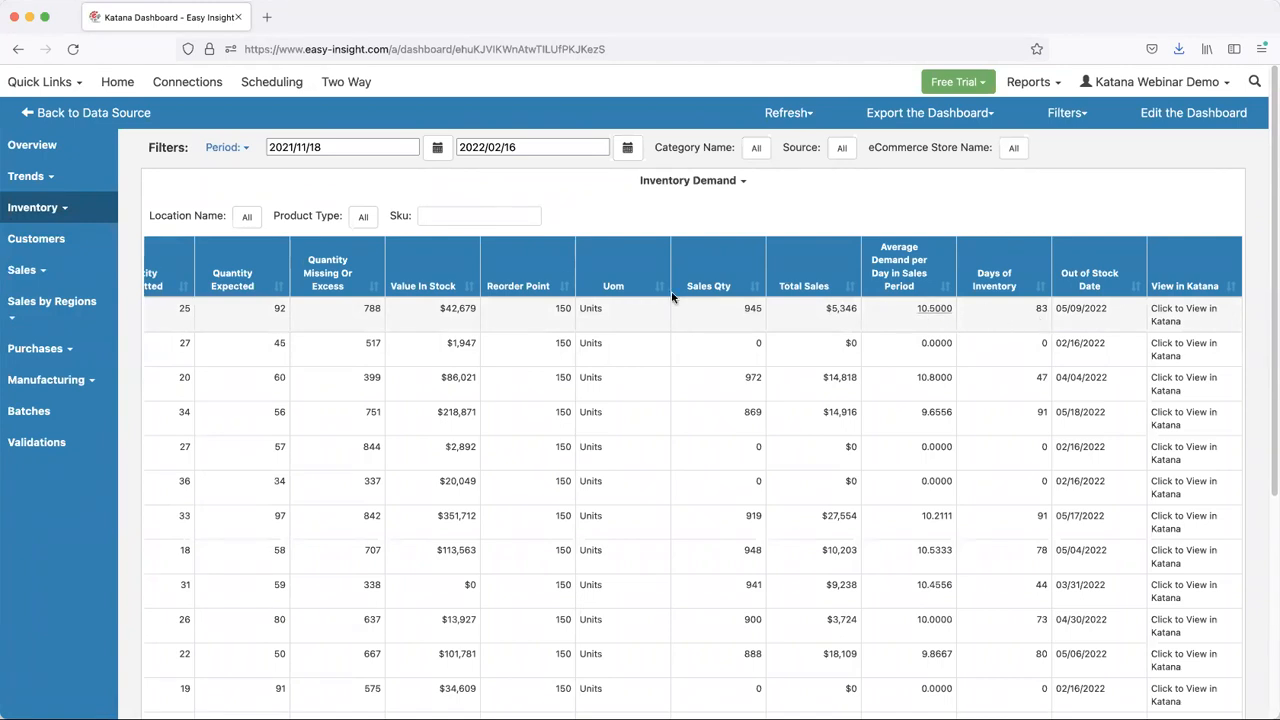
left_click(39, 210)
left_click(60, 248)
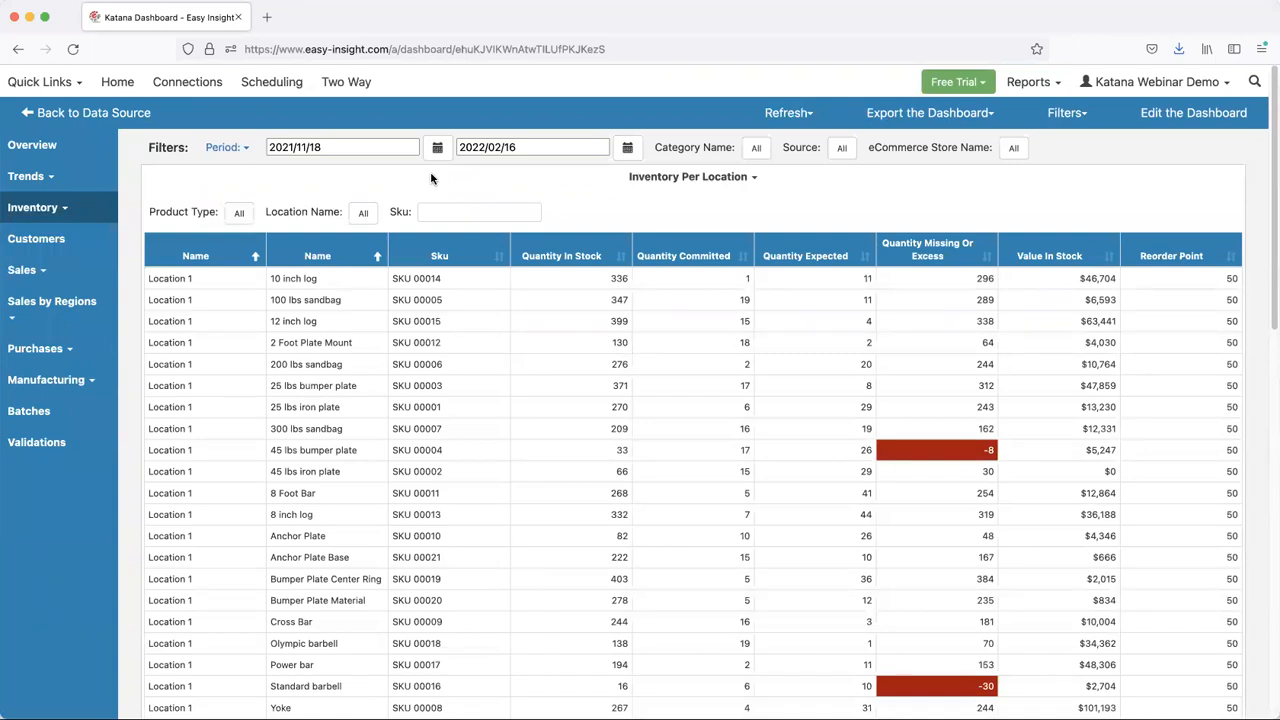
- Open the Inventory Analysis report and sort it by Value in Stock ABC in ascending order
left_click(40, 210)
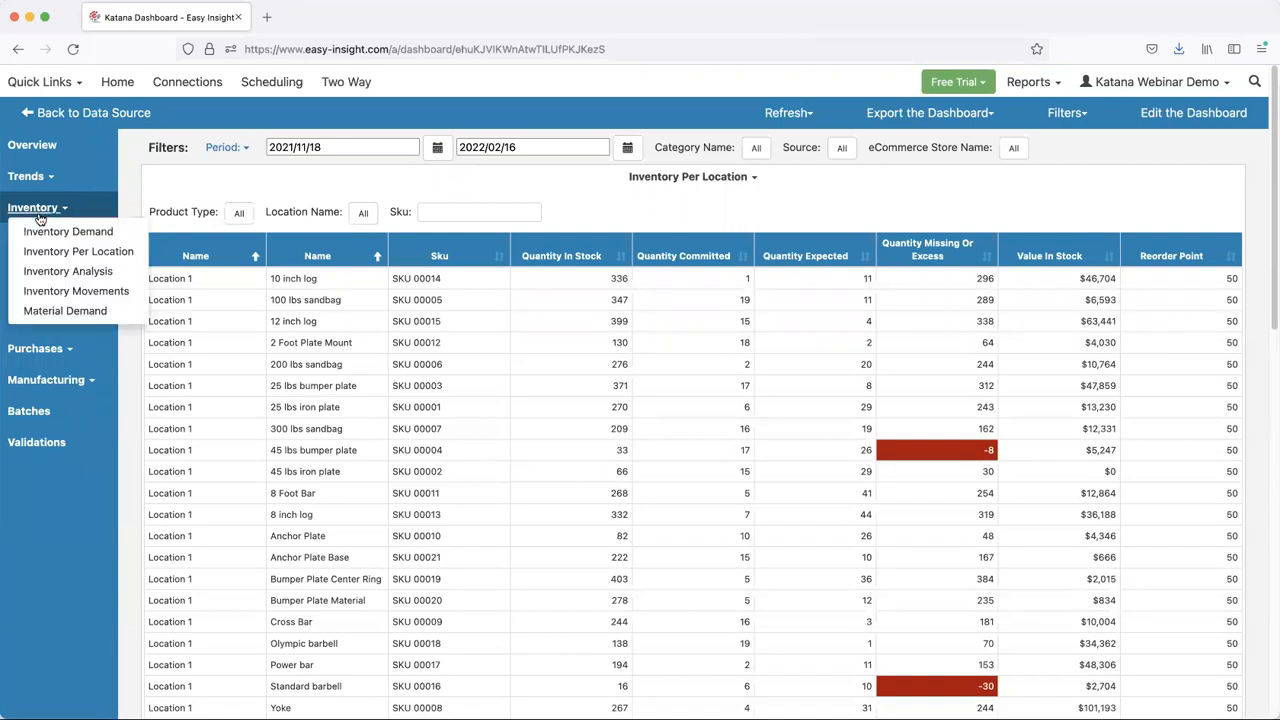
left_click(77, 274)
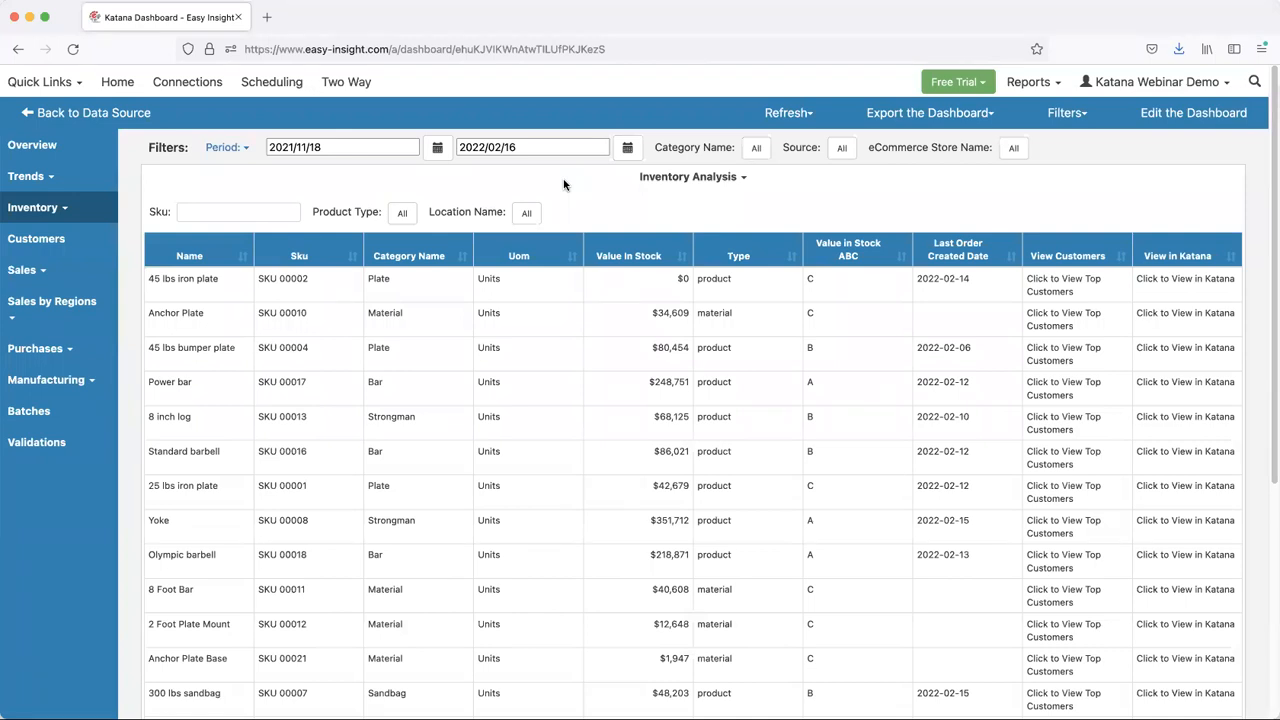
left_click(845, 255)
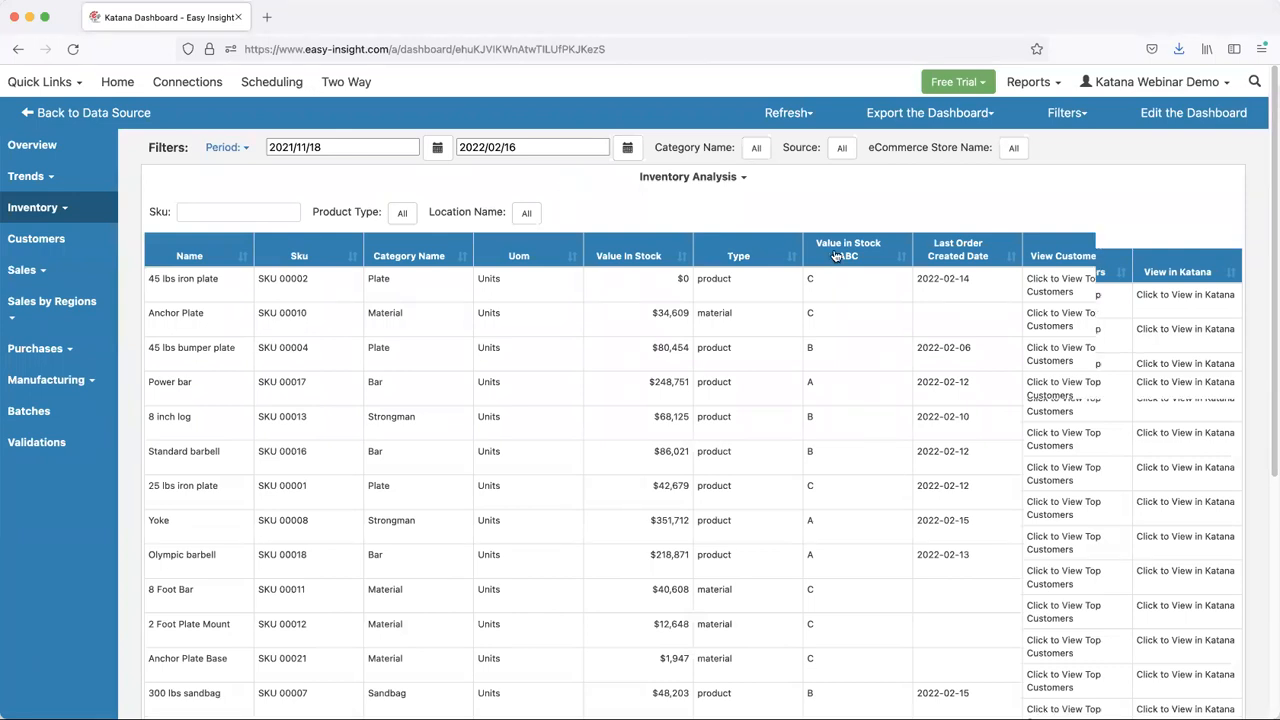
left_click(845, 255)
left_click(845, 255)
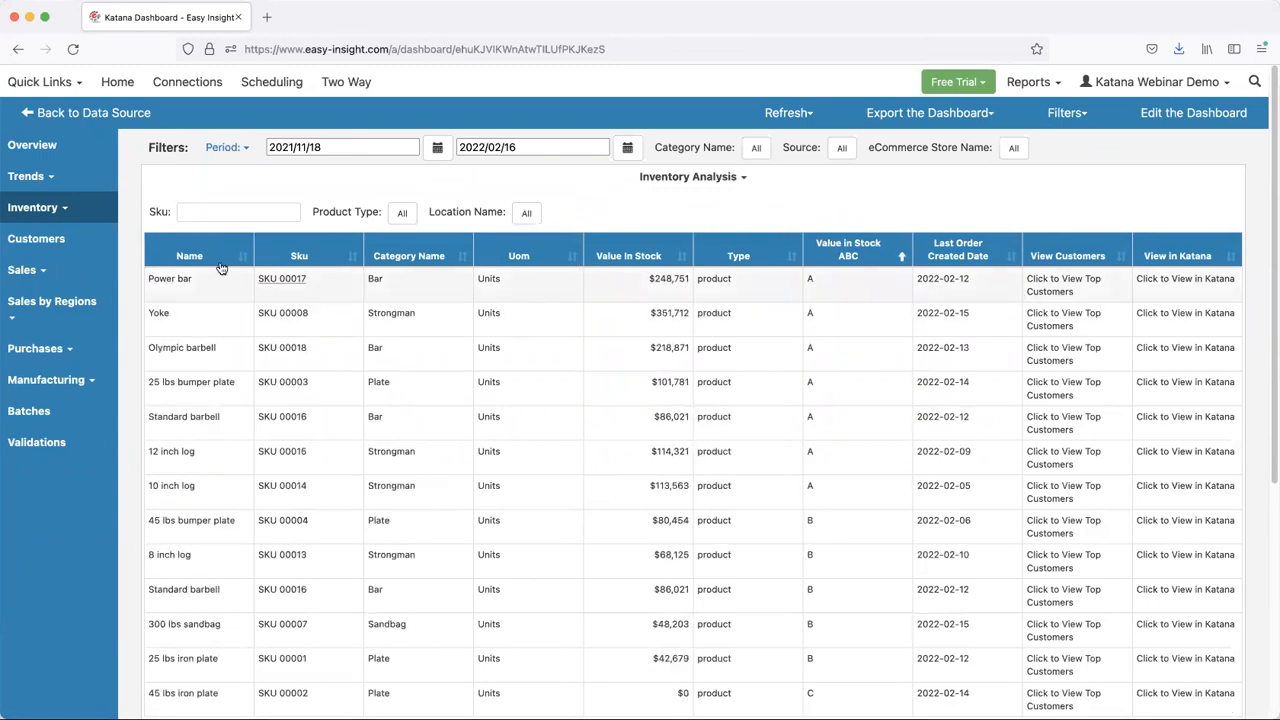
- Open the Material Demand report and examine its columns through Quantity Used in Builds
left_click(58, 207)
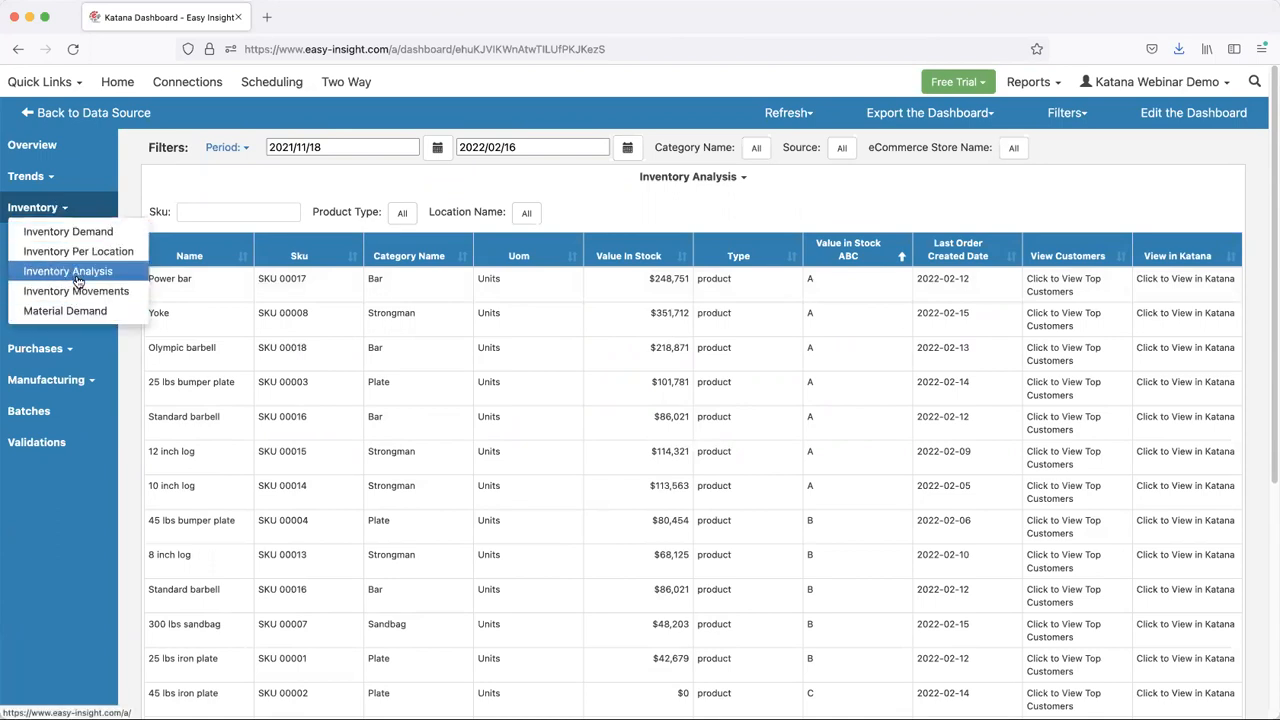
left_click(70, 311)
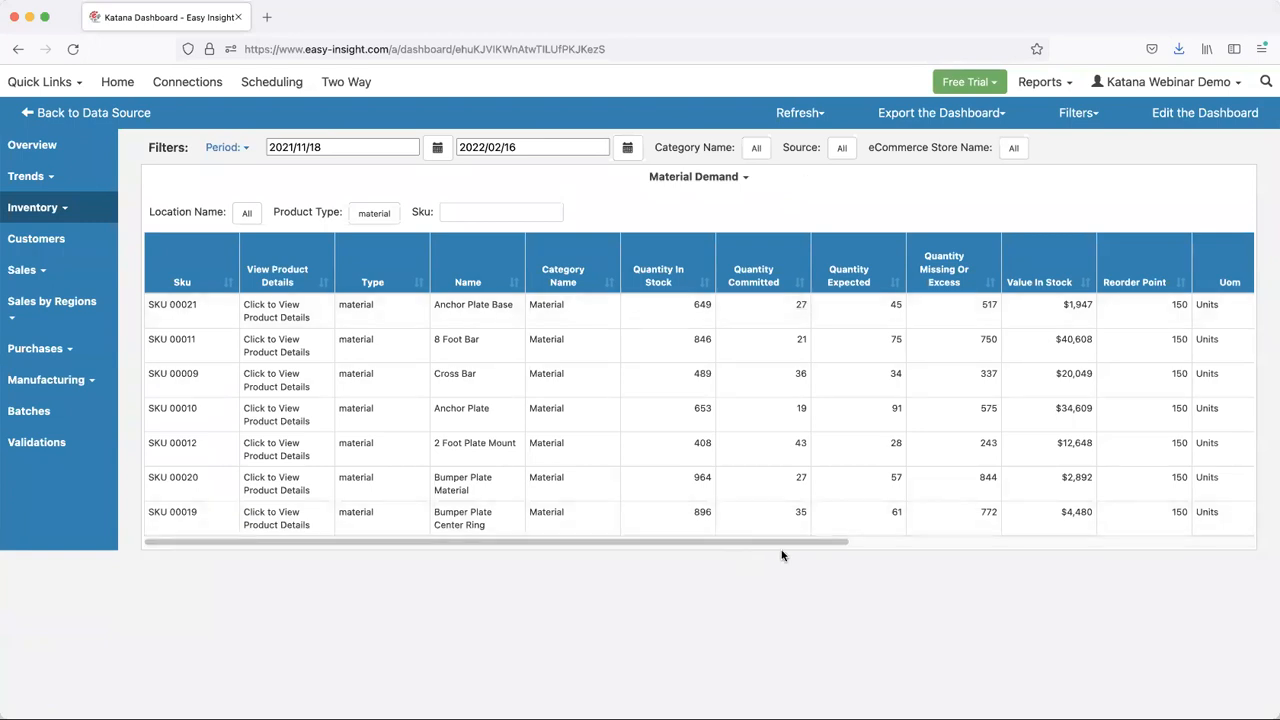
left_click_drag(835, 541, 975, 541)
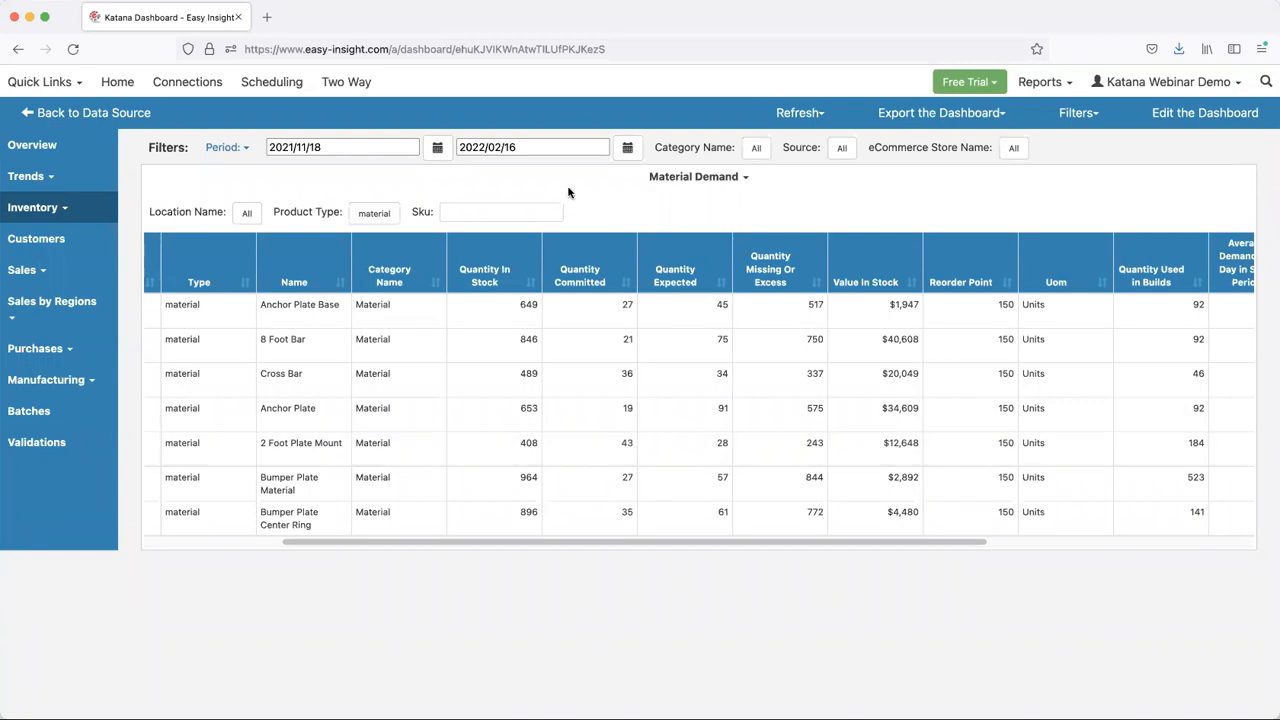
- Open the Inventory Movements report and filter it to show only batch number 20
left_click(42, 208)
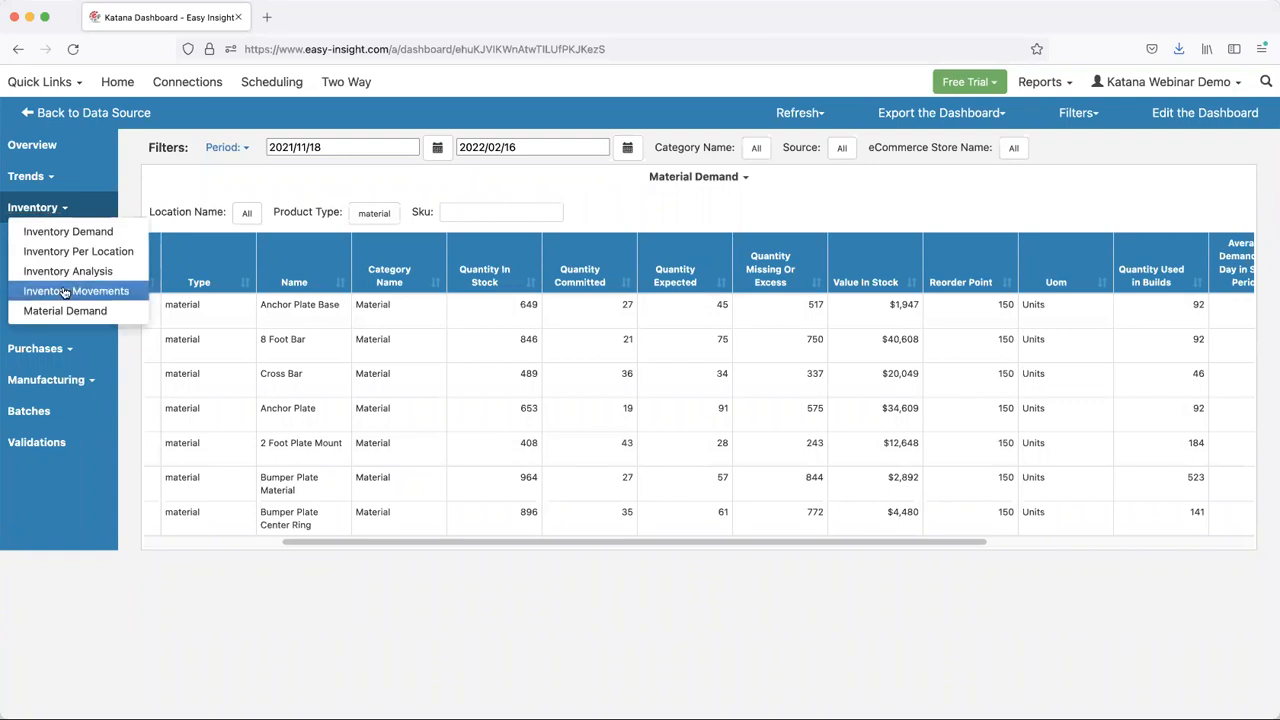
left_click(60, 291)
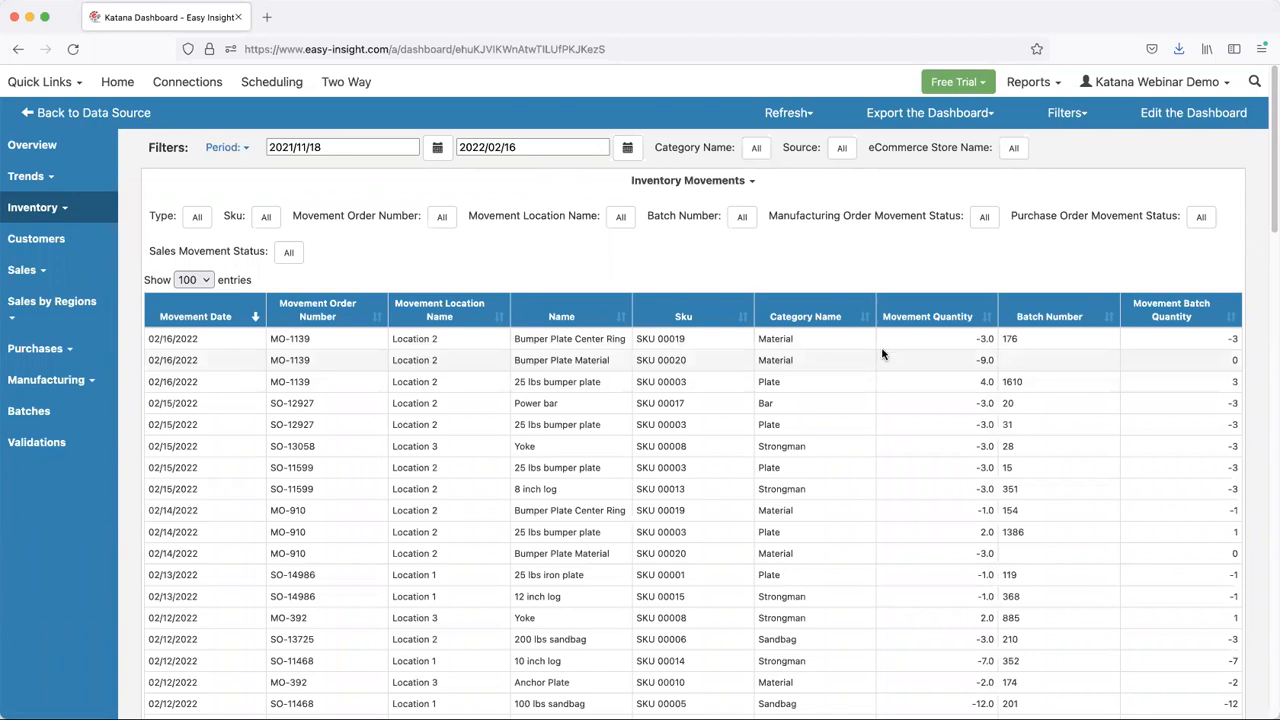
left_click(740, 226)
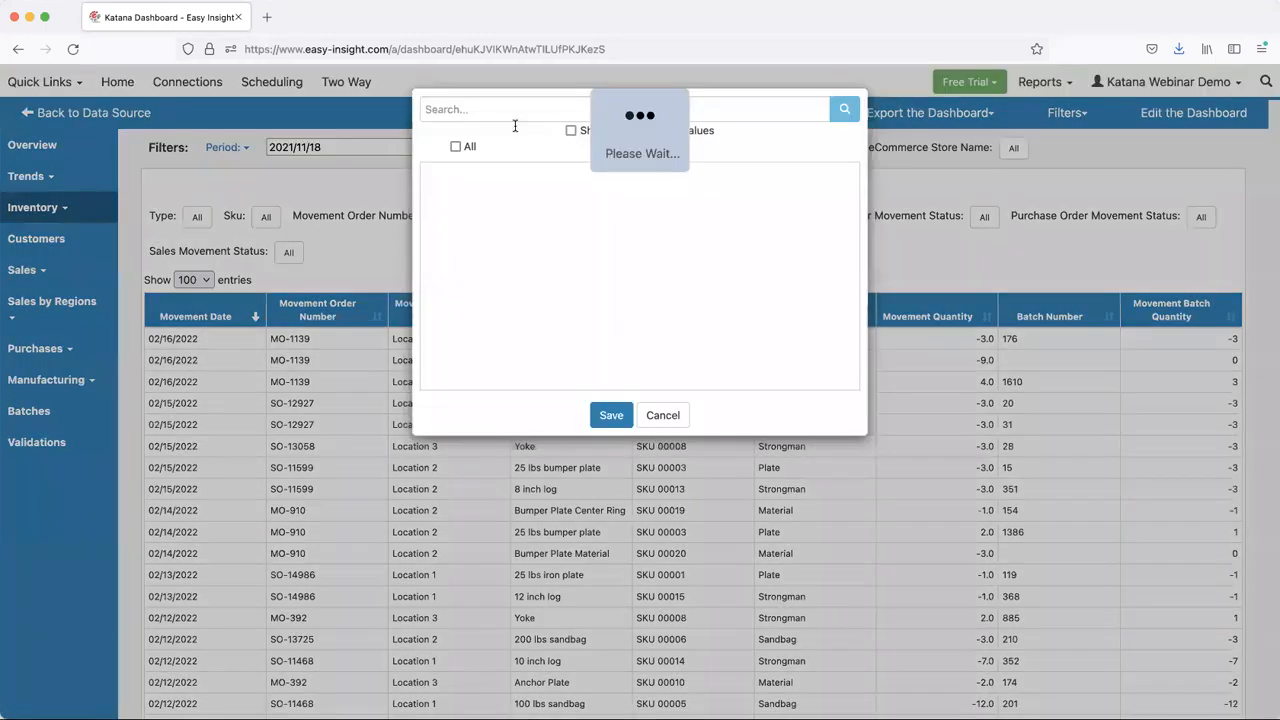
type("20")
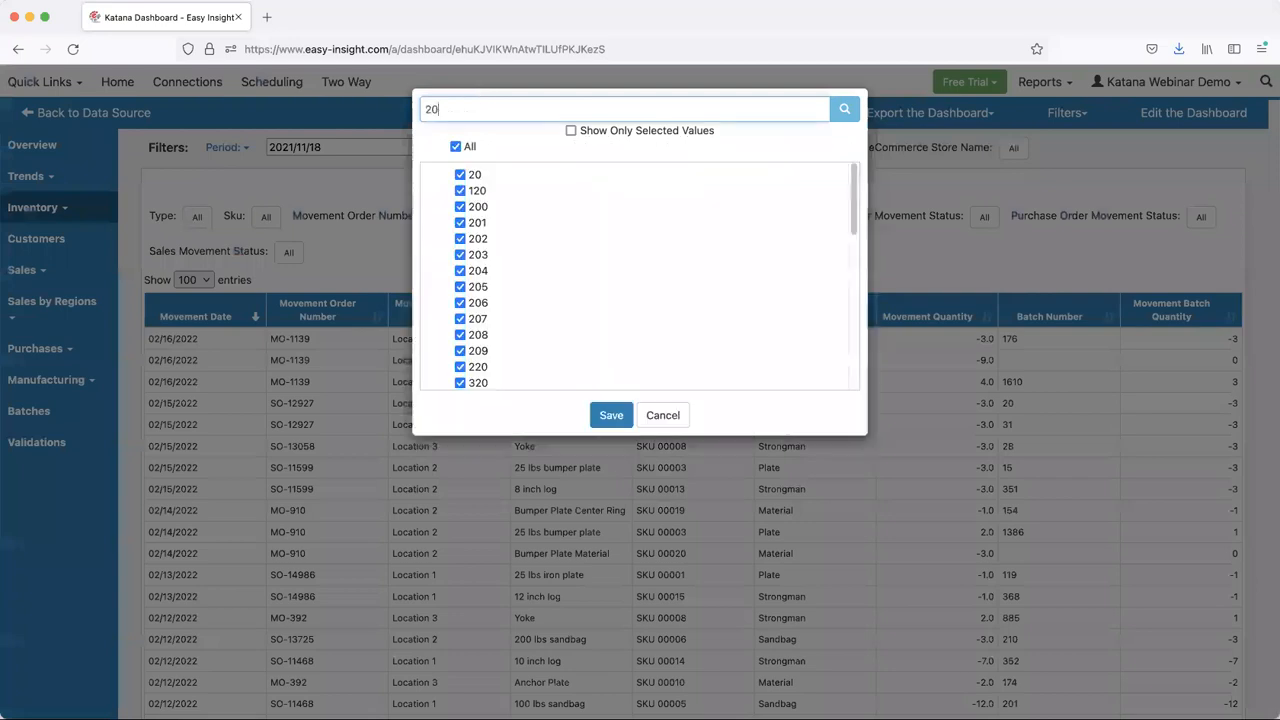
left_click(456, 146)
left_click(460, 174)
left_click(611, 415)
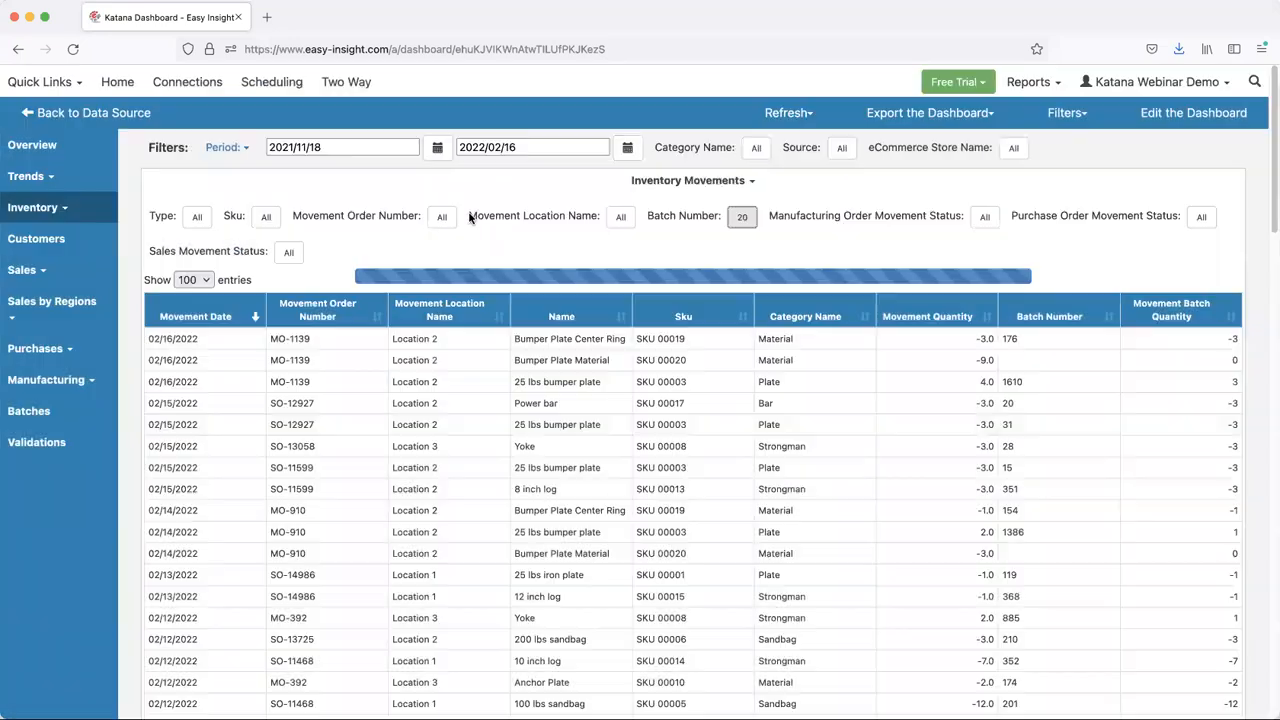
- Set the start date of the filter period to 2016/11/18 and look through the movements back to the oldest entry
left_click(290, 147)
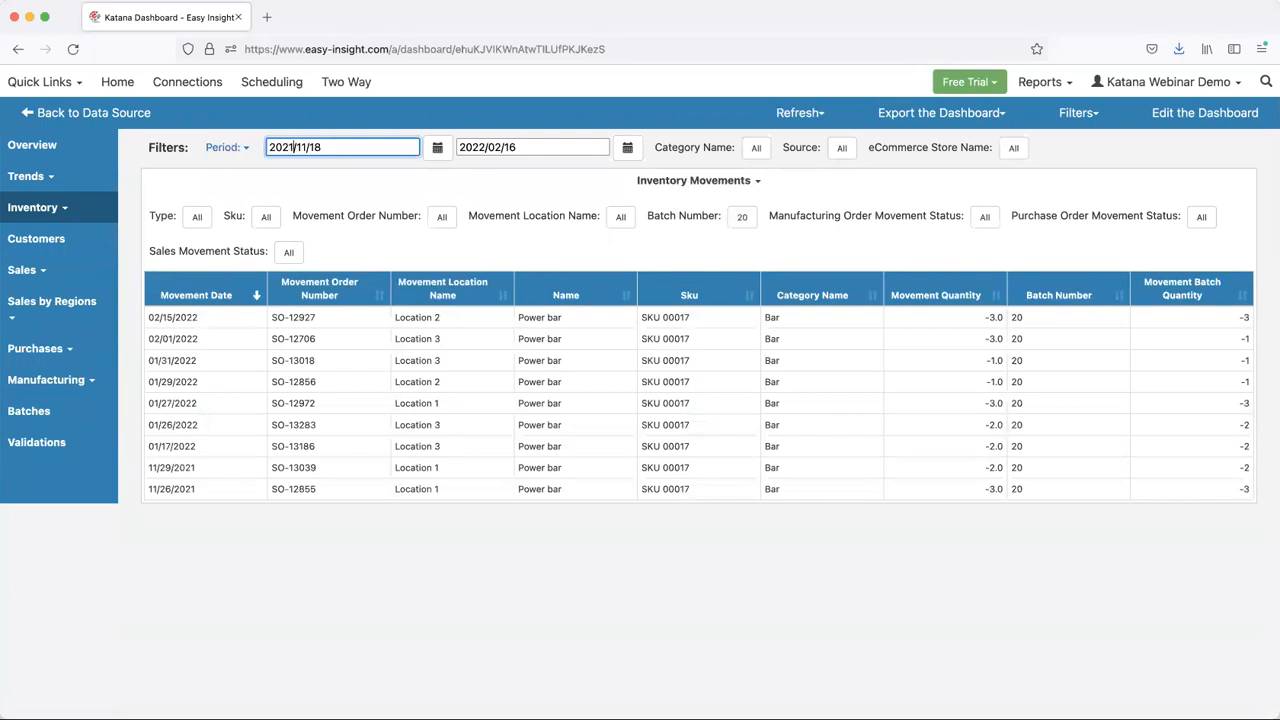
key("BackSpace")
key("BackSpace")
type("016")
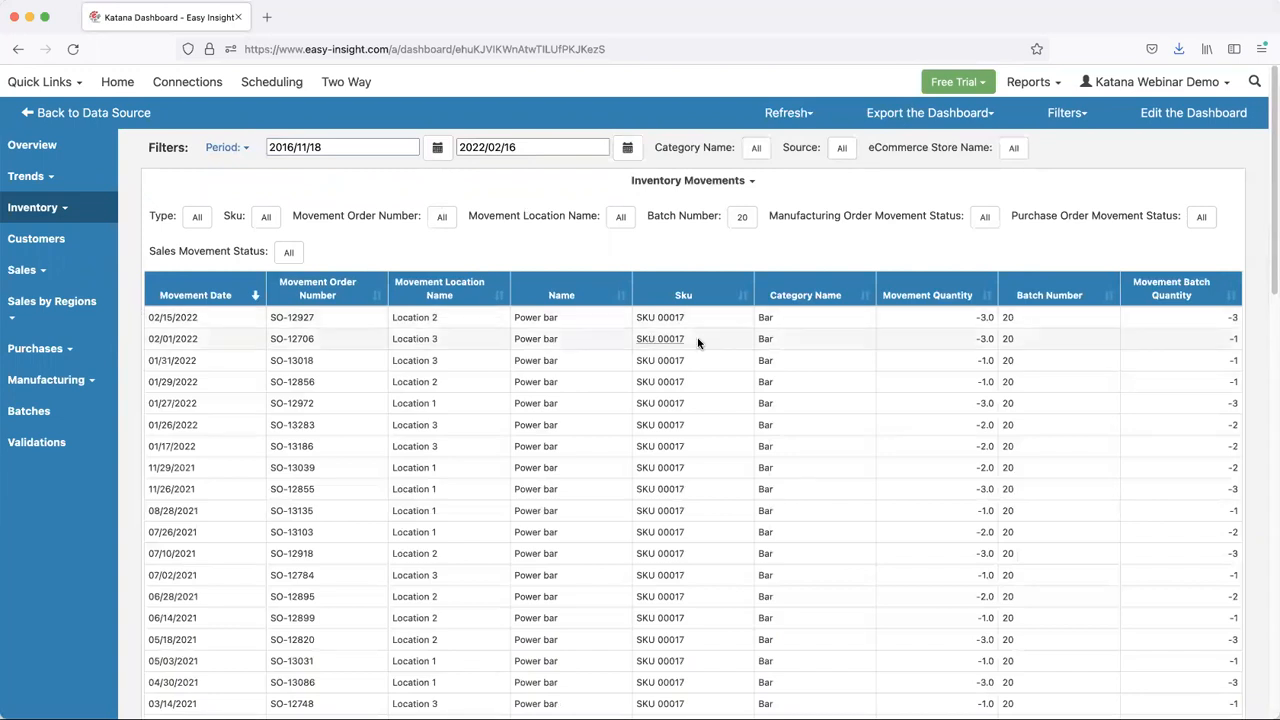
scroll(670, 390, "down", 5)
scroll(658, 408, "down", 10)
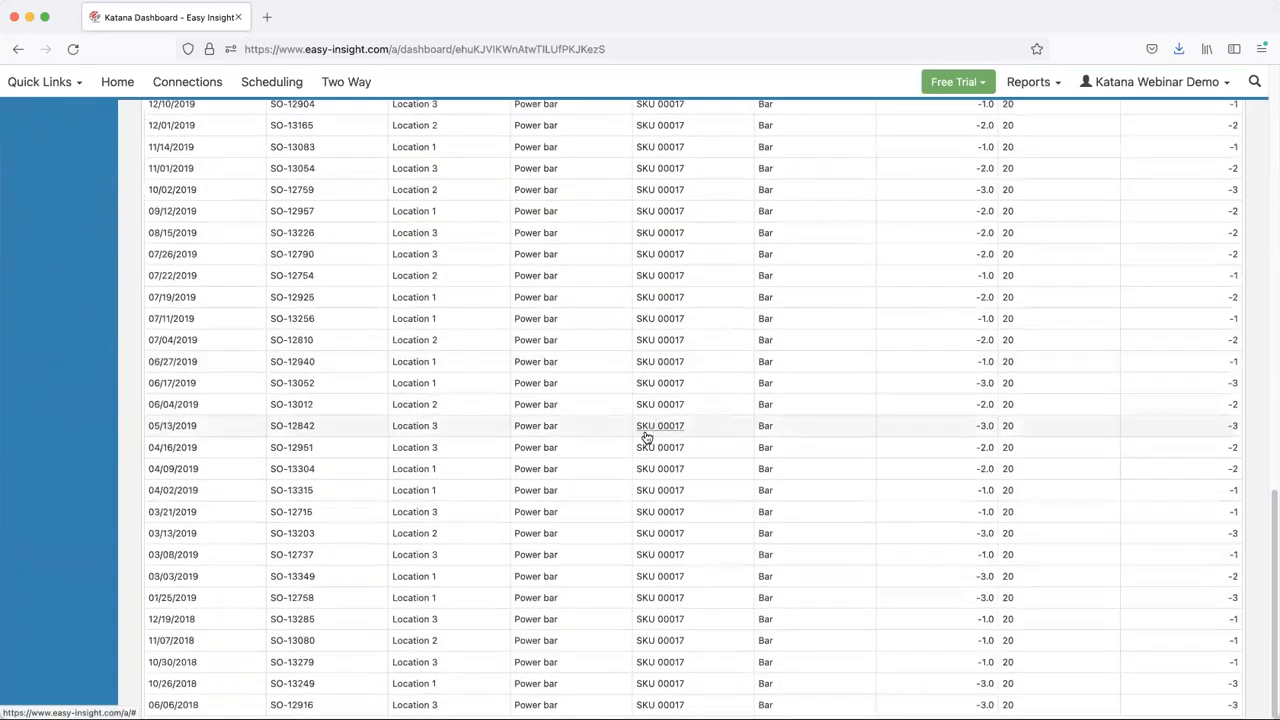
- Set the start date of the filter period to 2015/11/18 and review the batch's movements back to the original purchase order
scroll(291, 174, "up", 15)
left_click(292, 147)
key("BackSpace")
type("5/11/18")
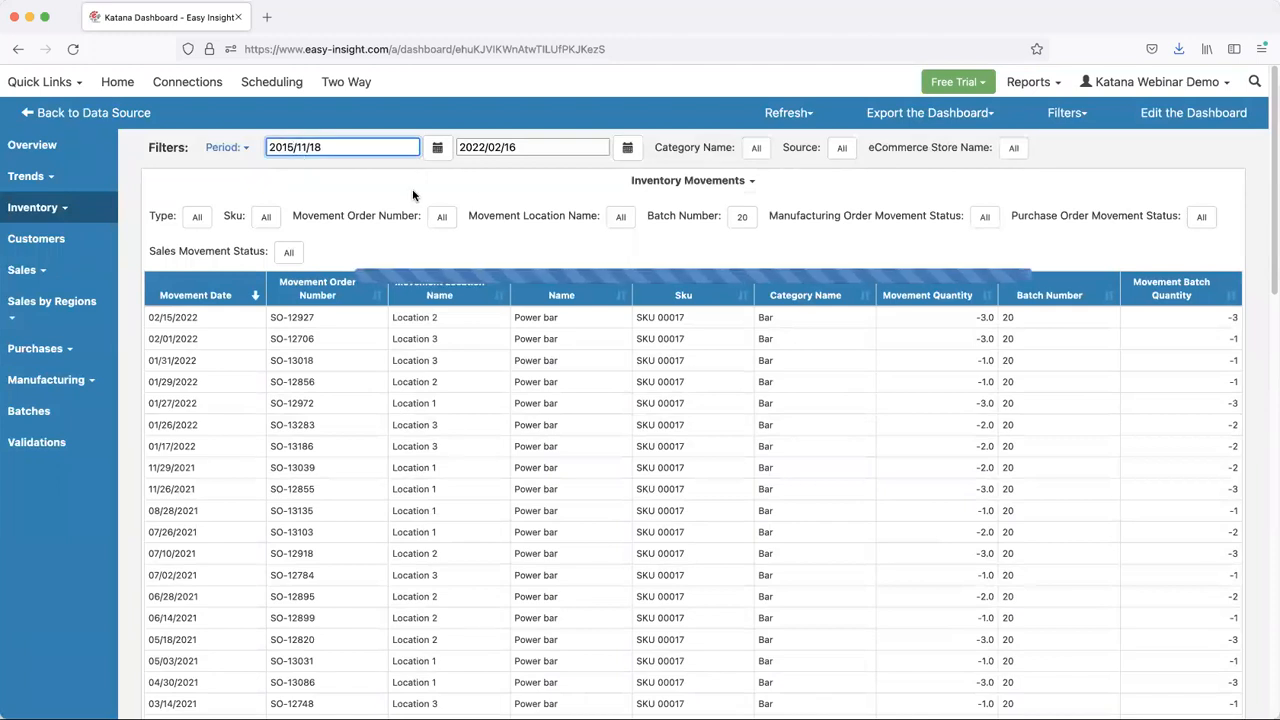
left_click(573, 190)
scroll(543, 208, "down", 20)
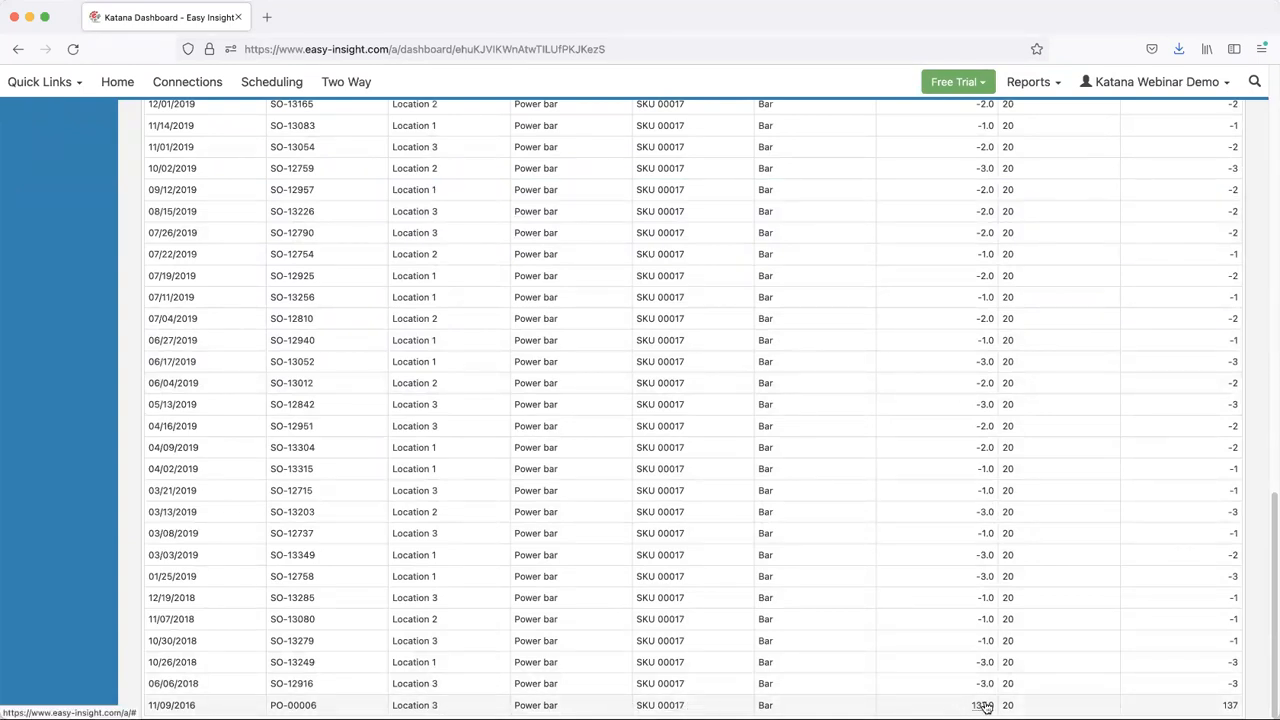
scroll(980, 695, "up", 1)
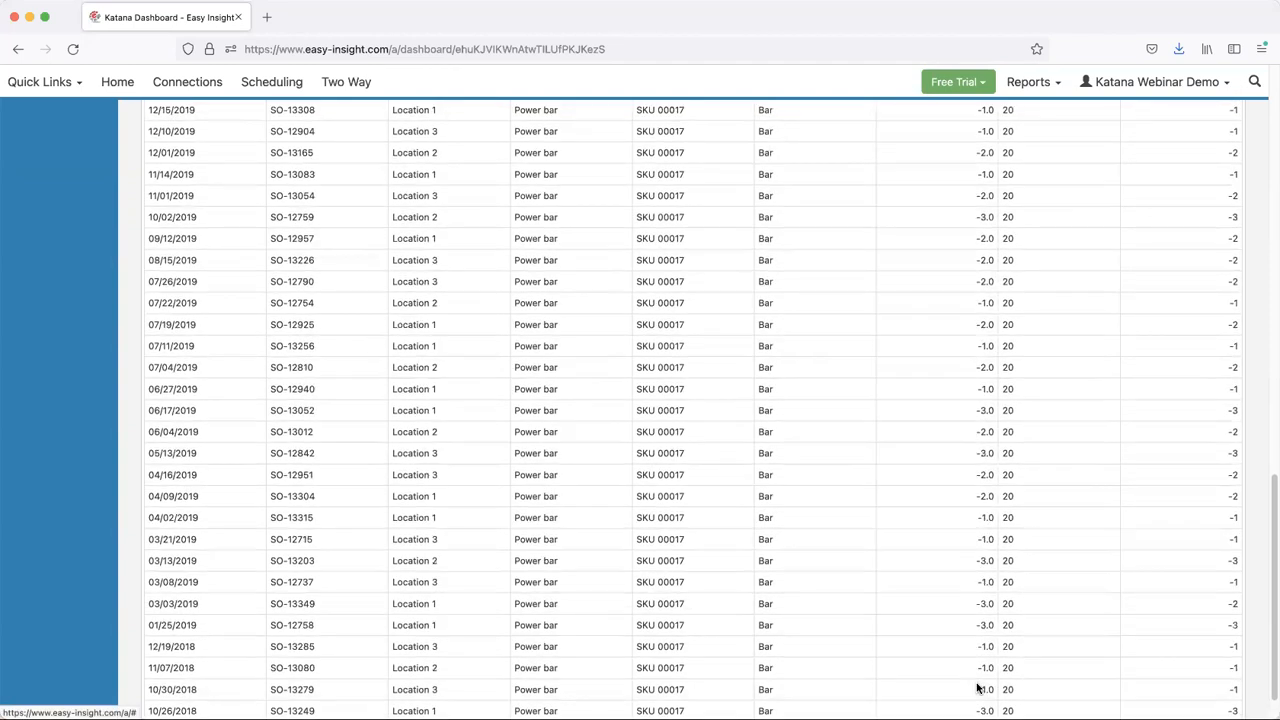
scroll(983, 597, "up", 4)
scroll(981, 596, "up", 10)
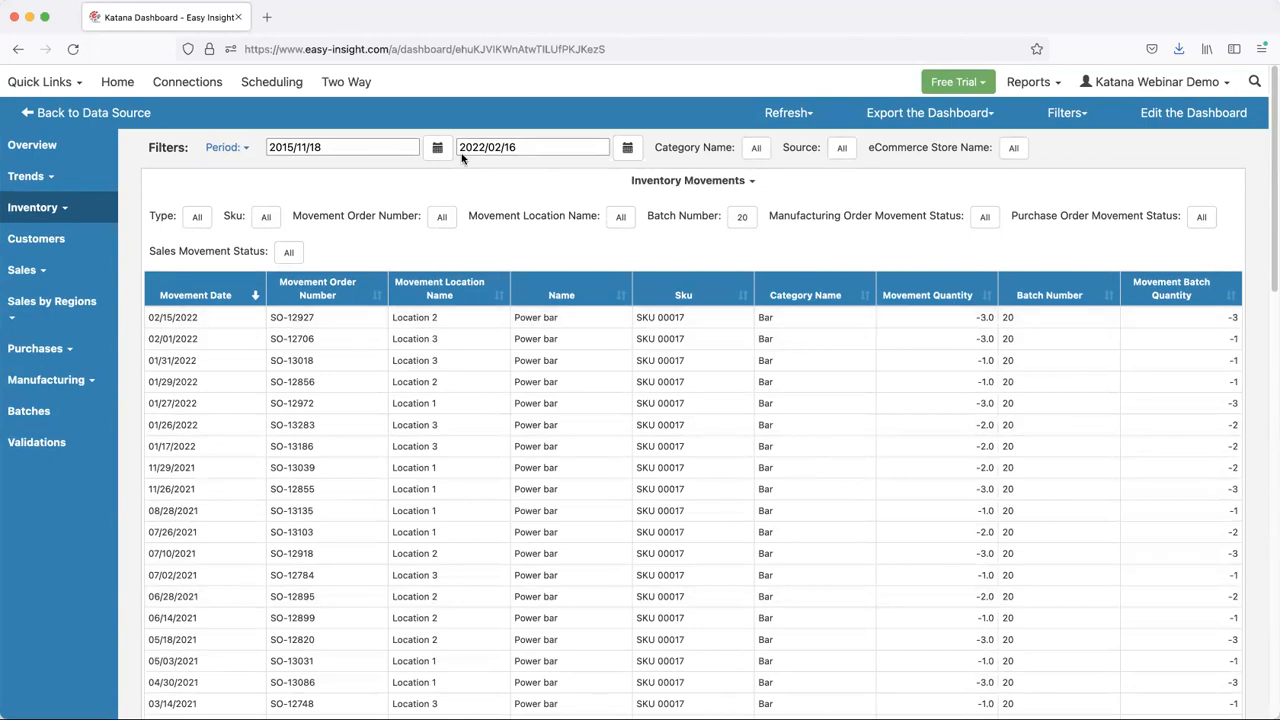
left_click(228, 148)
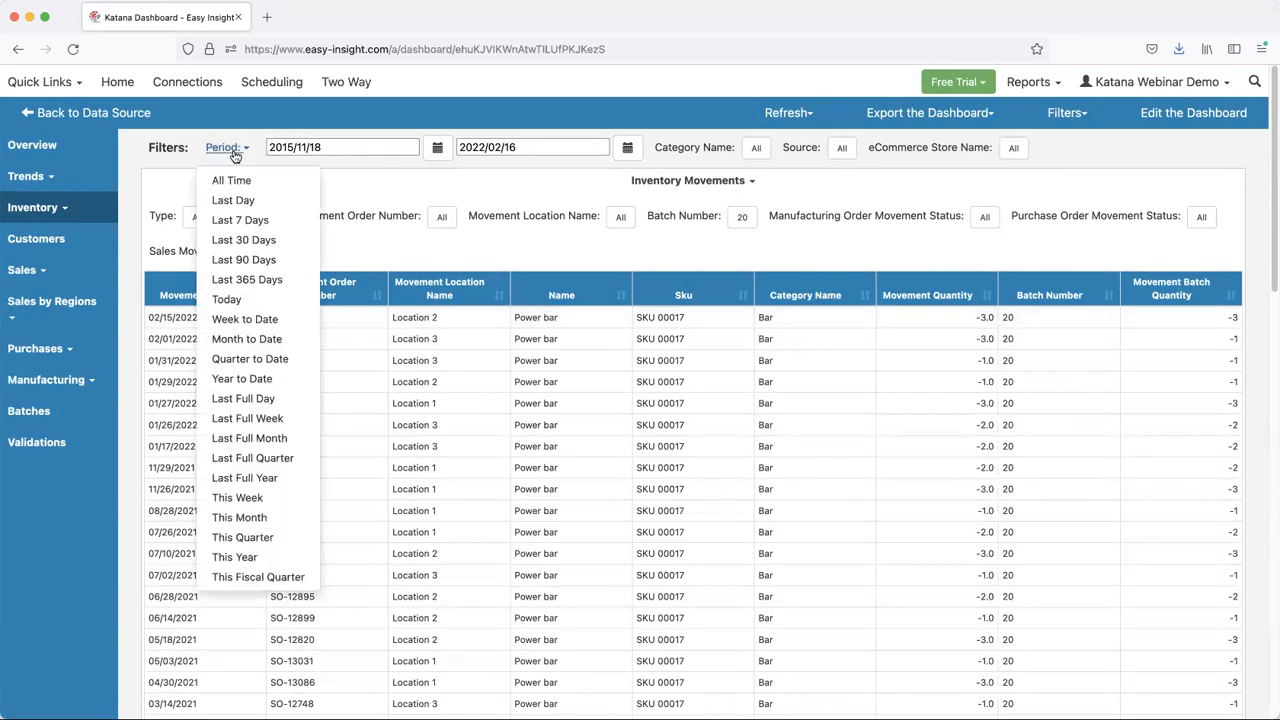
left_click(234, 153)
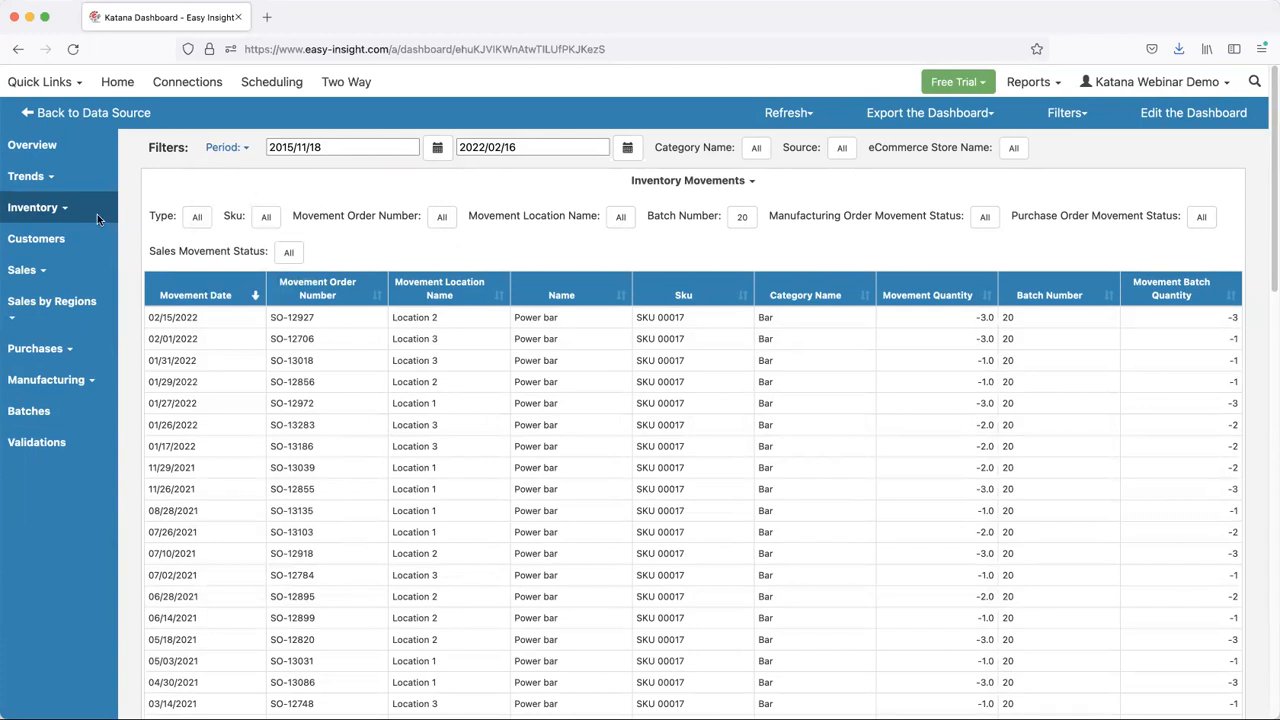
- Open the Customers report, view the top products of the fourth listed customer, and close the product list
left_click(38, 240)
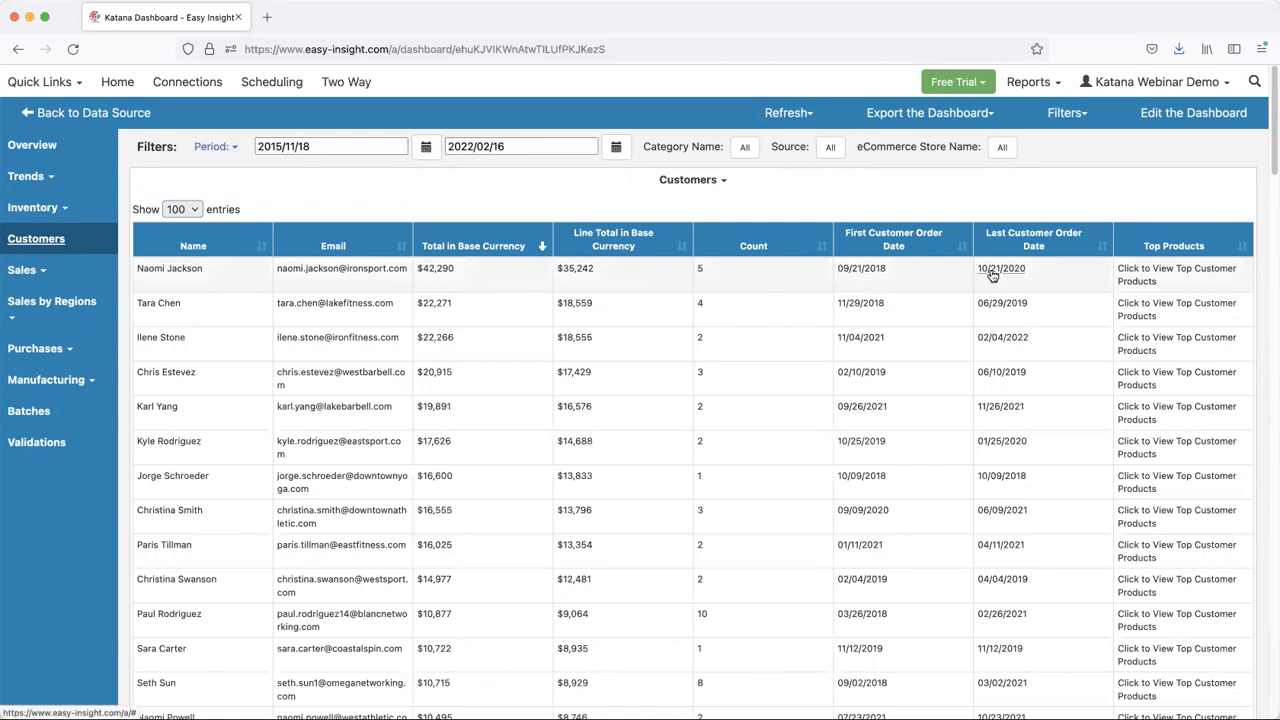
left_click(1130, 385)
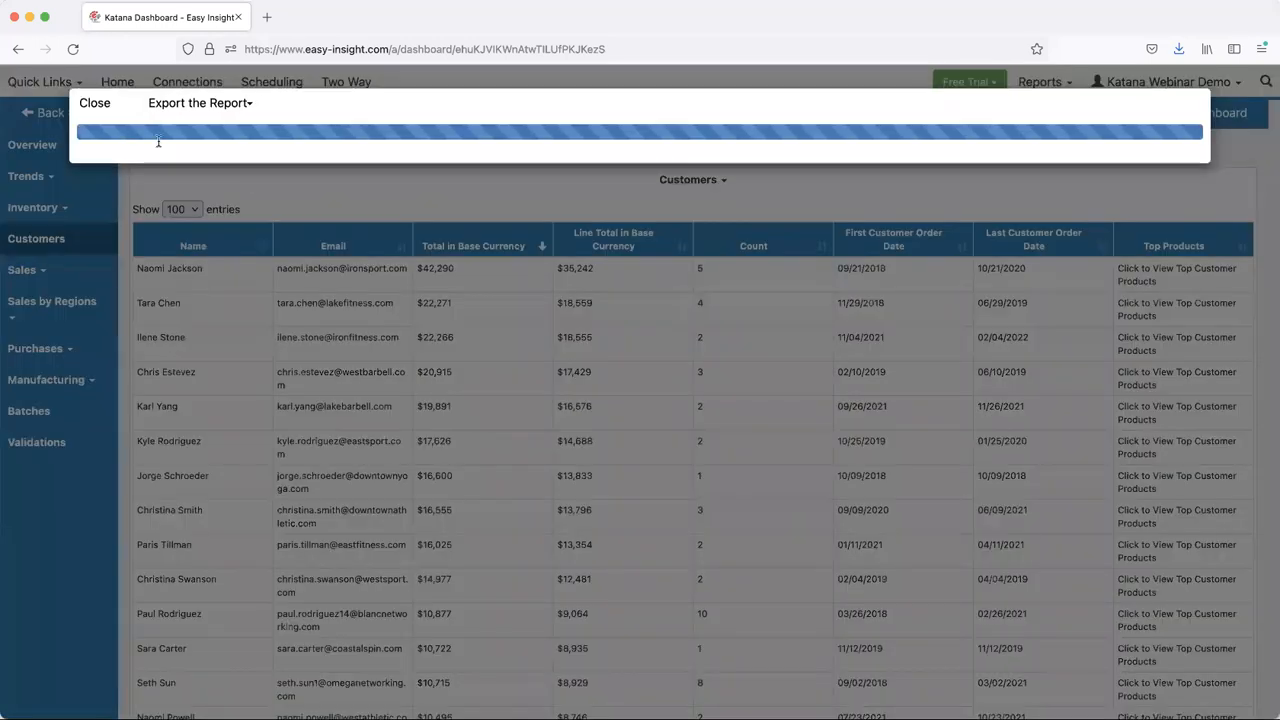
left_click(83, 106)
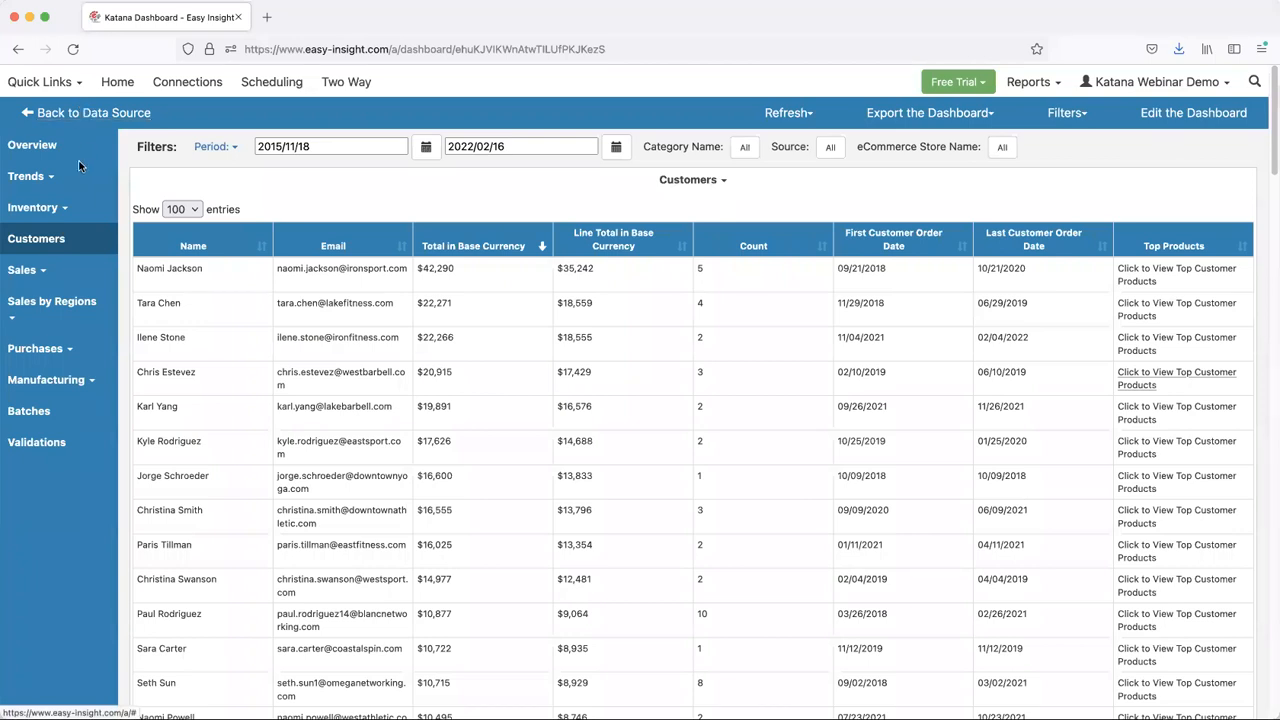
- Open the Sales Orders report and set the filter period to Last 90 Days
left_click(22, 270)
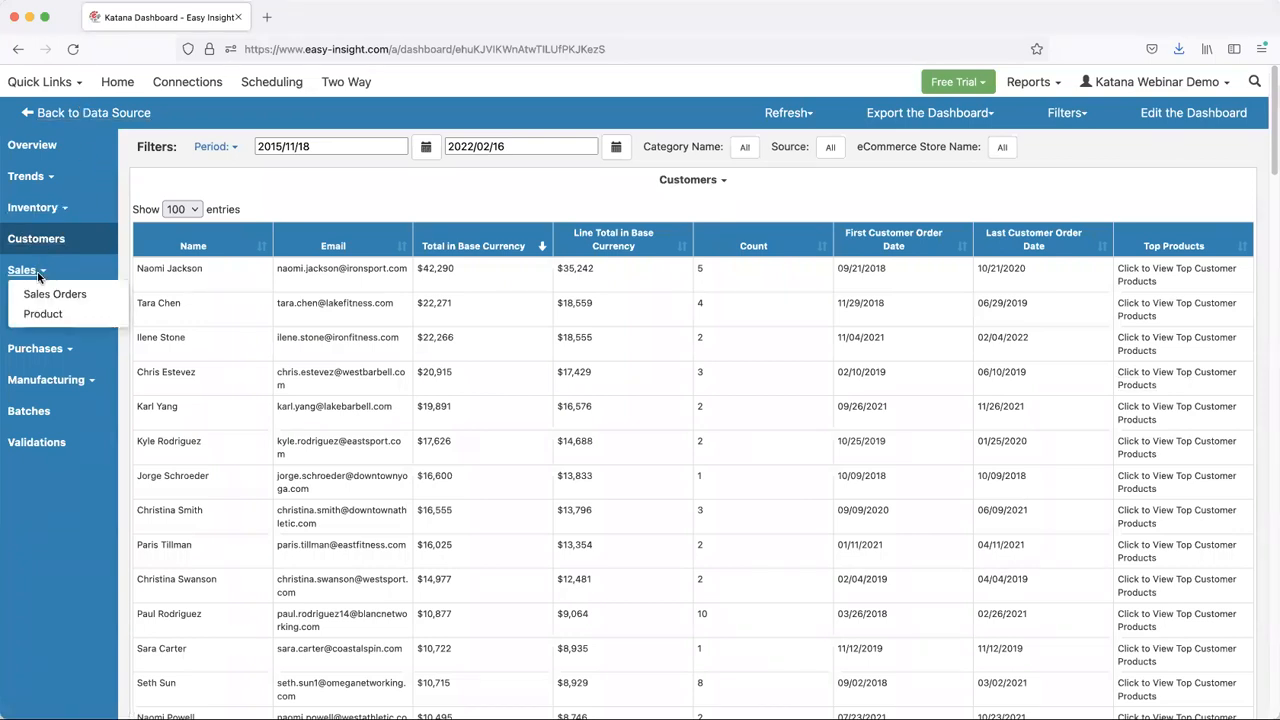
left_click(82, 297)
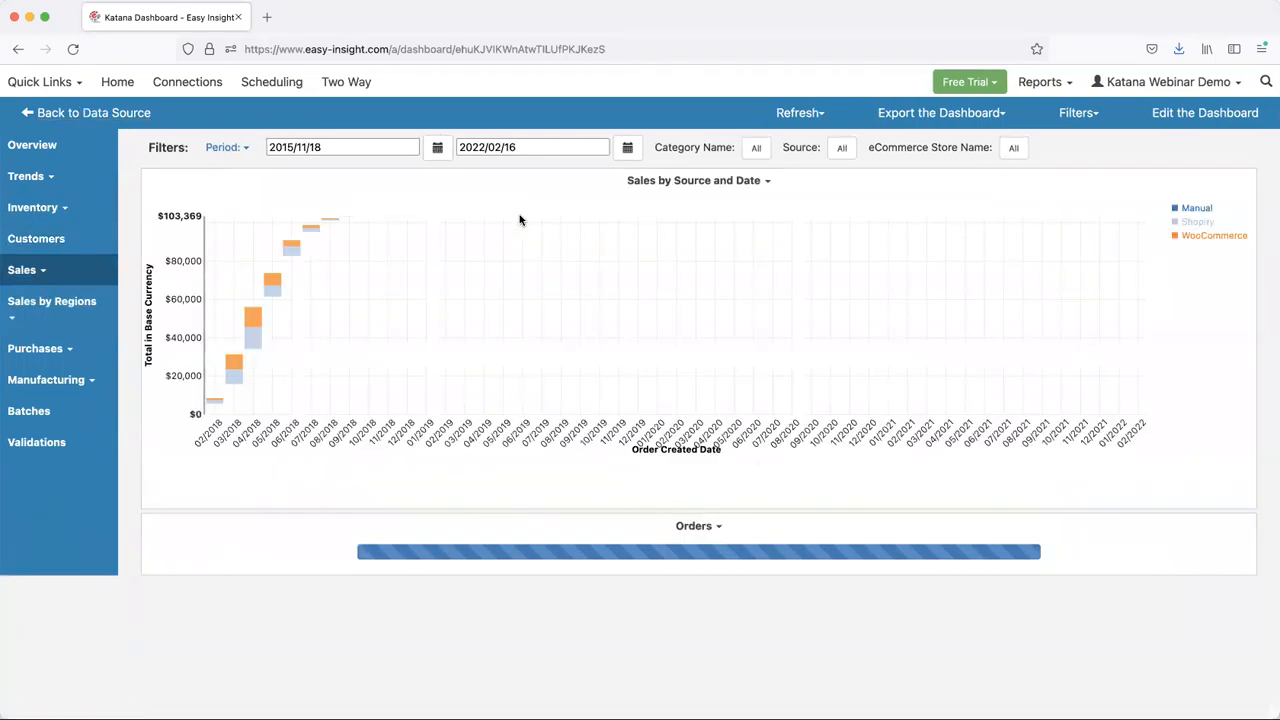
left_click(227, 147)
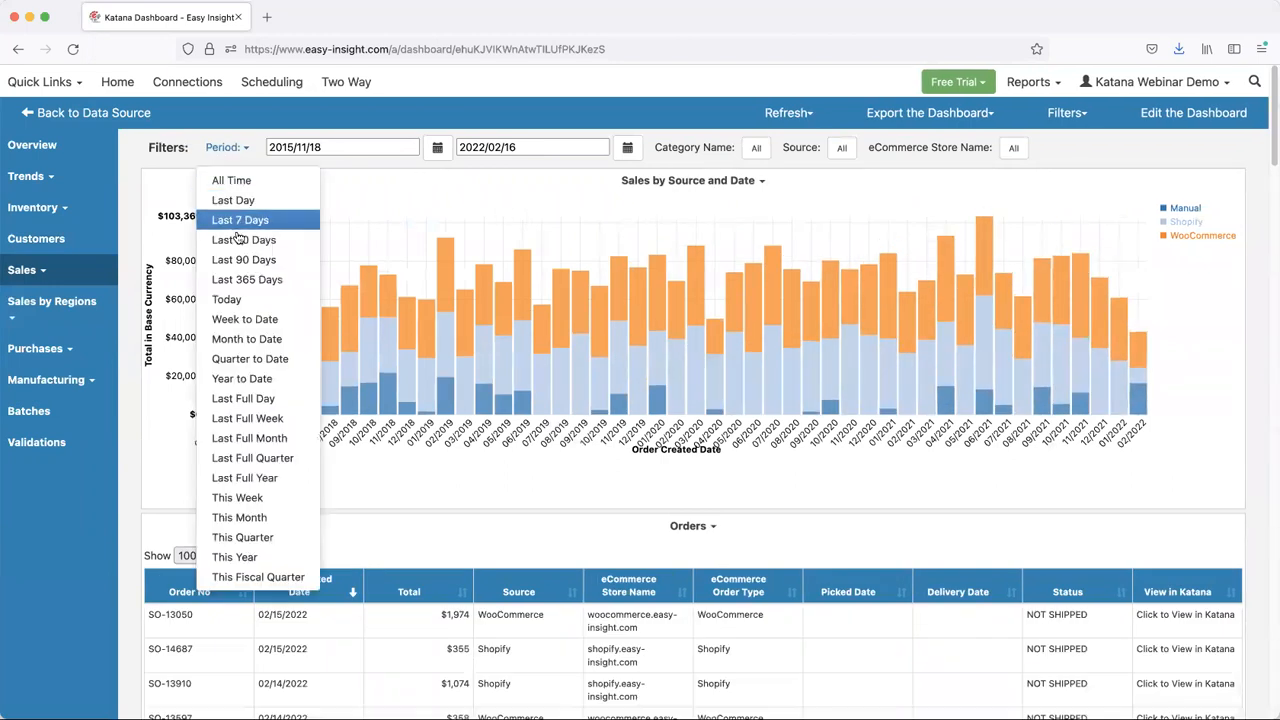
left_click(244, 260)
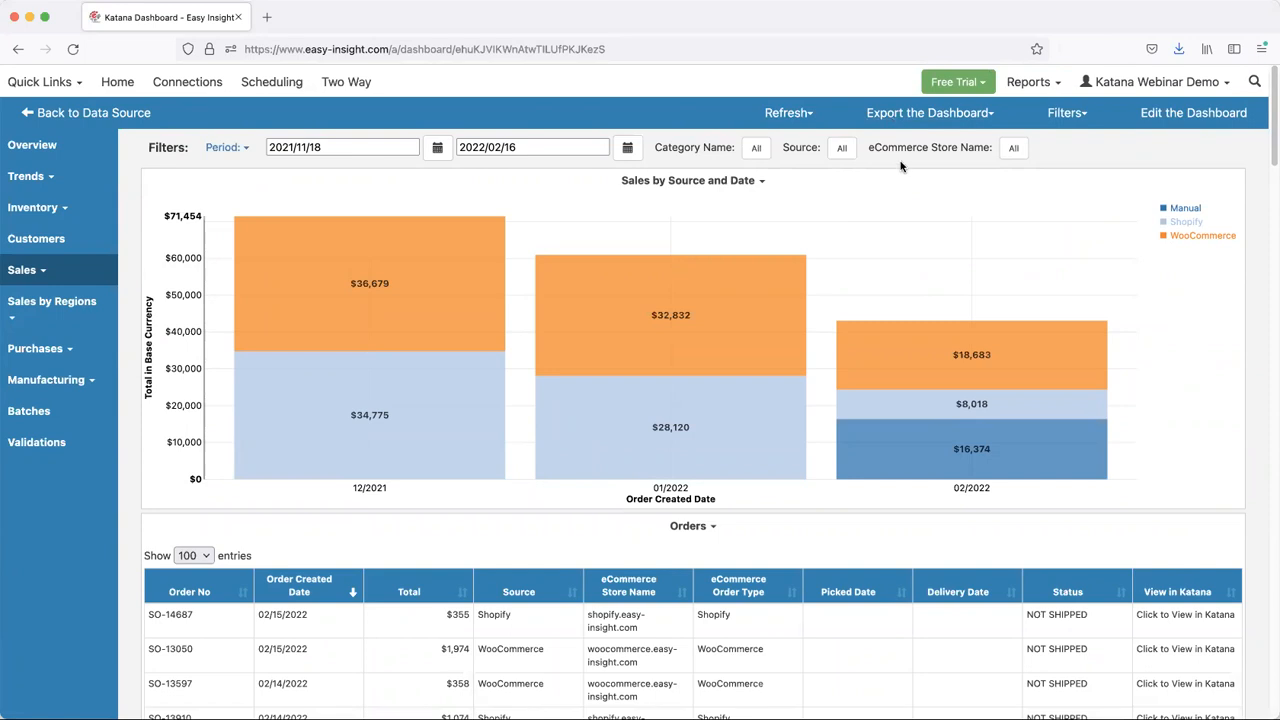
- Open and close the order details behind the 12/2021 WooCommerce sales, and review the Orders table below the chart
scroll(890, 175, "down", 1)
scroll(889, 175, "up", 1)
left_click(458, 293)
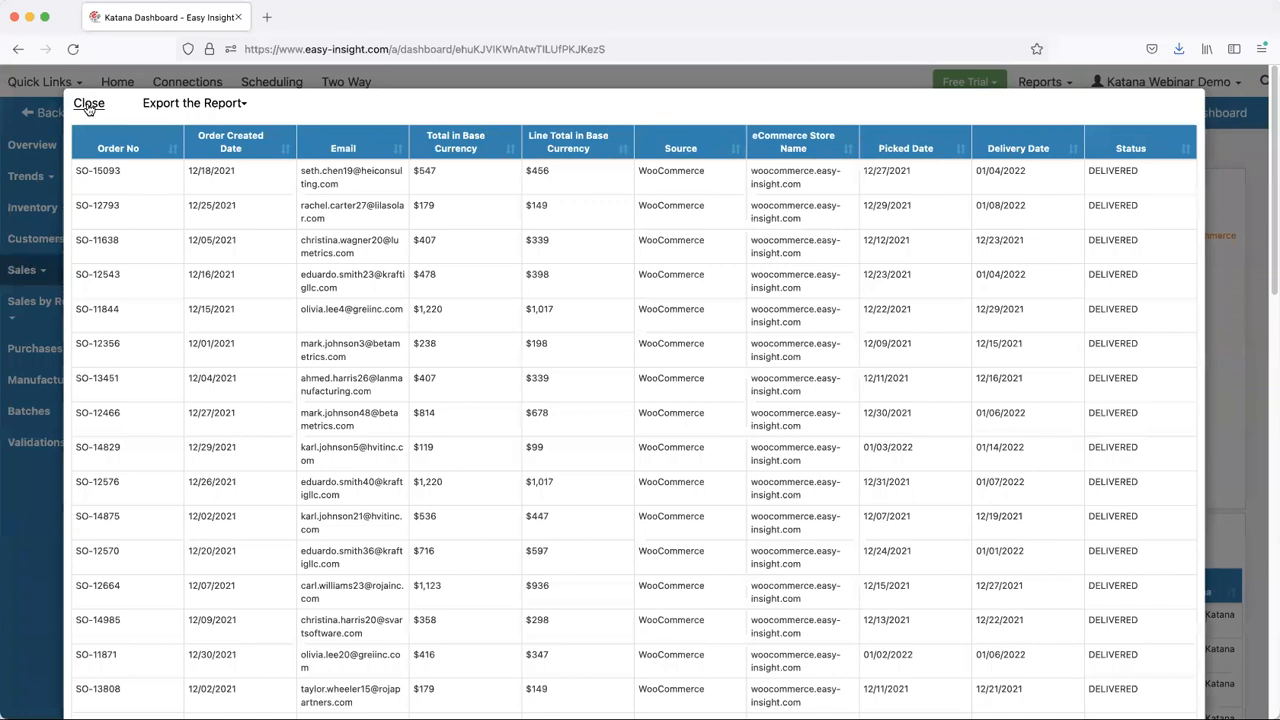
left_click(88, 104)
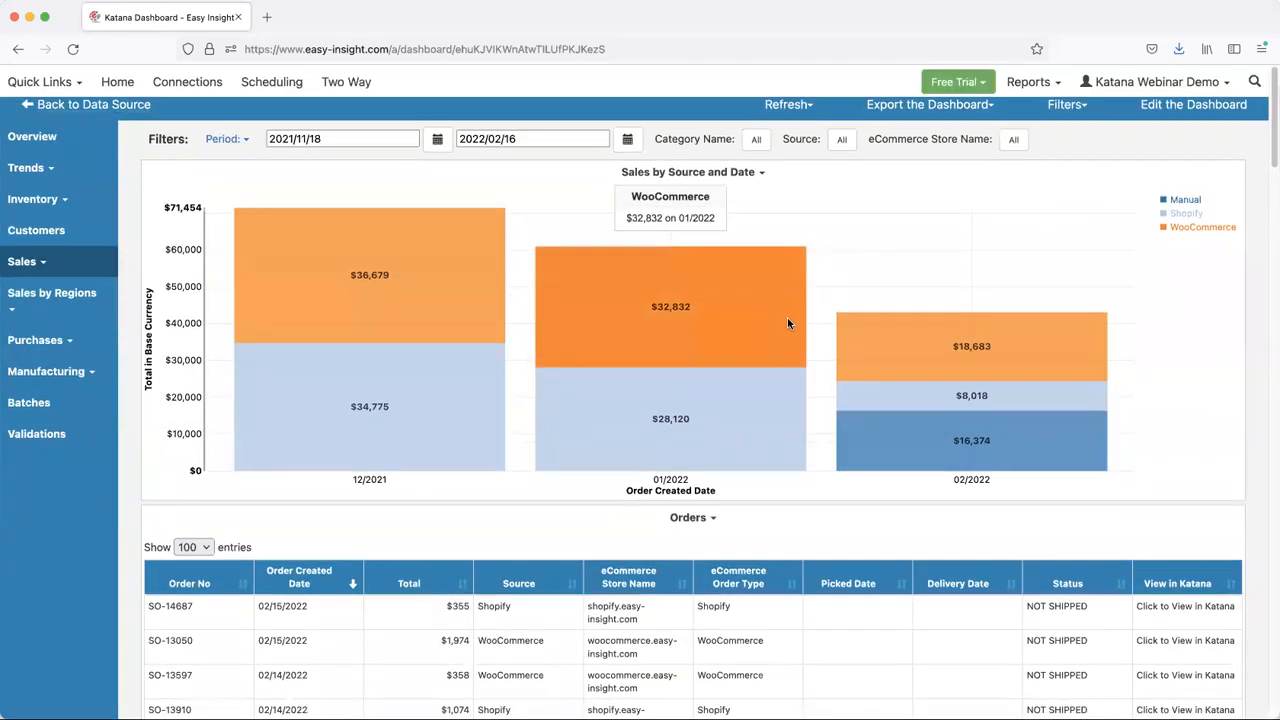
scroll(790, 330, "down", 2)
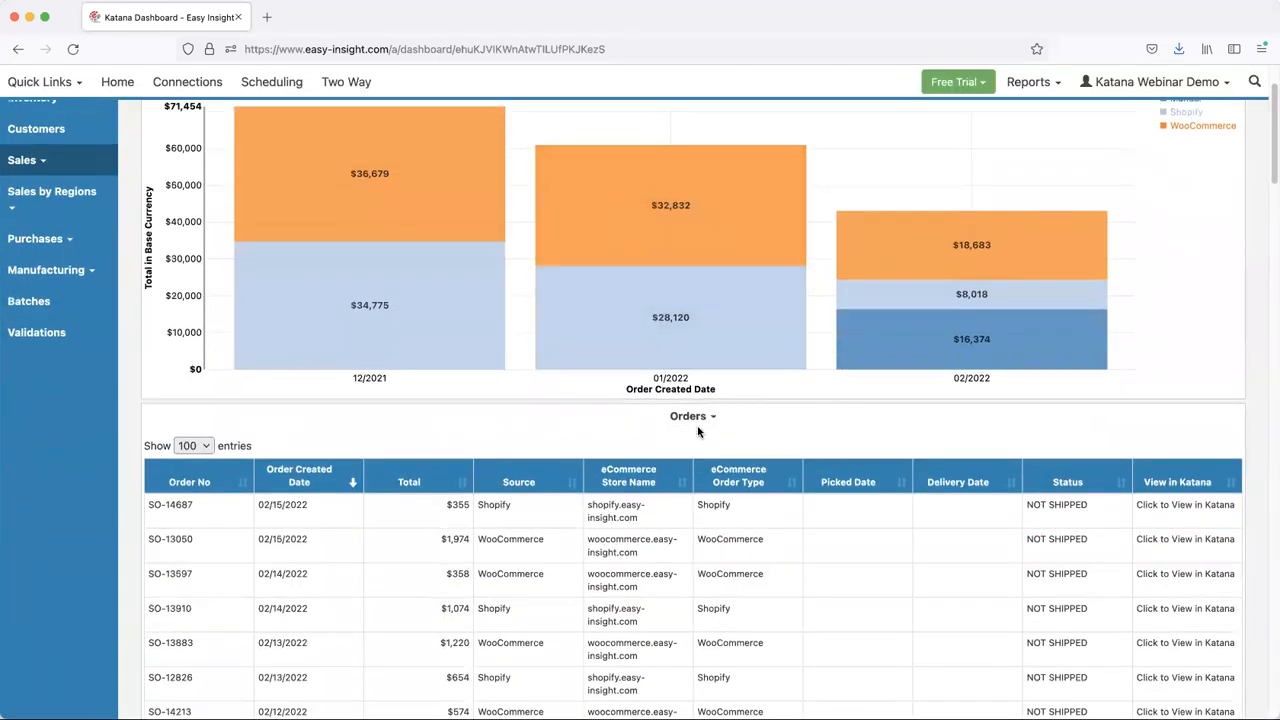
scroll(700, 400, "up", 2)
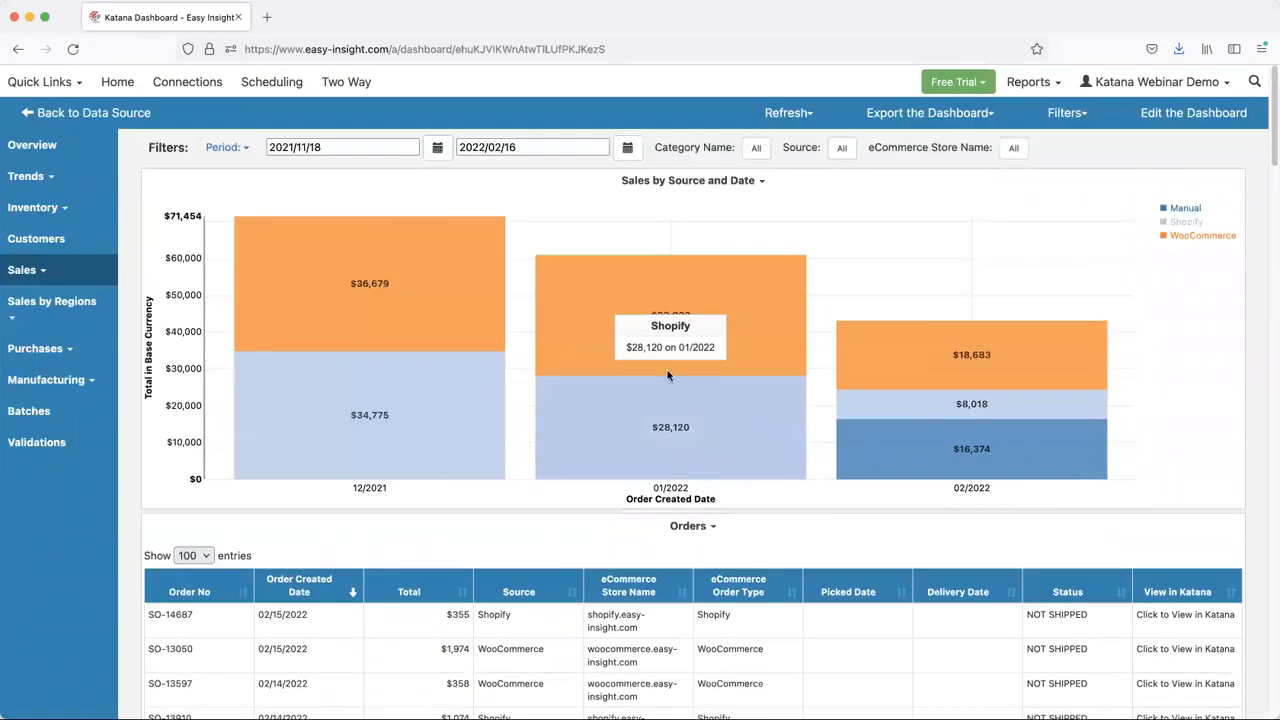
- Open the Product sales report and examine product sales by category name and product, and by category name and date
left_click(24, 270)
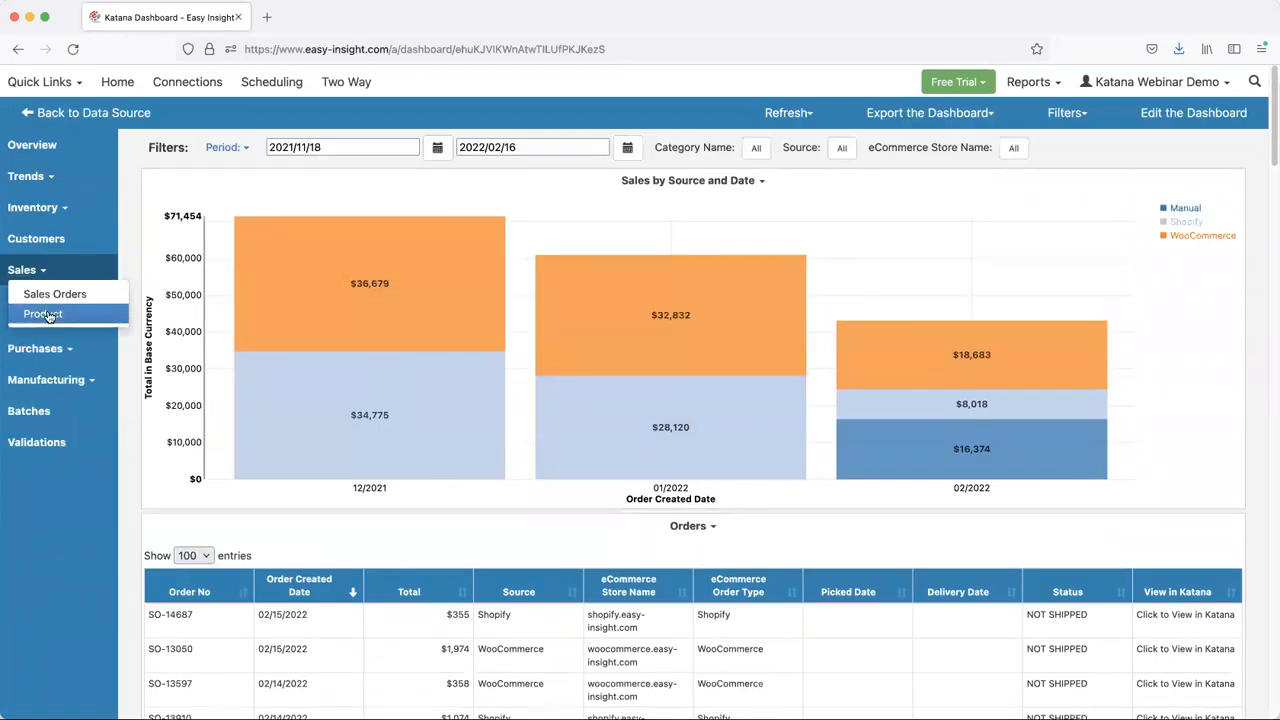
left_click(43, 313)
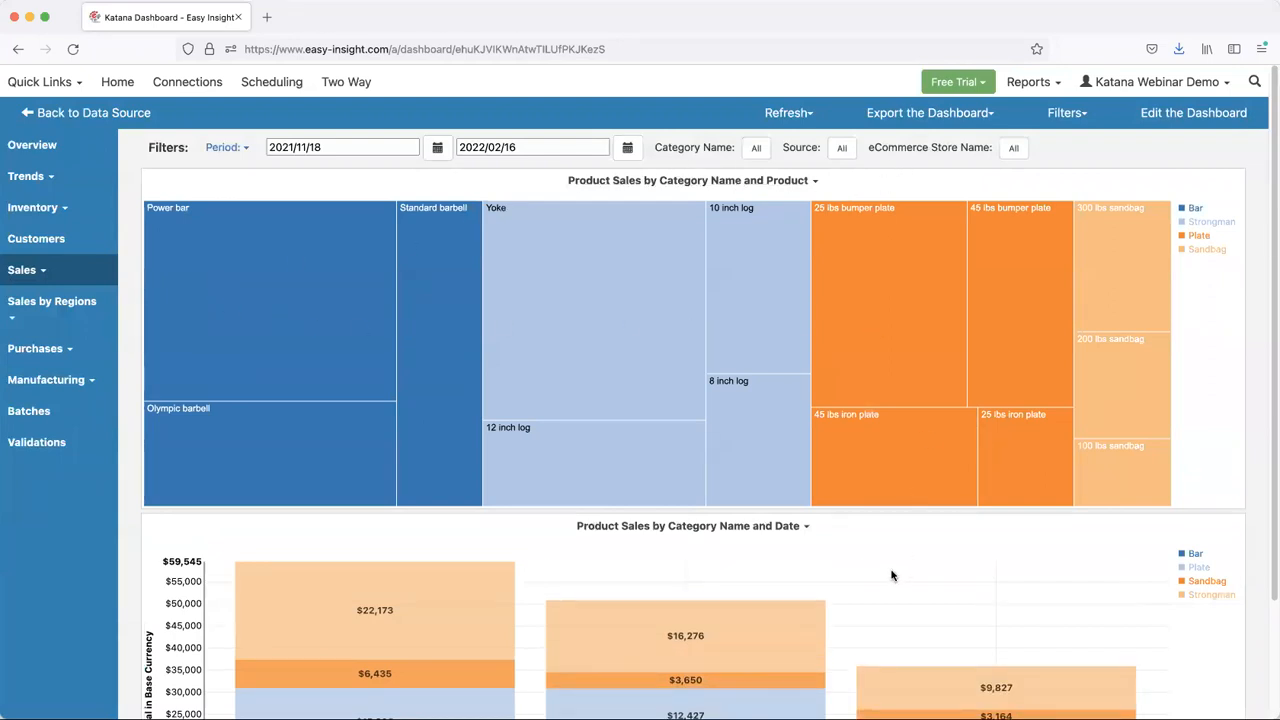
scroll(892, 575, "down", 3)
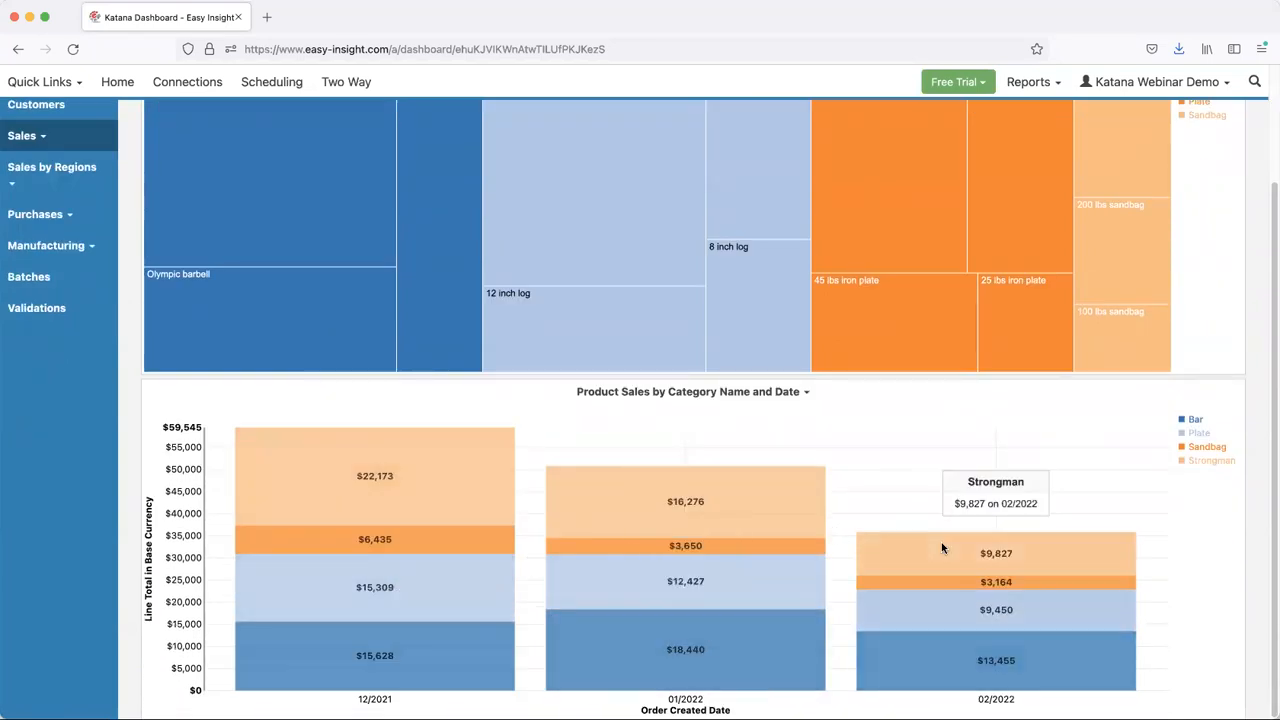
scroll(939, 539, "up", 3)
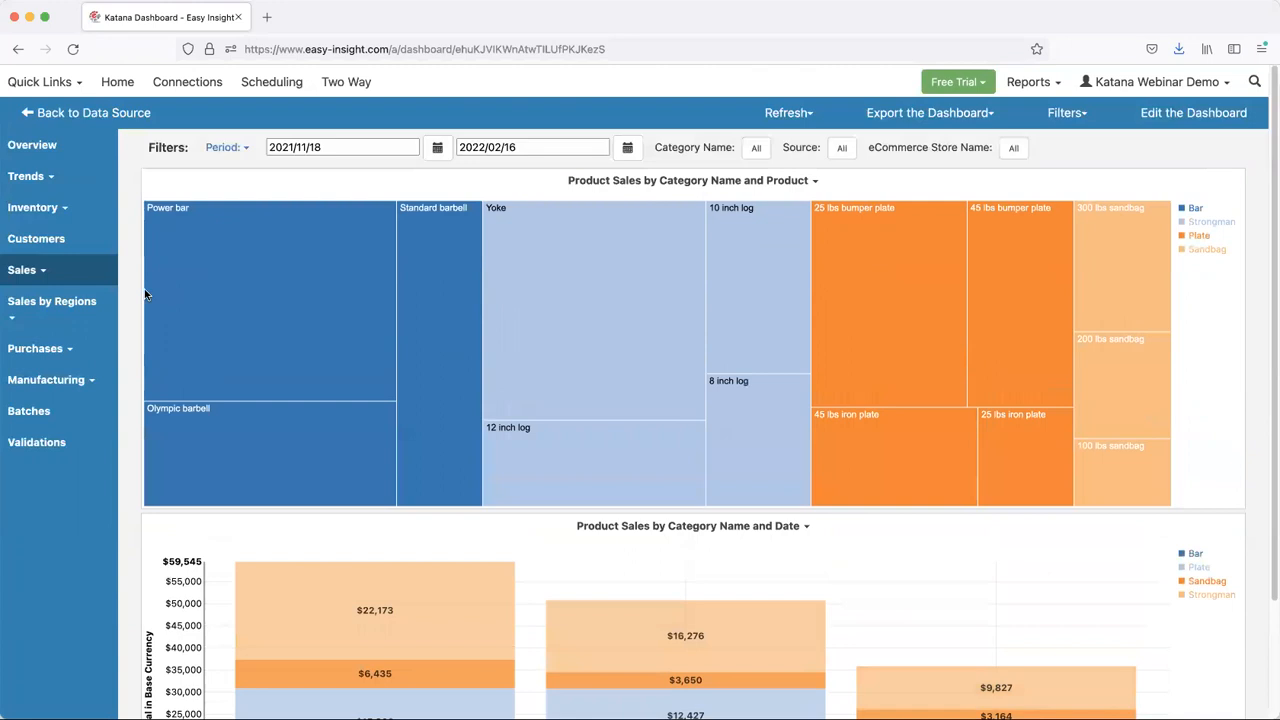
- Open the regional report on Sales Order Total by Country and examine its category and product sales by country
left_click(60, 302)
left_click(50, 340)
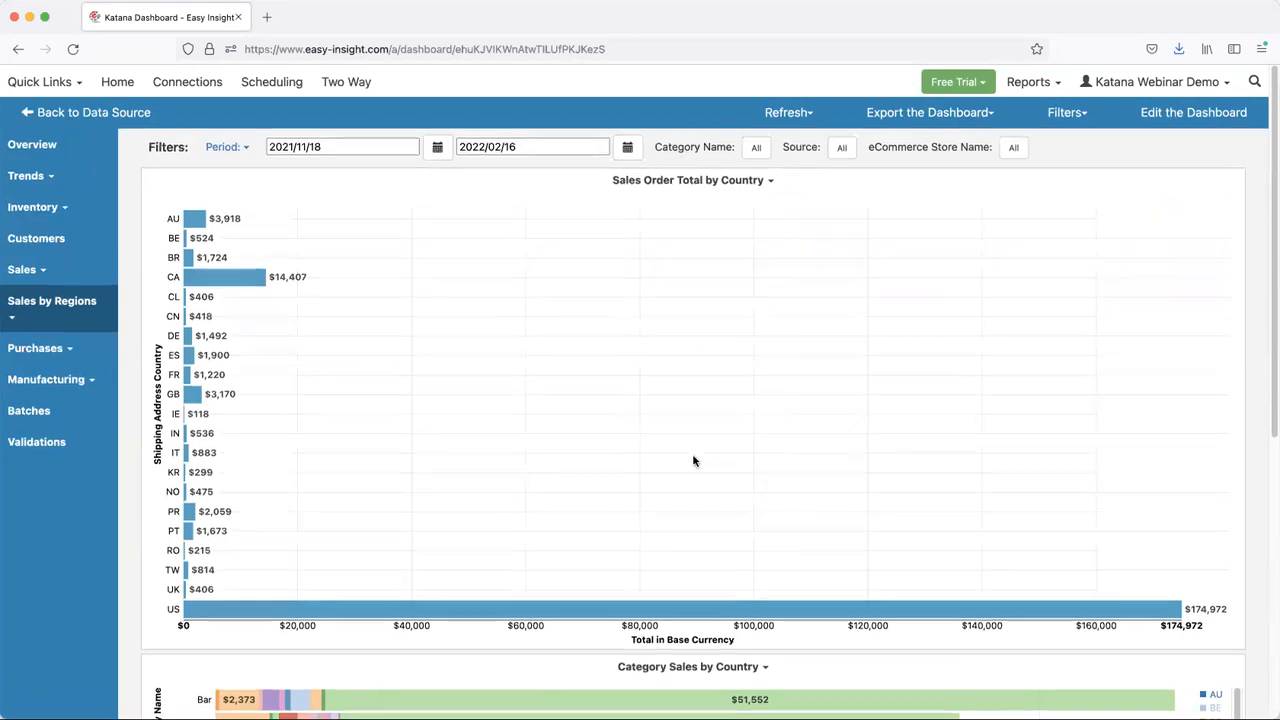
scroll(694, 461, "down", 3)
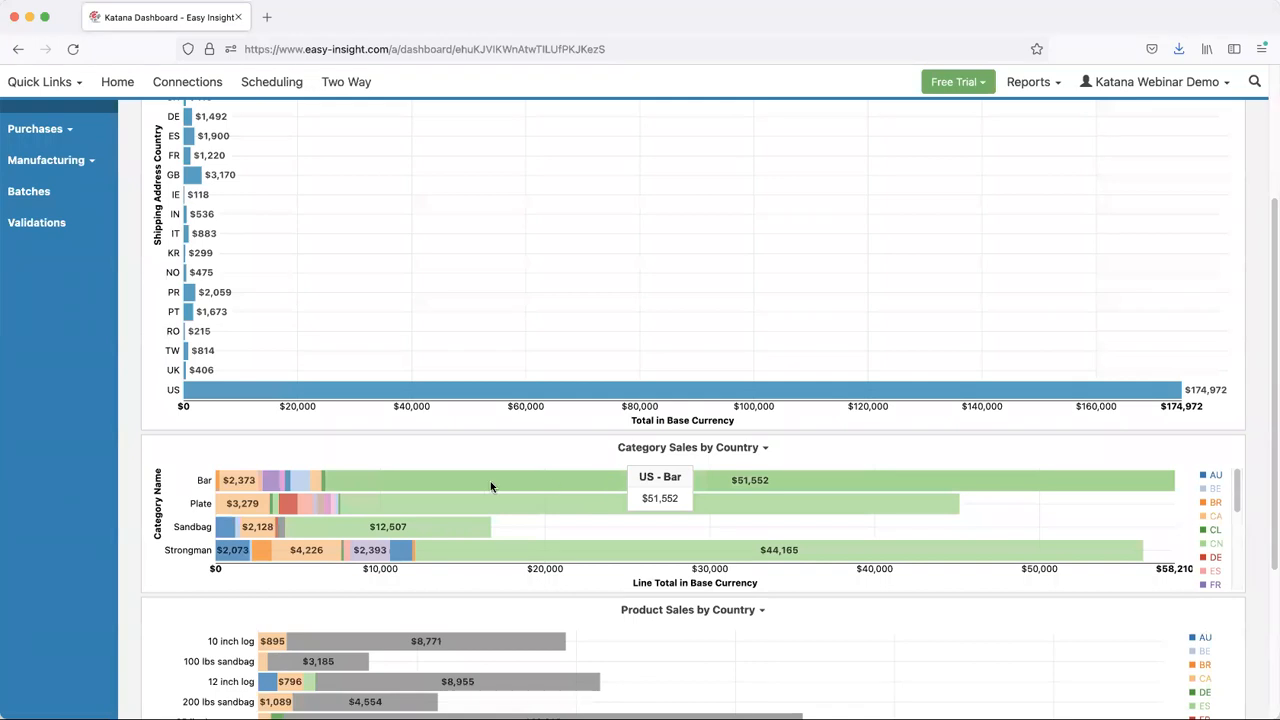
scroll(671, 524, "down", 3)
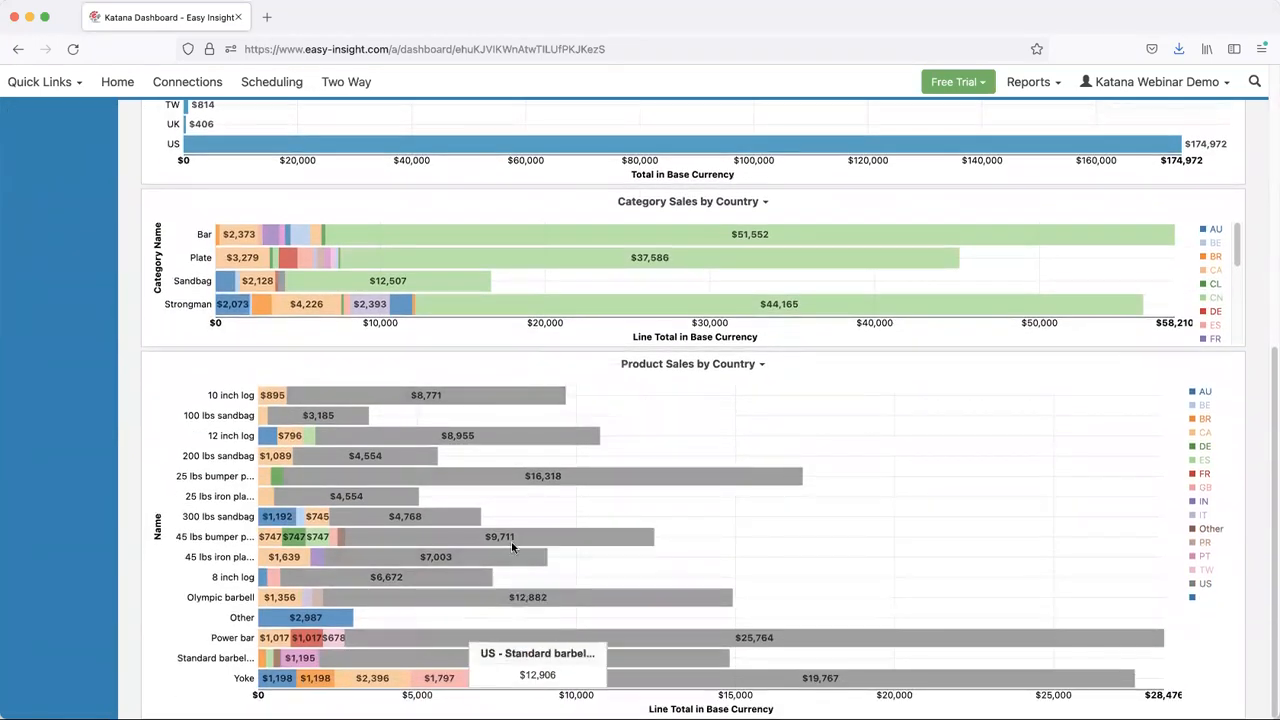
scroll(400, 290, "up", 7)
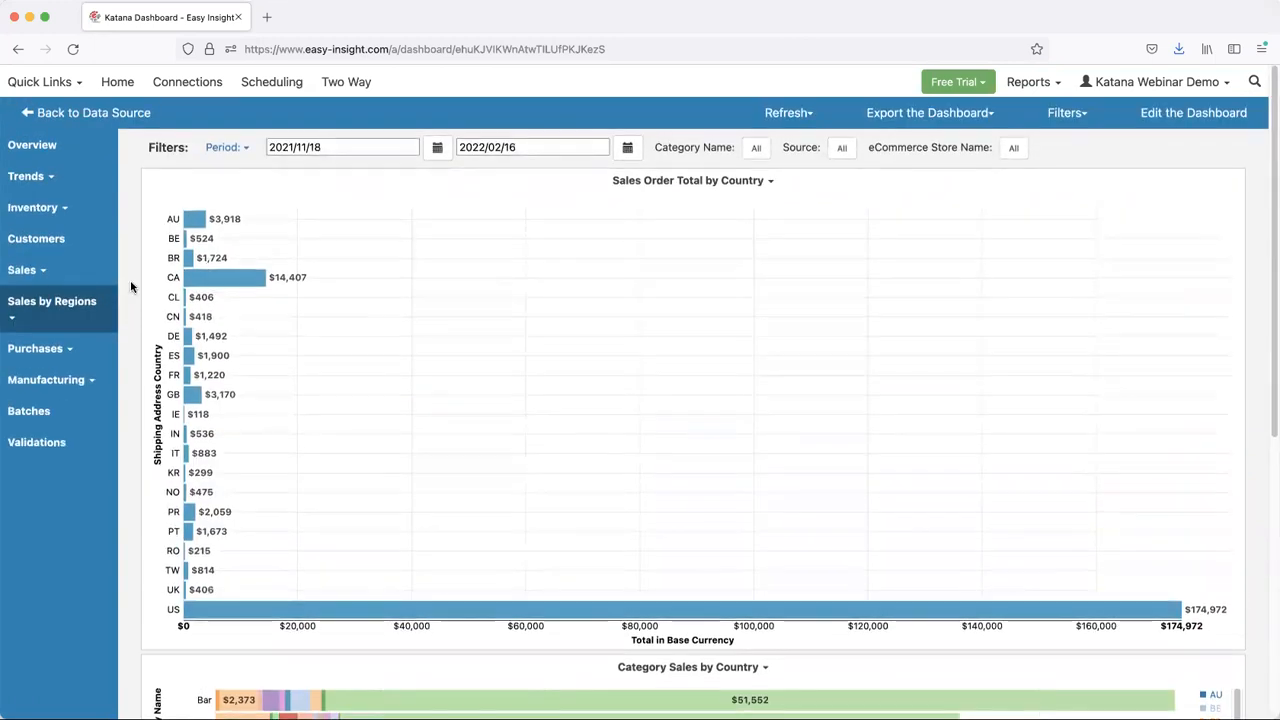
- Open the Global Shipped map under the regional sales reports and zoom out to show a wider area
left_click(45, 305)
left_click(63, 360)
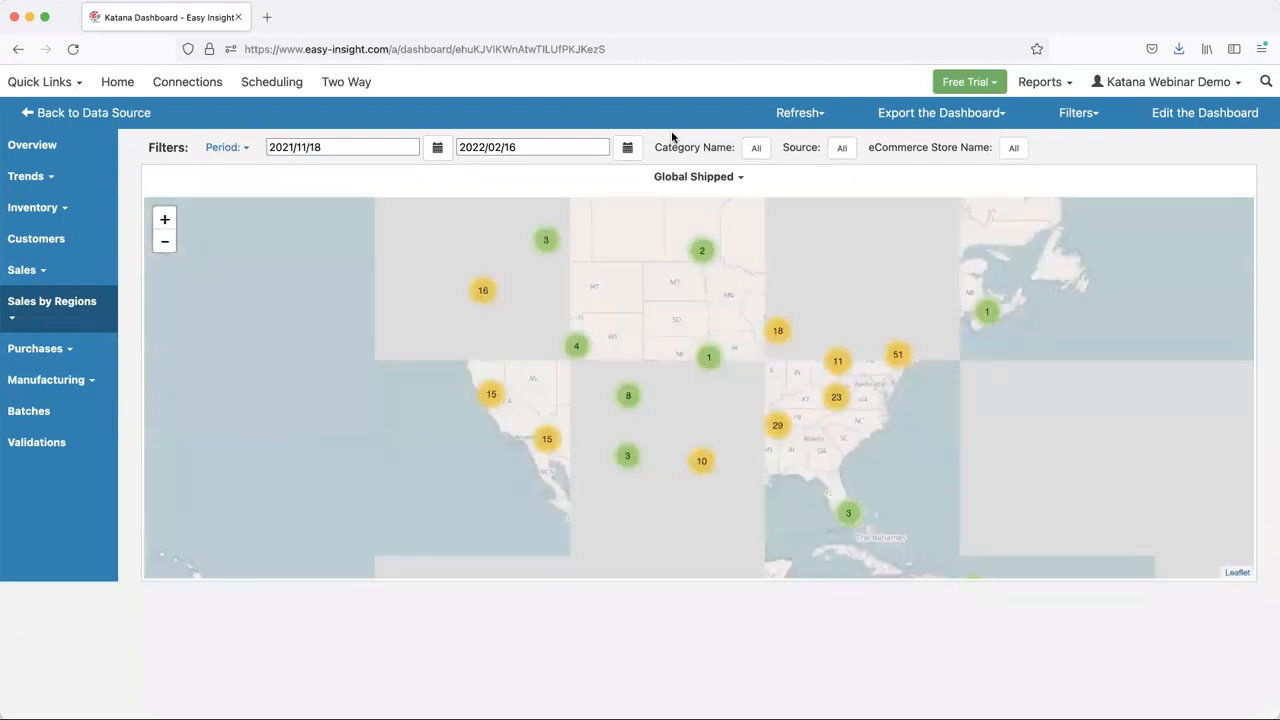
left_click(166, 245)
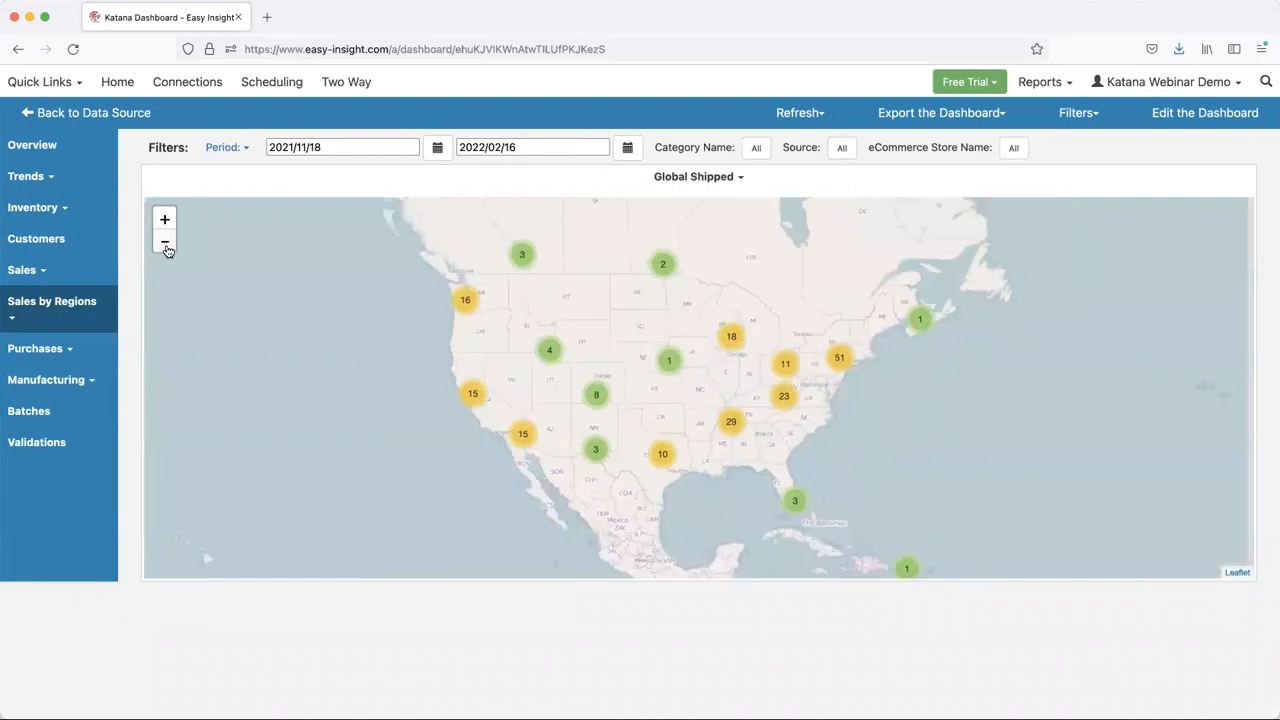
- Zoom the Global Shipped map out further and pan it to show North America, Europe and Asia together
left_click(166, 244)
left_click_drag(763, 360, 600, 360)
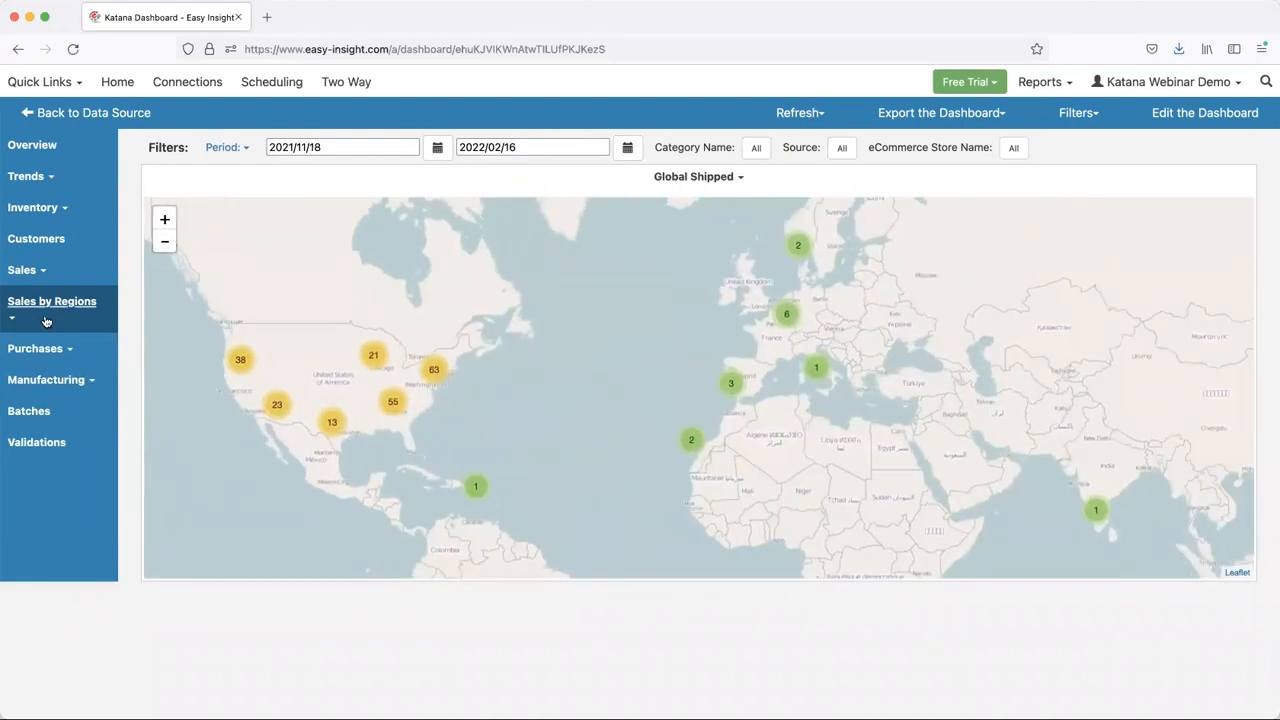
- Open the Purchases Overview report and examine purchases, receiving days and outstanding orders by supplier, including the Purchases table
left_click(40, 350)
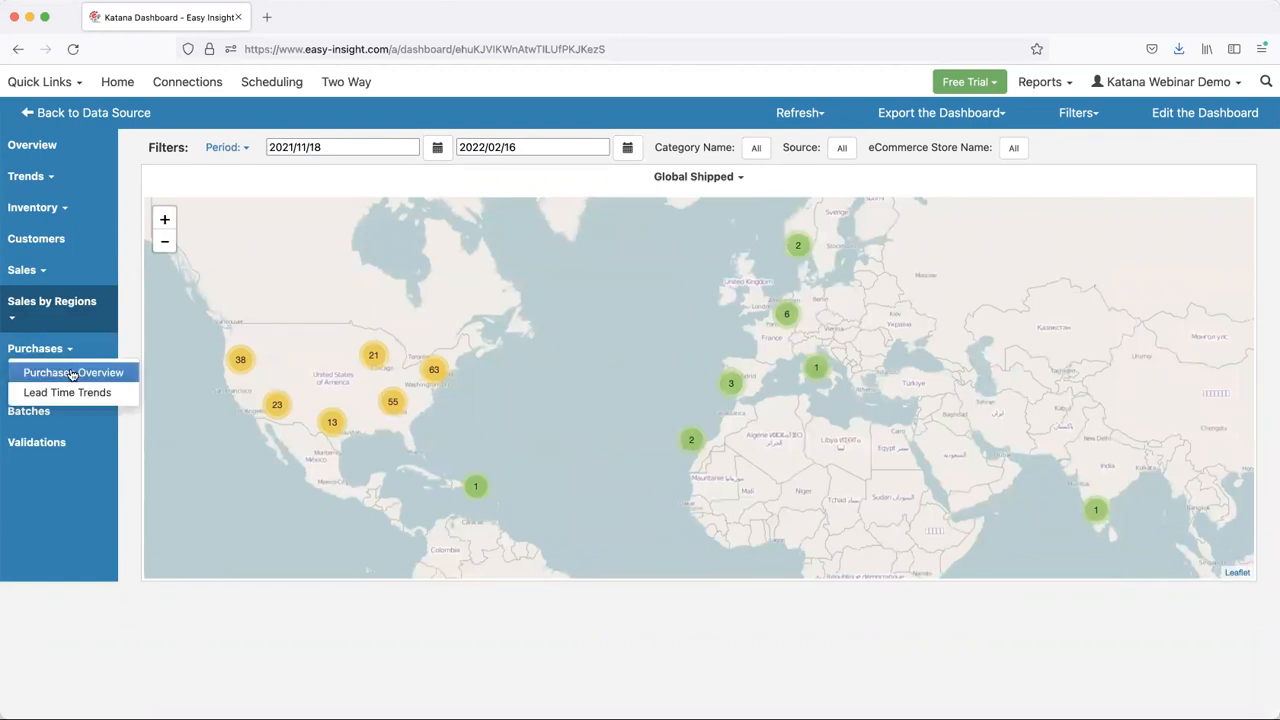
left_click(70, 374)
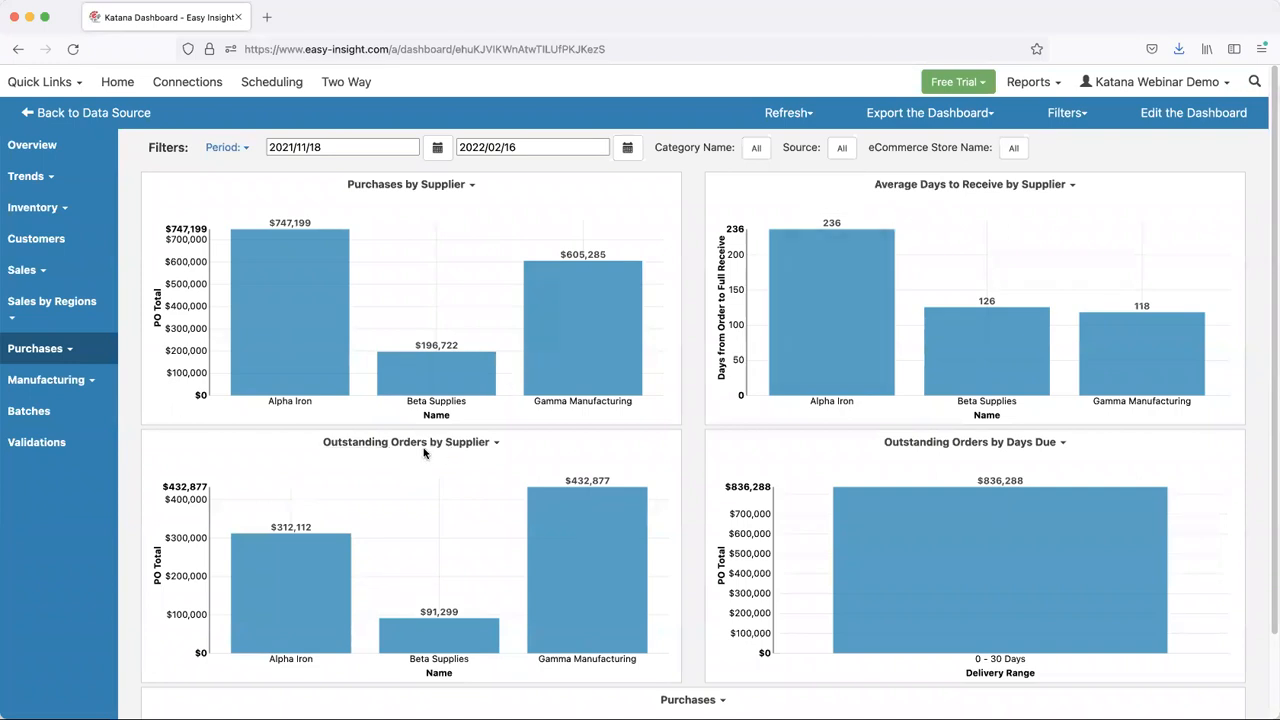
scroll(778, 472, "down", 2)
mouse_move(959, 420)
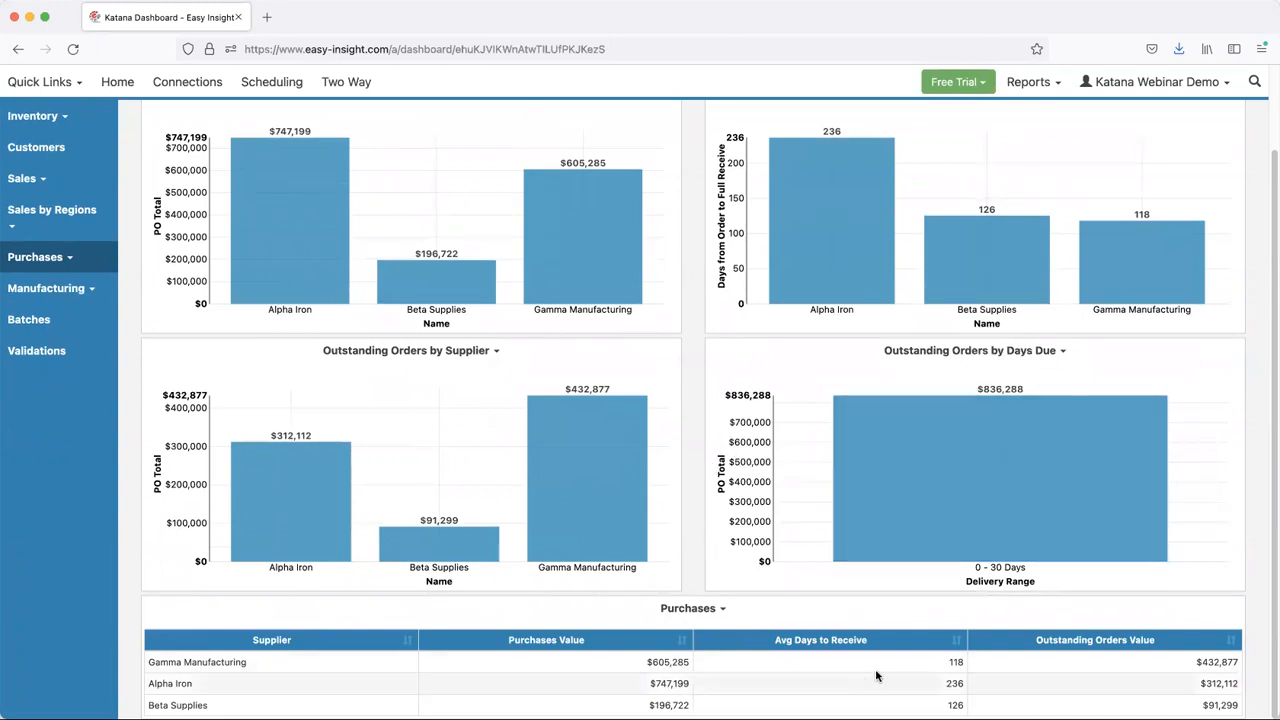
scroll(754, 451, "up", 2)
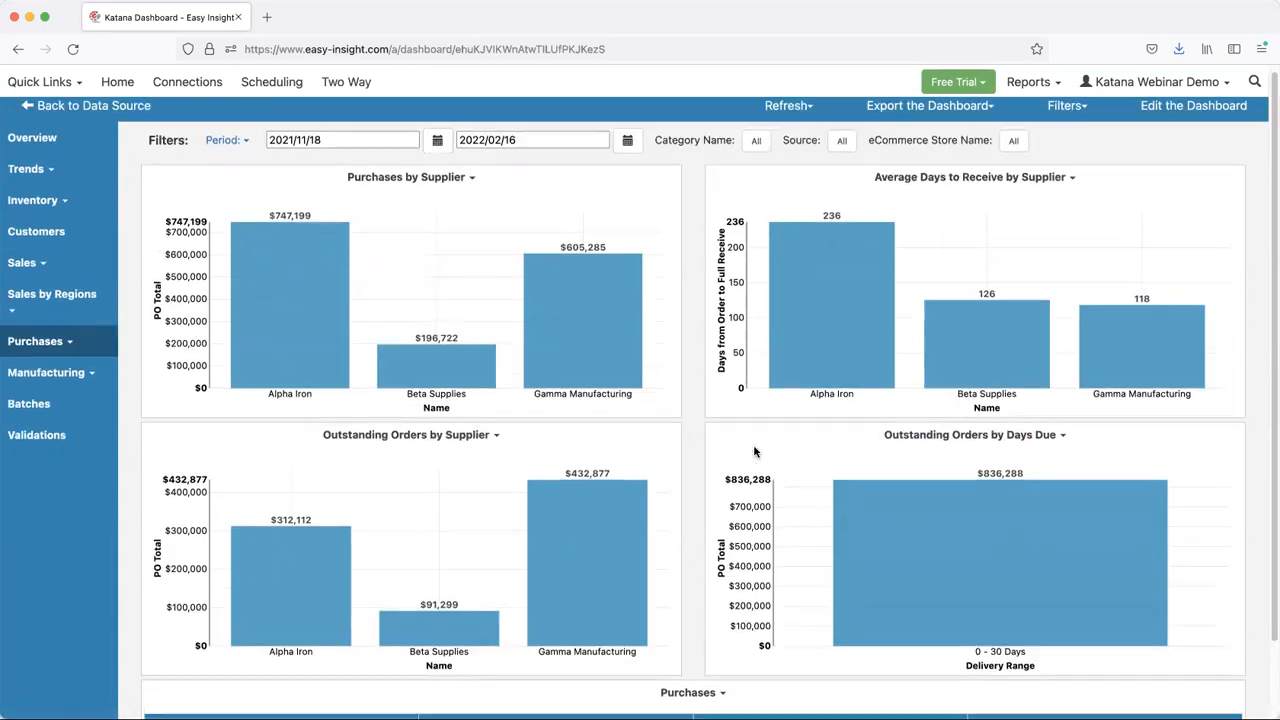
- Open the purchase orders behind the 0 - 30 Days outstanding orders, expand the first order's line items, and close the details
mouse_move(816, 372)
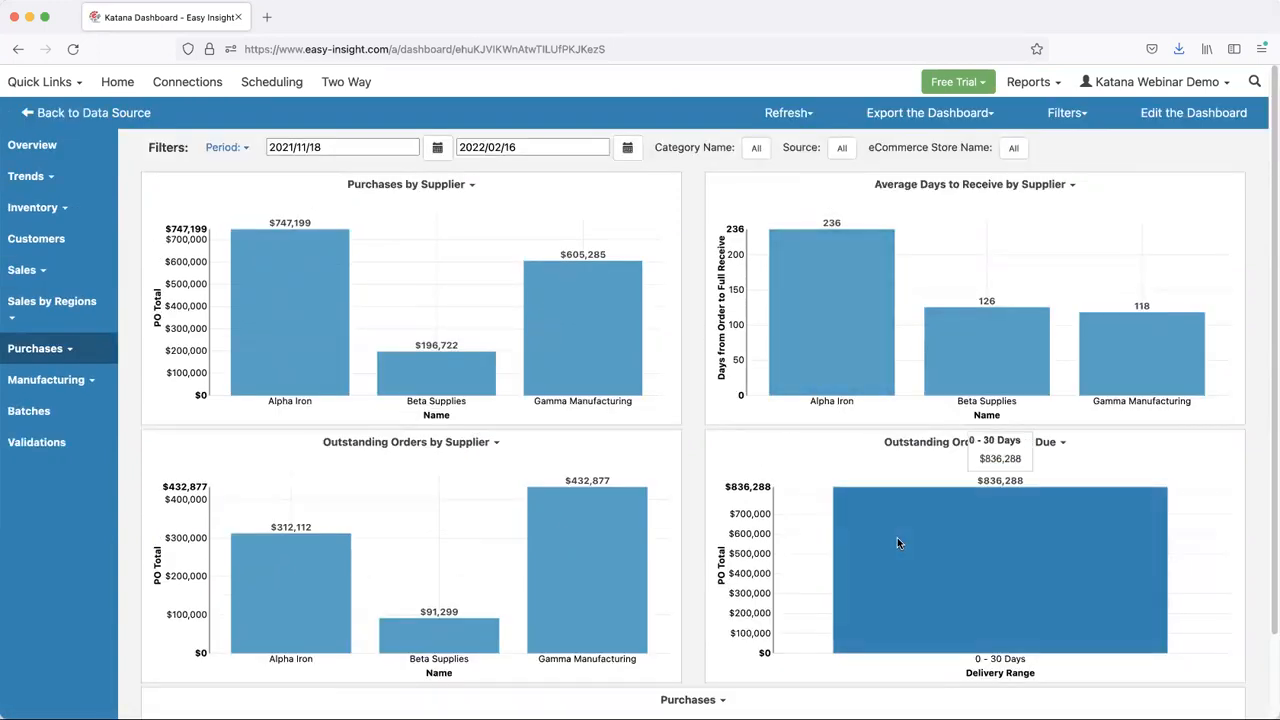
mouse_move(621, 565)
left_click(877, 553)
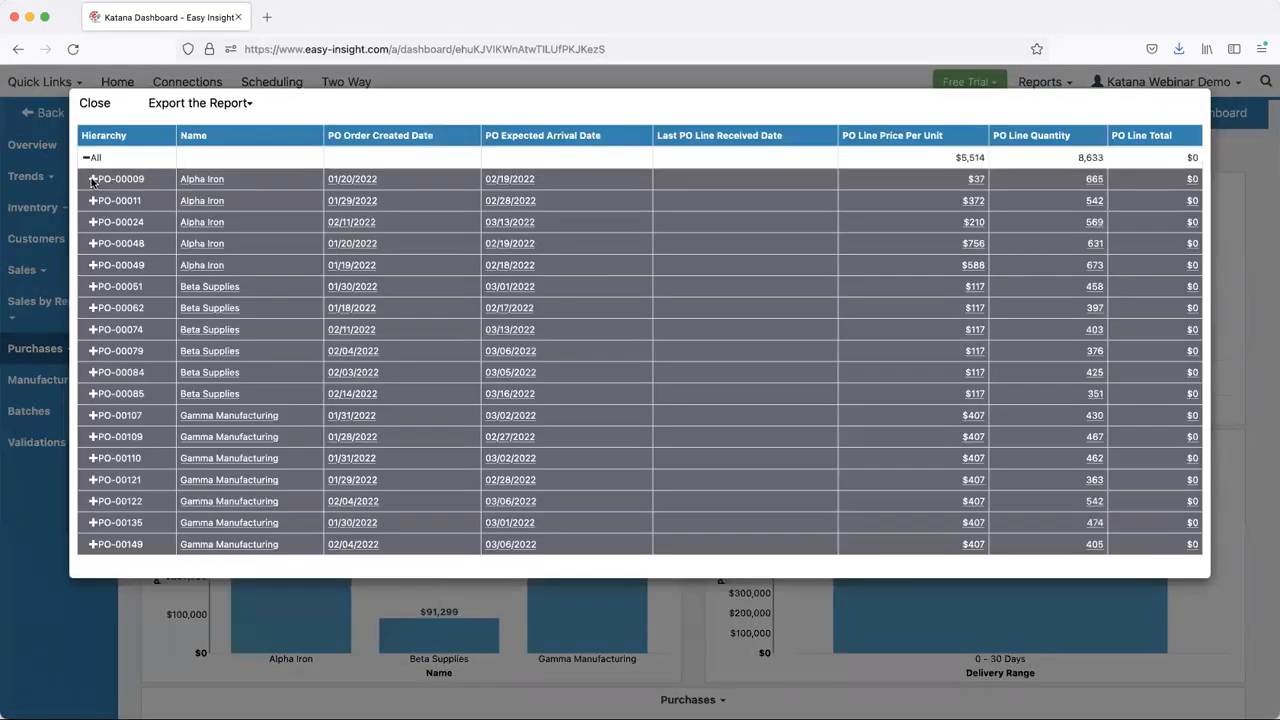
left_click(92, 179)
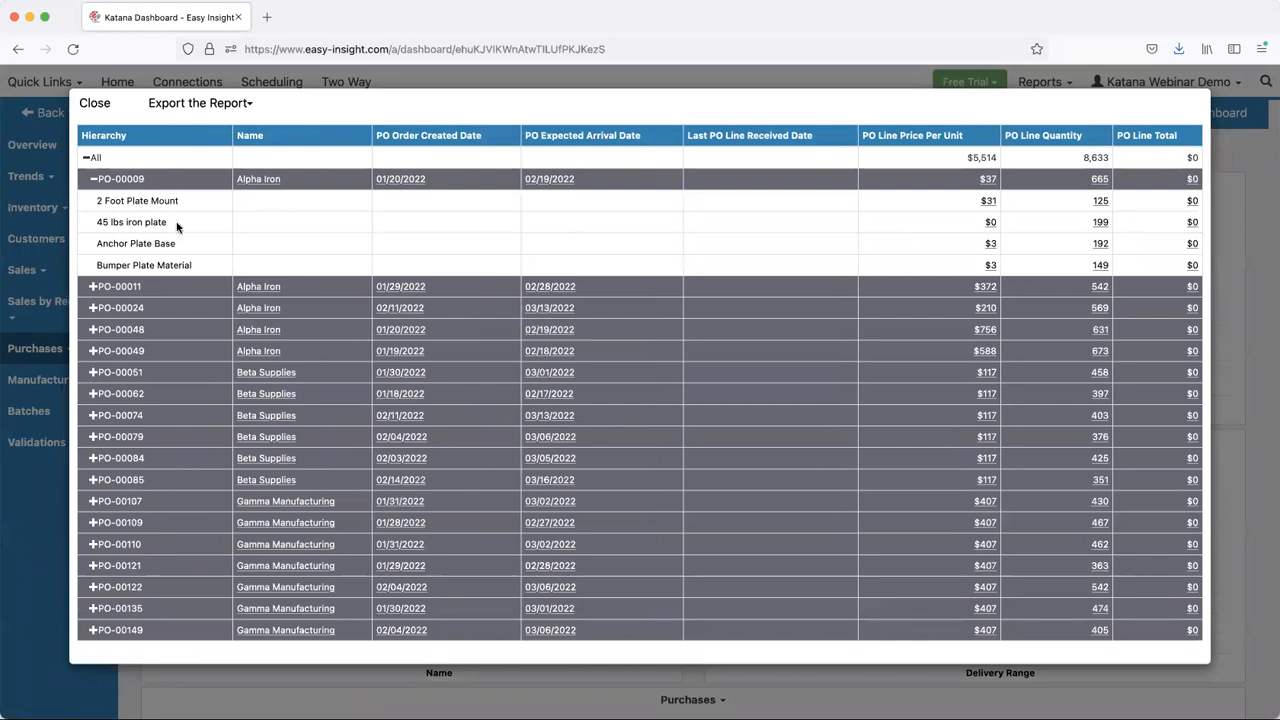
left_click(91, 102)
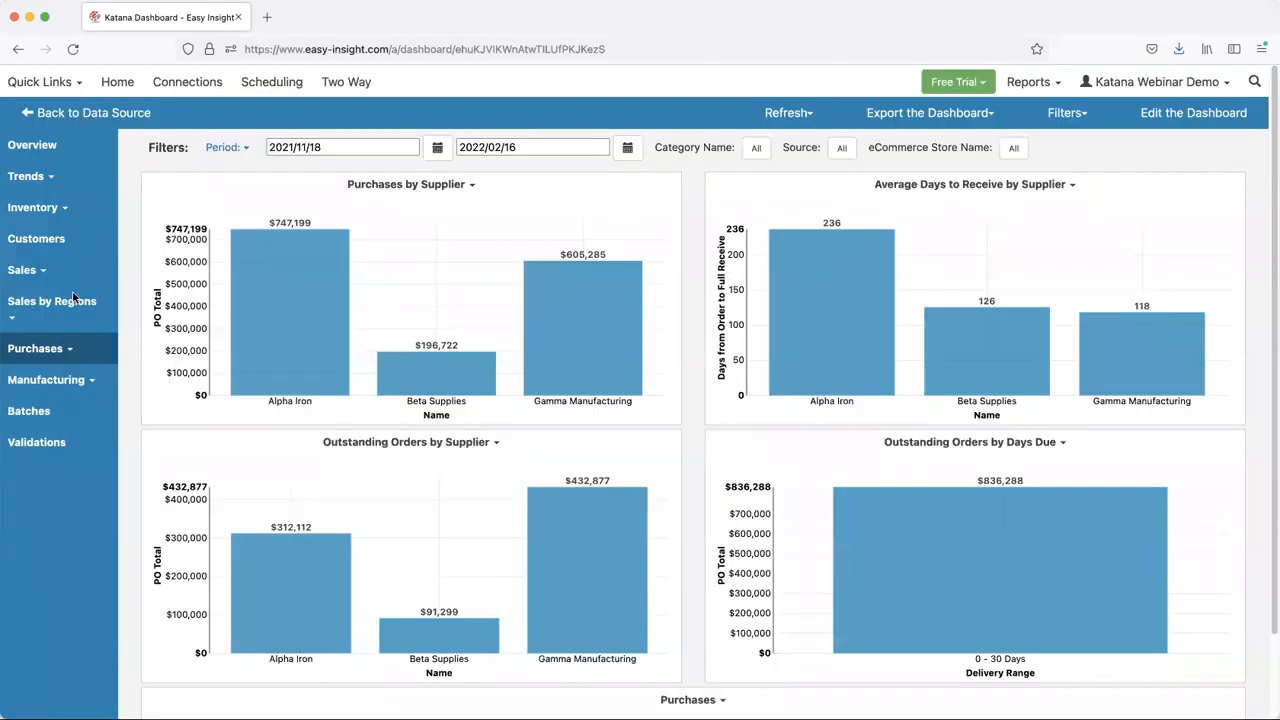
- Open the Lead Time Trends report under purchases to compare supplier lead times between the two periods
left_click(38, 348)
left_click(69, 395)
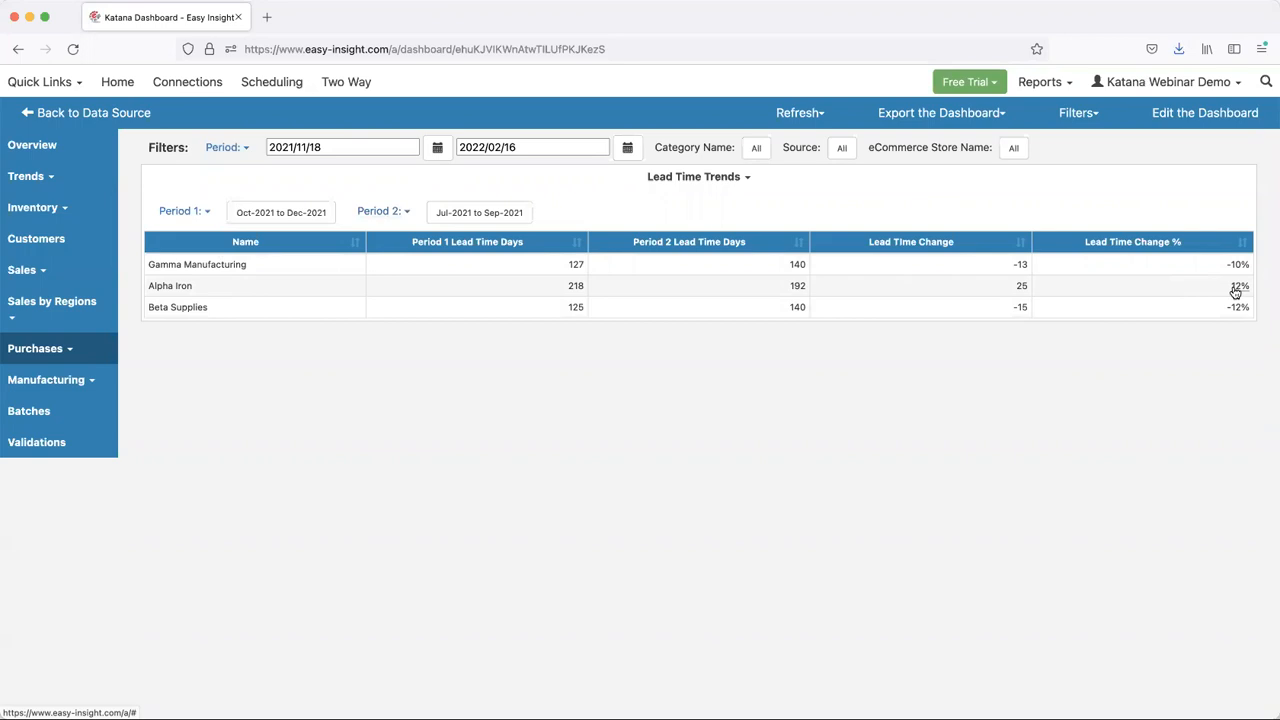
- Open the manufacturing Operations report and examine actual cost and hours per unit and per operation
left_click(55, 382)
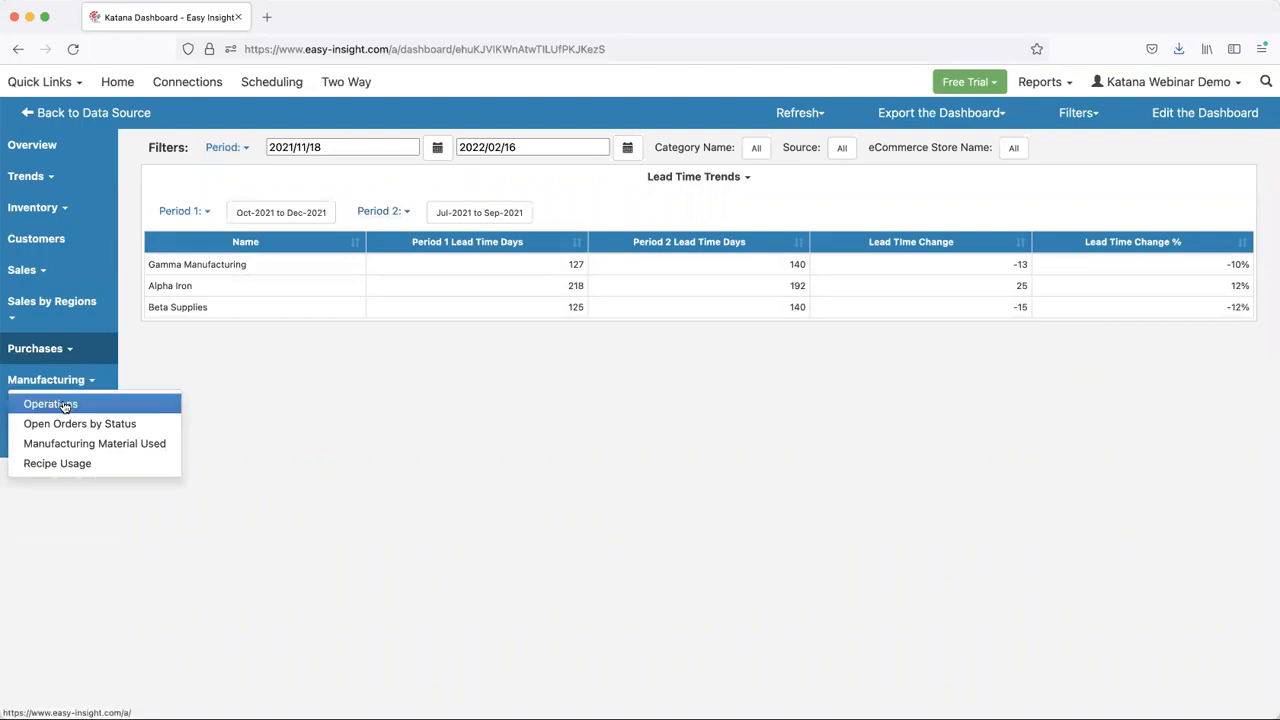
left_click(64, 406)
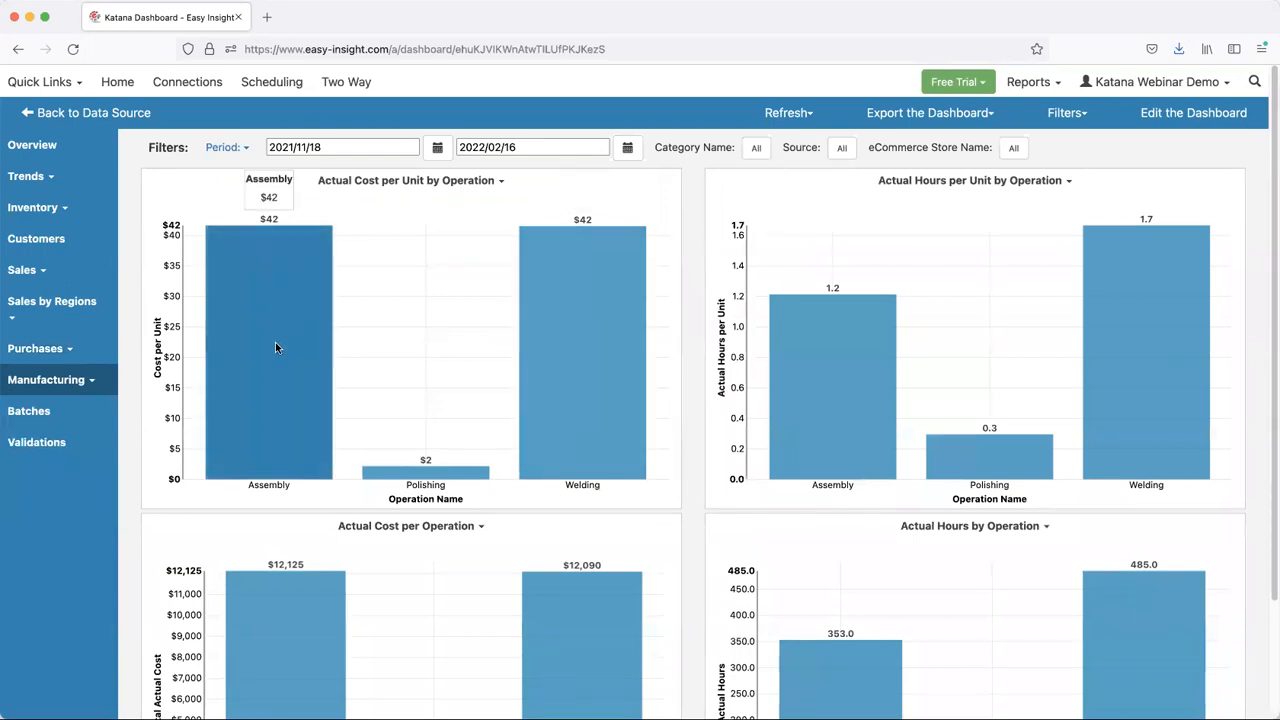
scroll(937, 358, "down", 3)
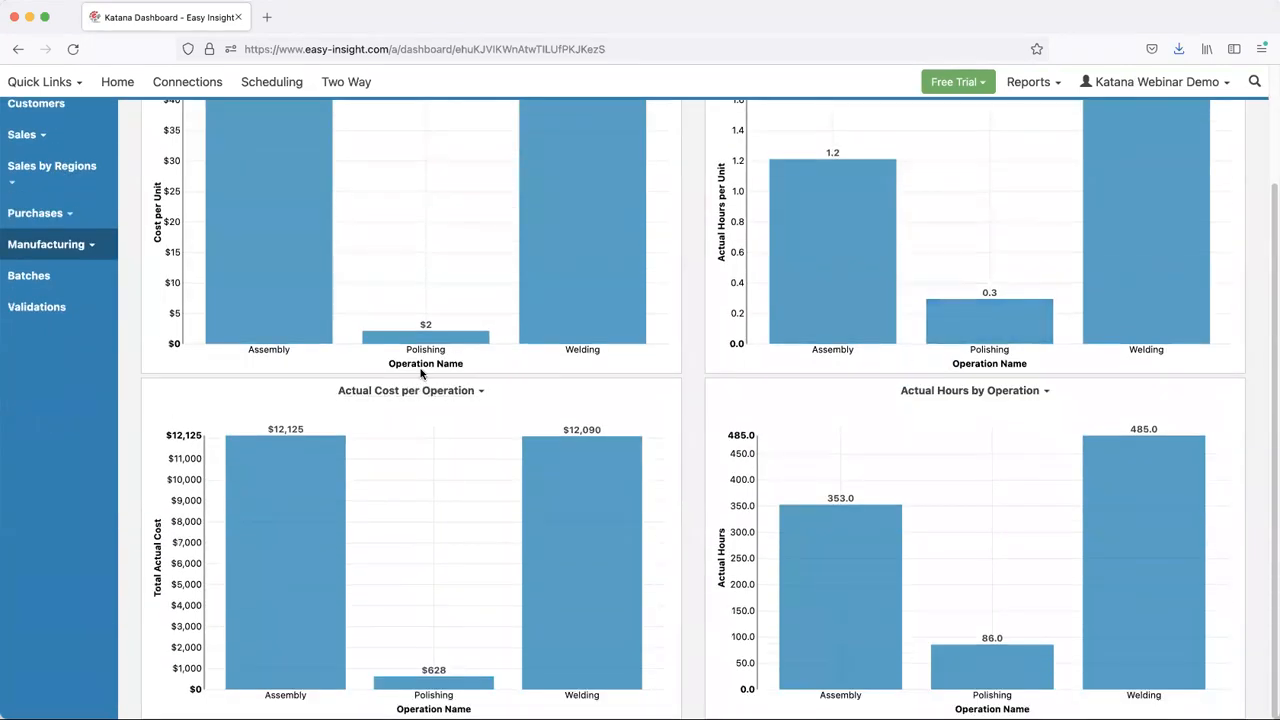
mouse_move(324, 471)
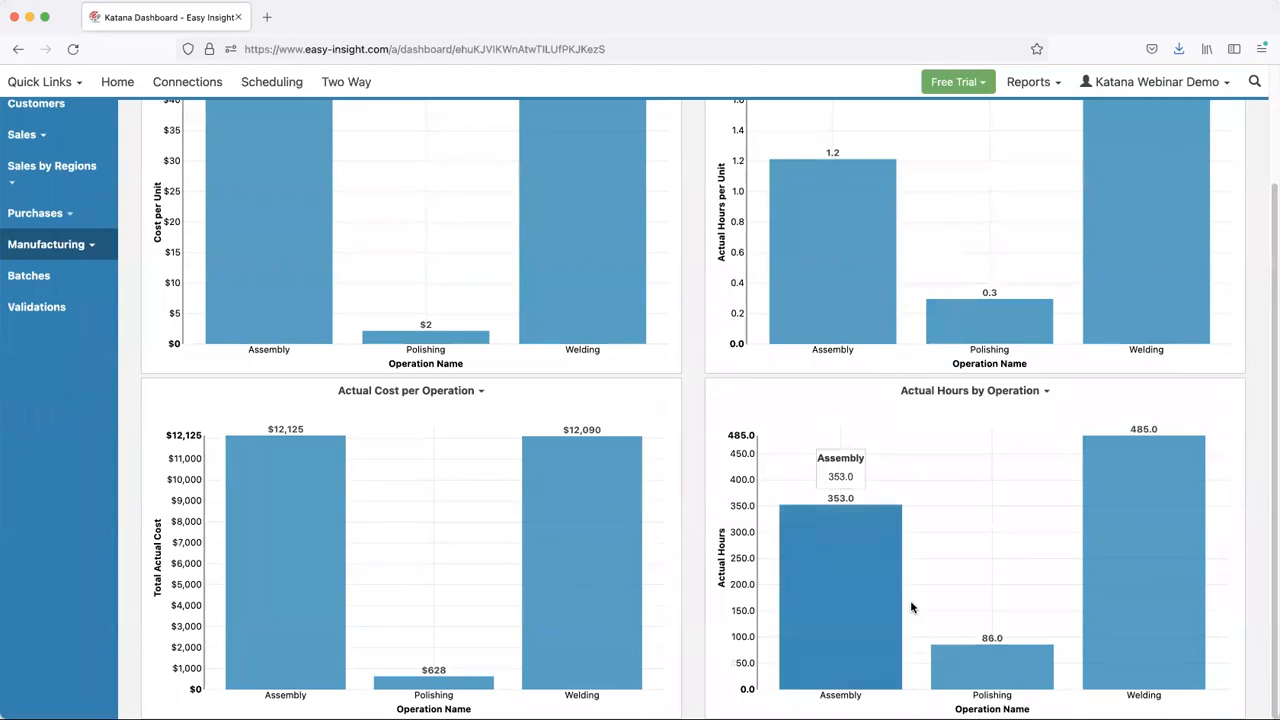
mouse_move(1007, 664)
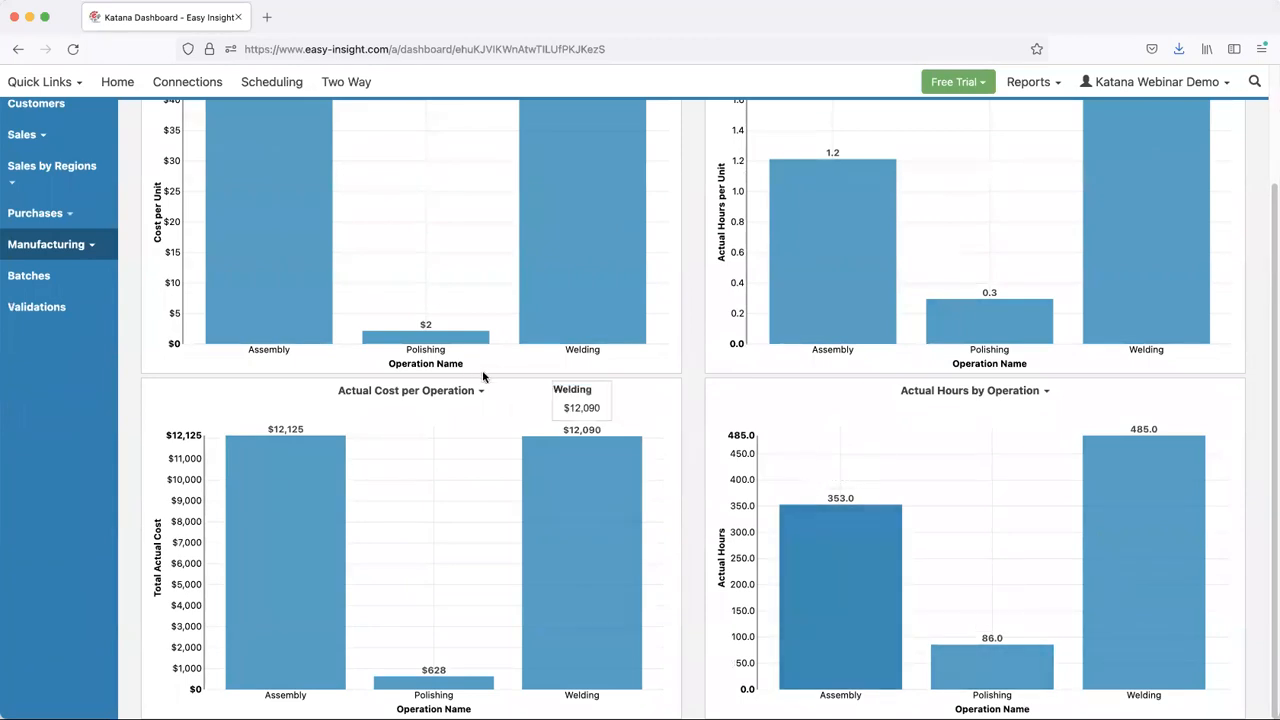
scroll(91, 367, "up", 3)
- Open the Open Orders by Status report and review order status, planned hours by deadline, the Manufacturing Hours Forecast and Open Manufacturing Orders
left_click(71, 388)
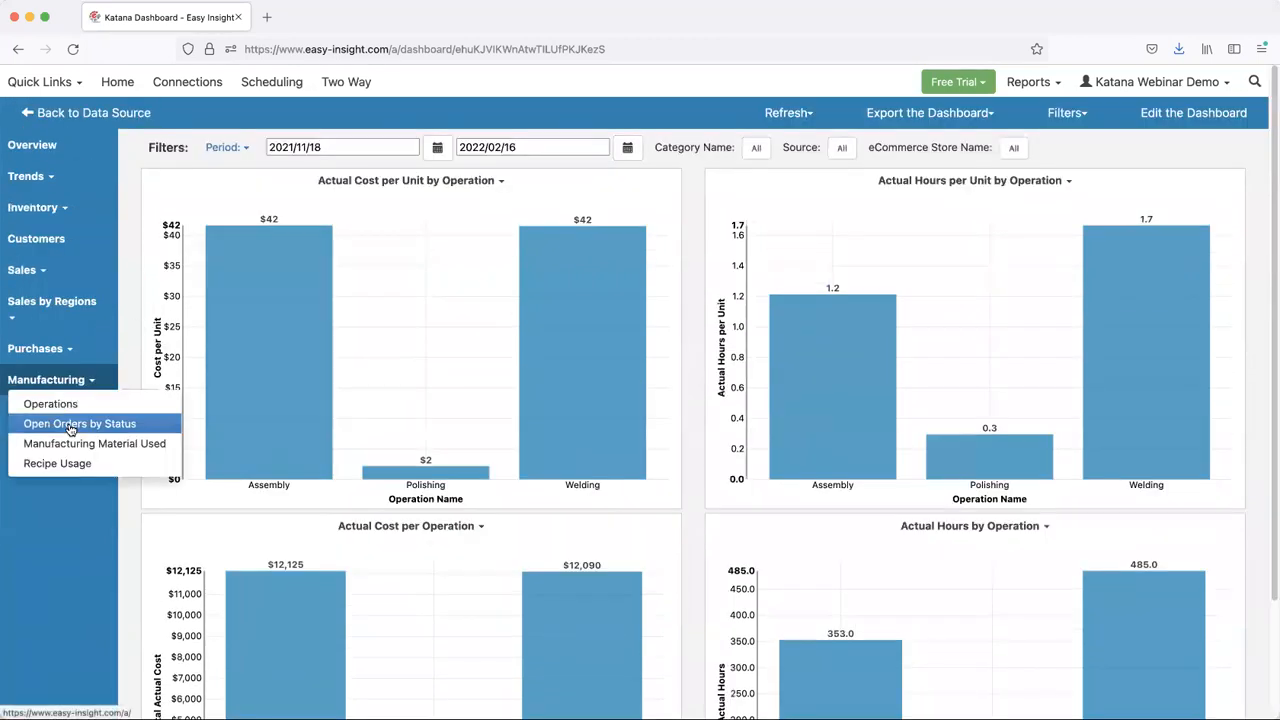
left_click(71, 425)
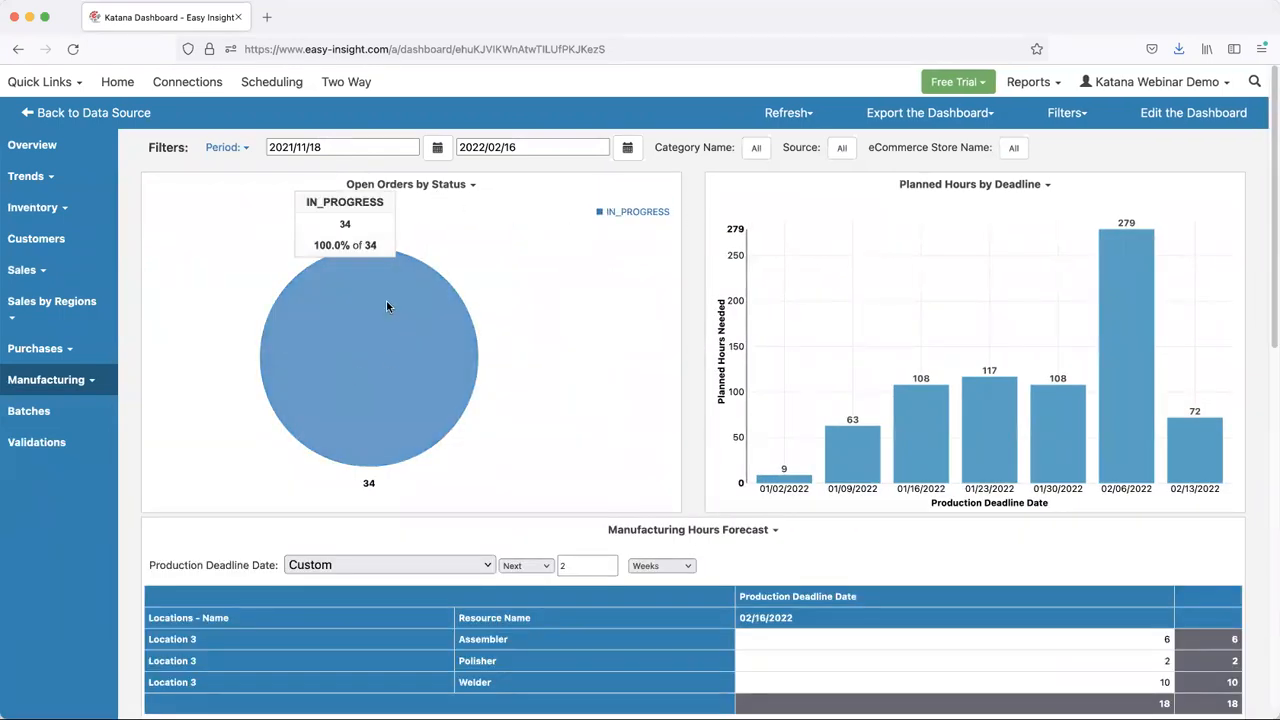
mouse_move(393, 338)
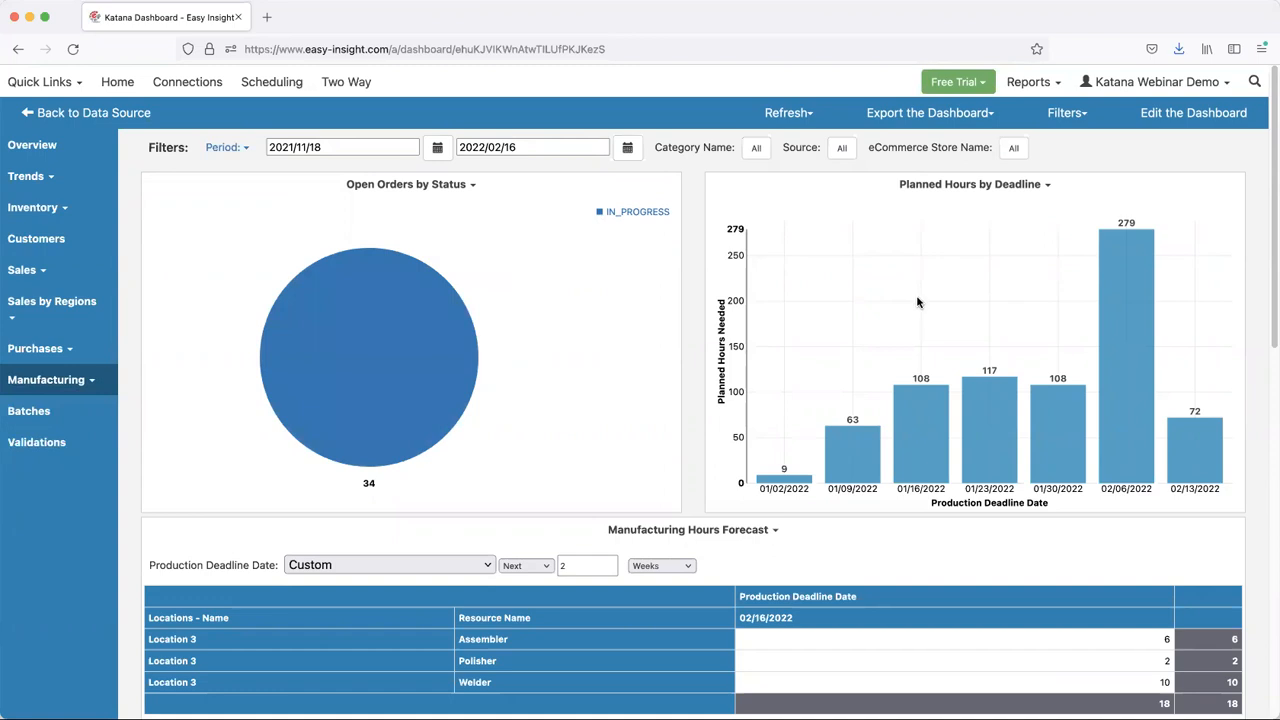
scroll(900, 340, "down", 5)
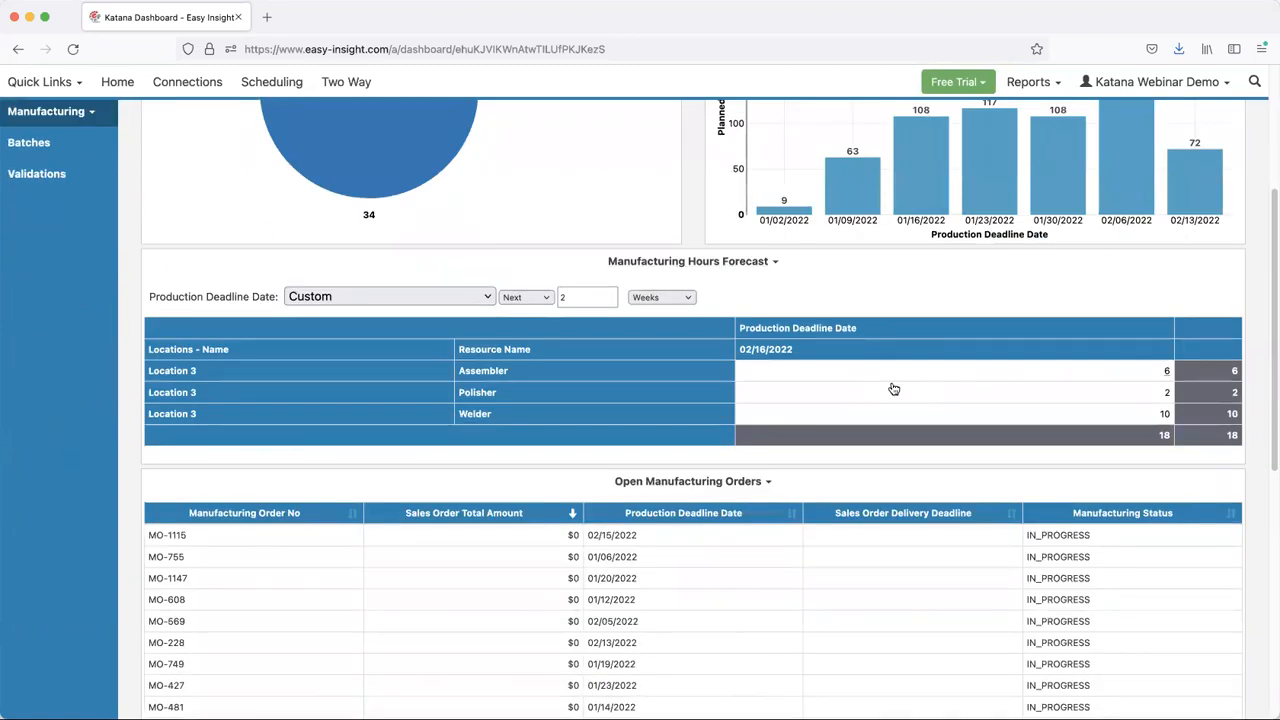
scroll(895, 389, "down", 1)
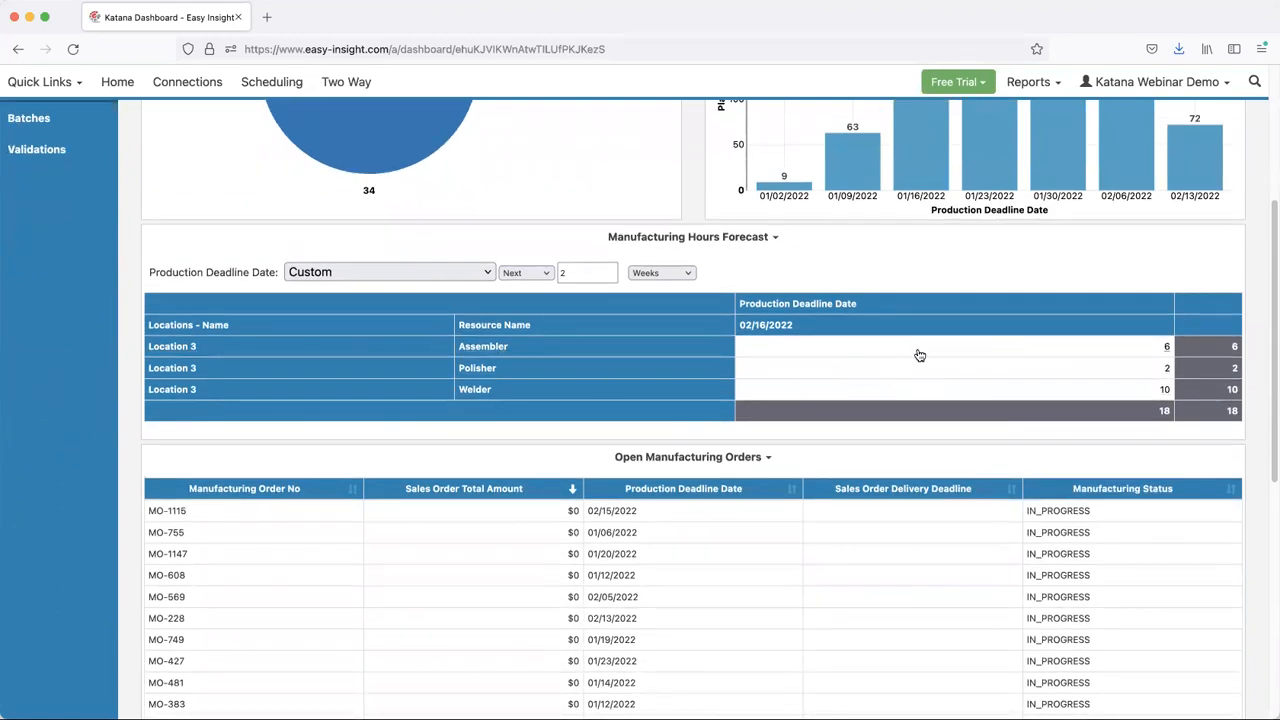
scroll(919, 355, "down", 5)
scroll(917, 354, "up", 5)
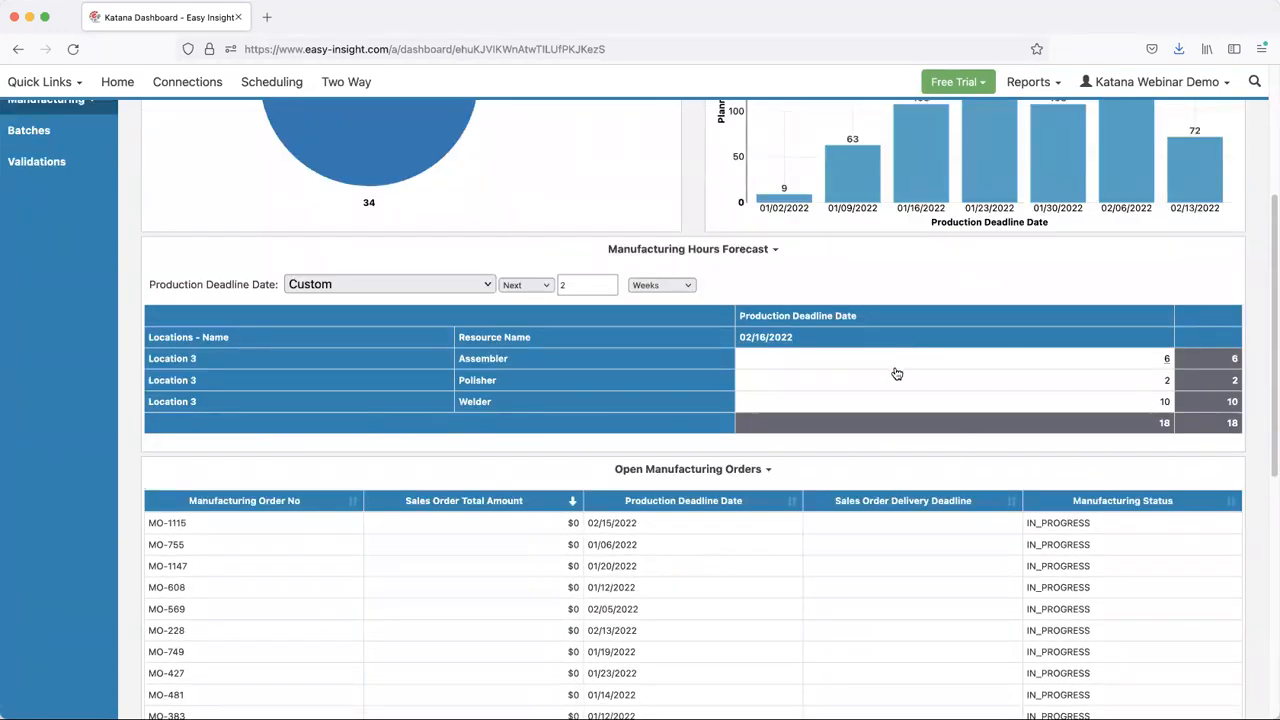
scroll(420, 315, "up", 1)
- Open the Manufacturing Material Used report to compare actual quantity, planned quantity and recipe cost per material
left_click(63, 386)
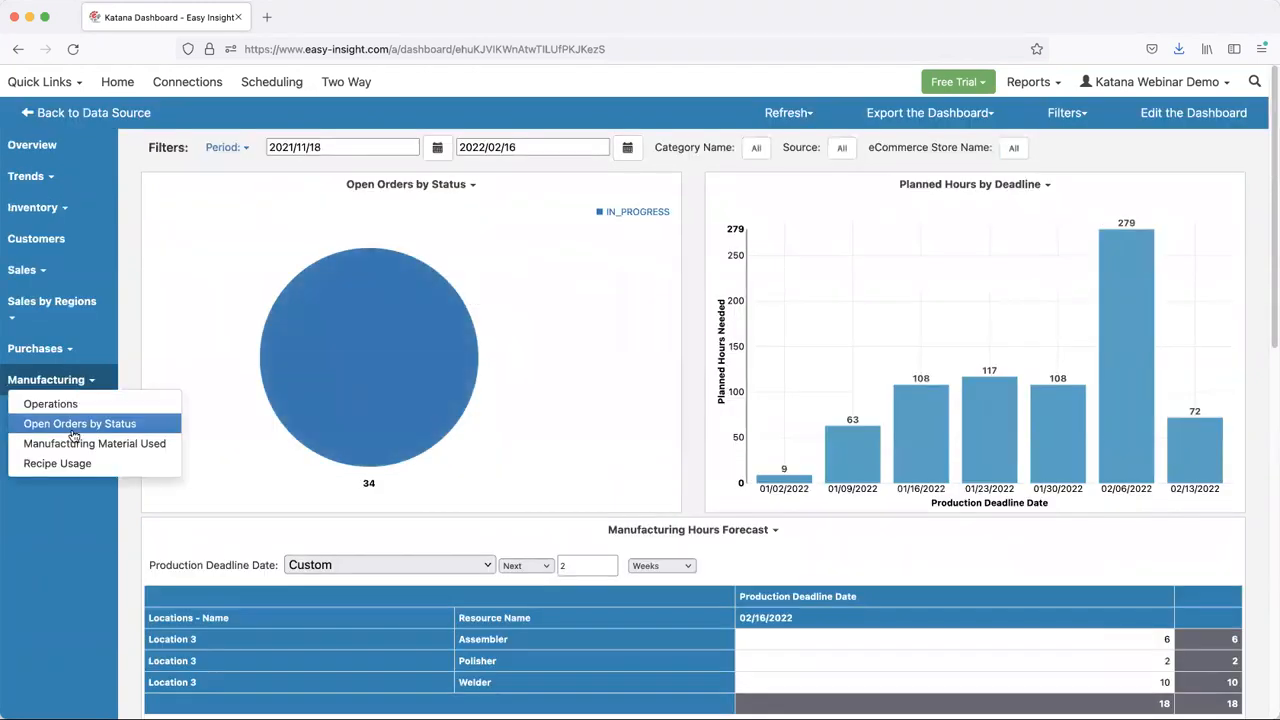
left_click(77, 444)
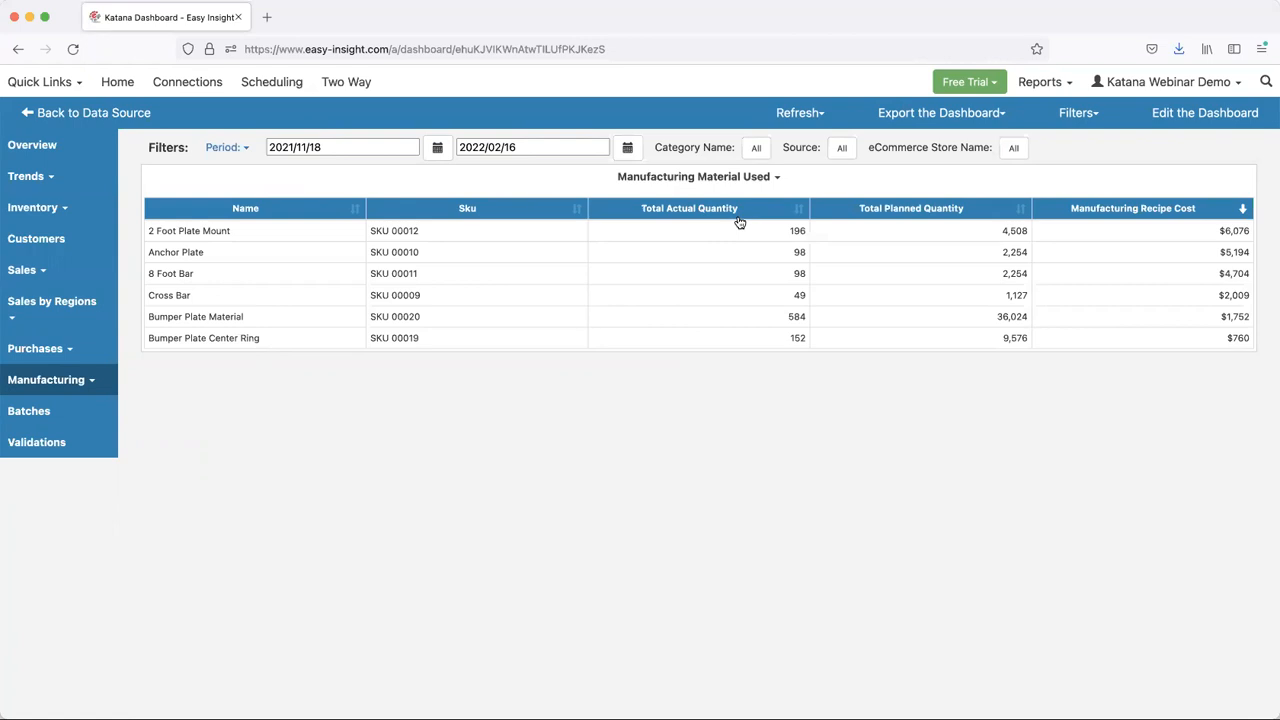
- Open the Recipe Usage report and filter Recipe Ingredient Variant Sku to only SKU 00010
left_click(48, 380)
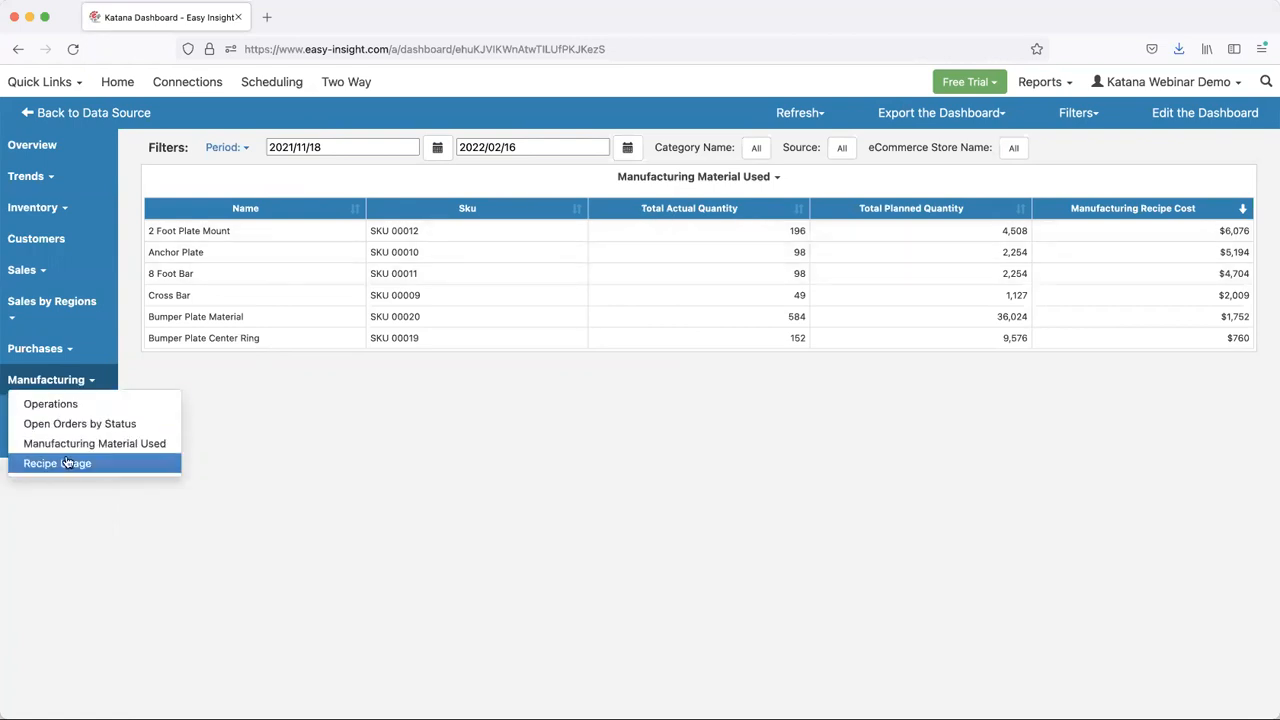
left_click(66, 463)
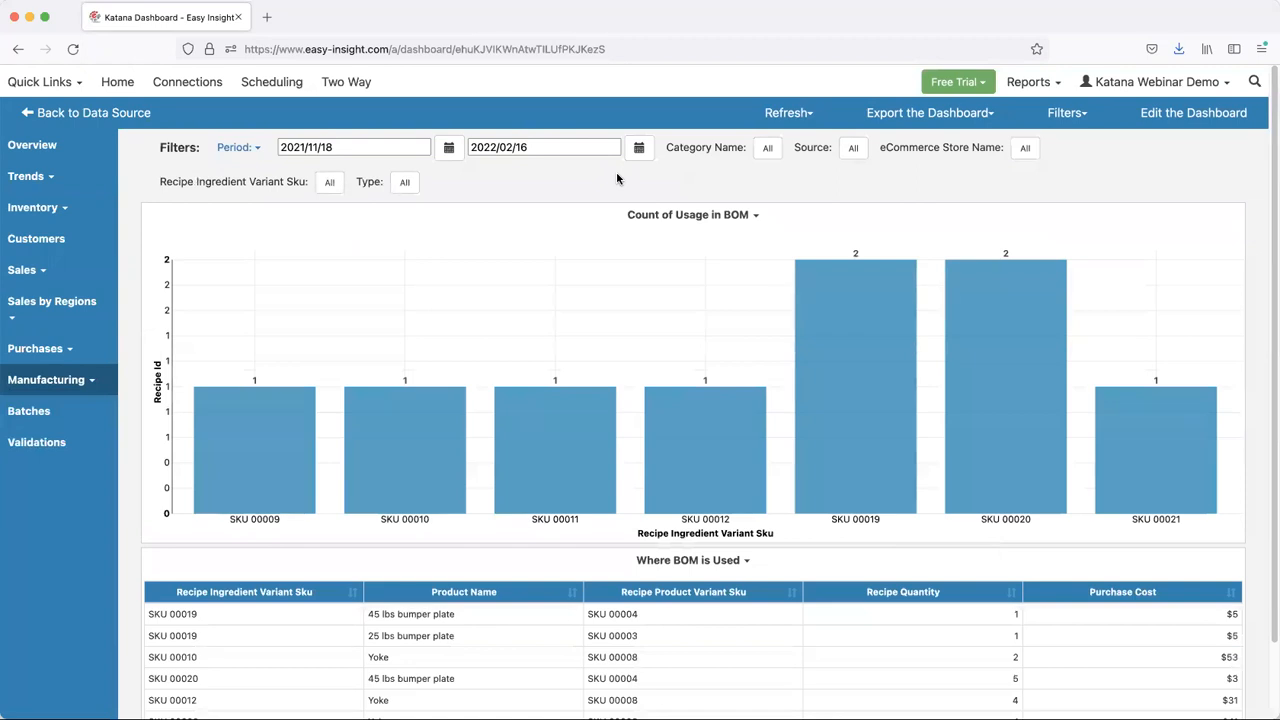
left_click(329, 182)
left_click(449, 148)
left_click(461, 207)
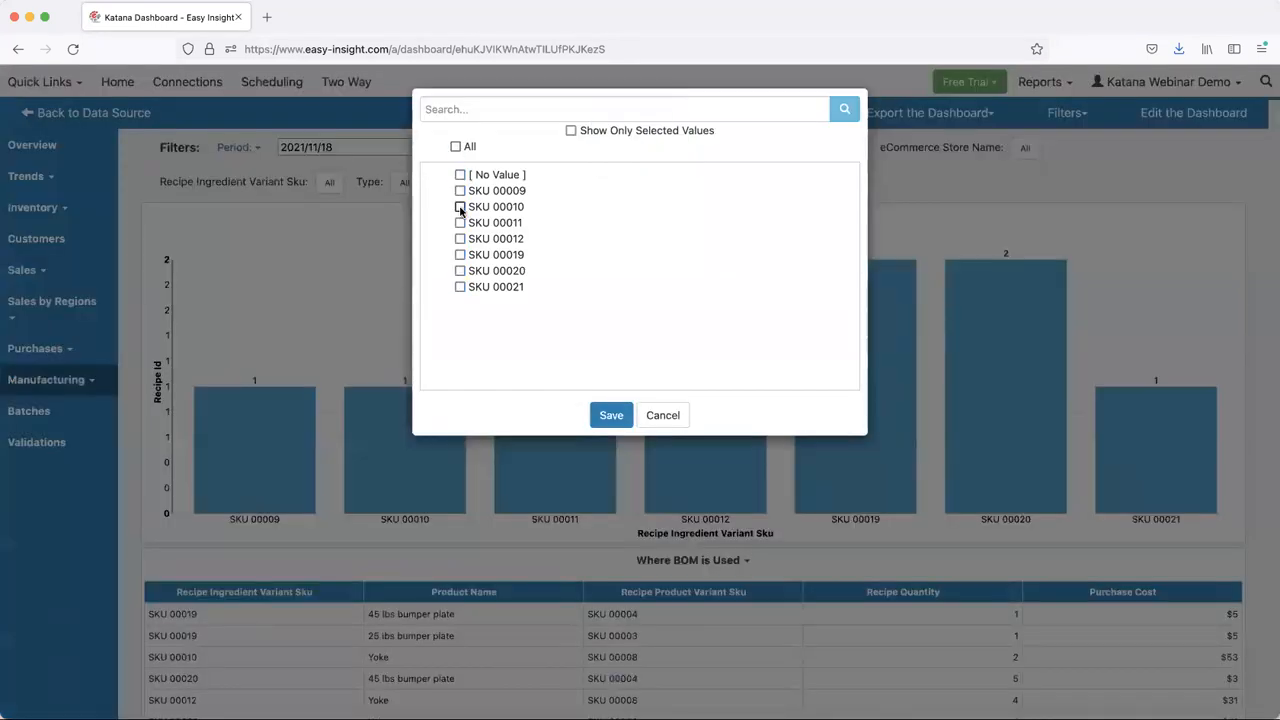
left_click(611, 414)
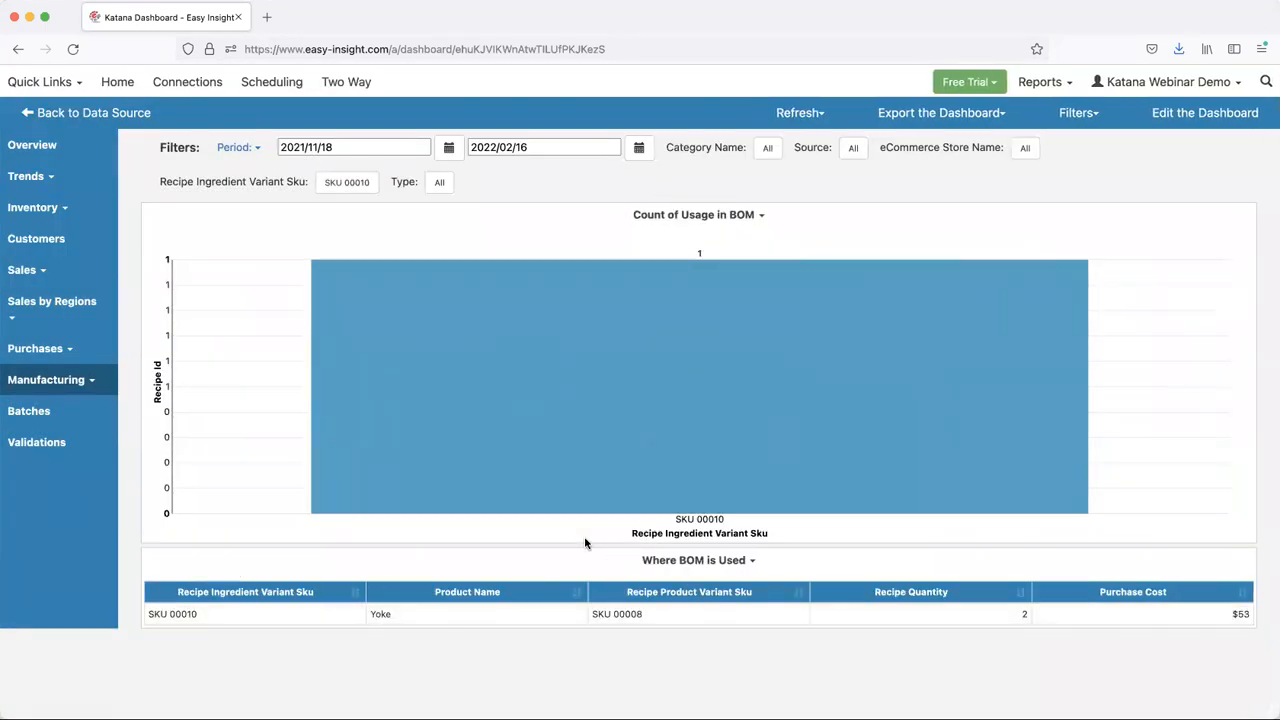
- Open the Batches report and examine the expiring value by batch expiration range
left_click(28, 415)
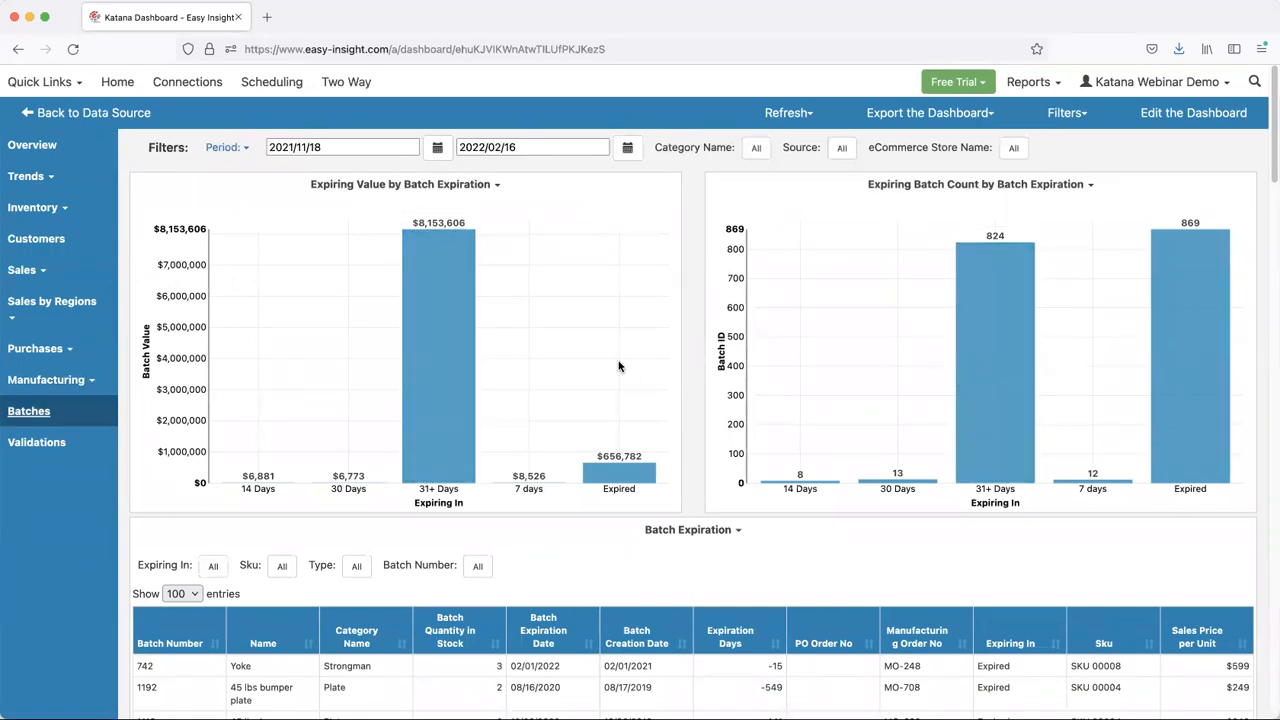
mouse_move(415, 339)
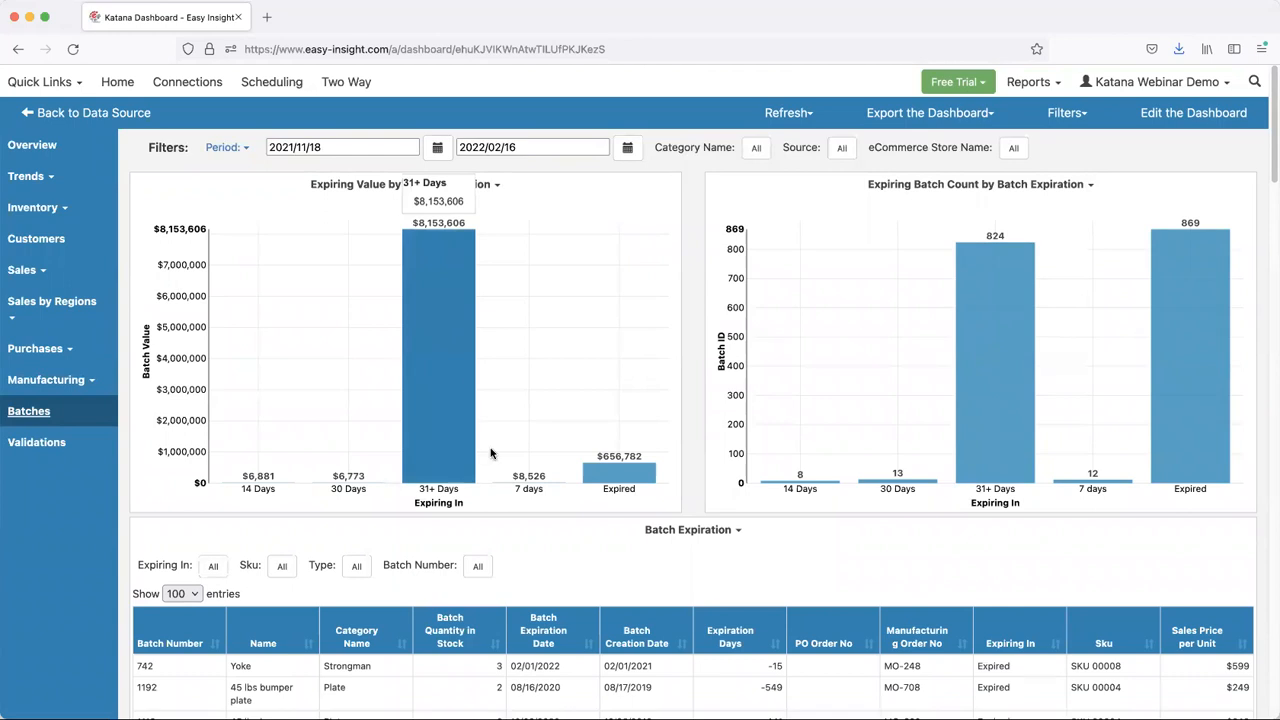
mouse_move(362, 487)
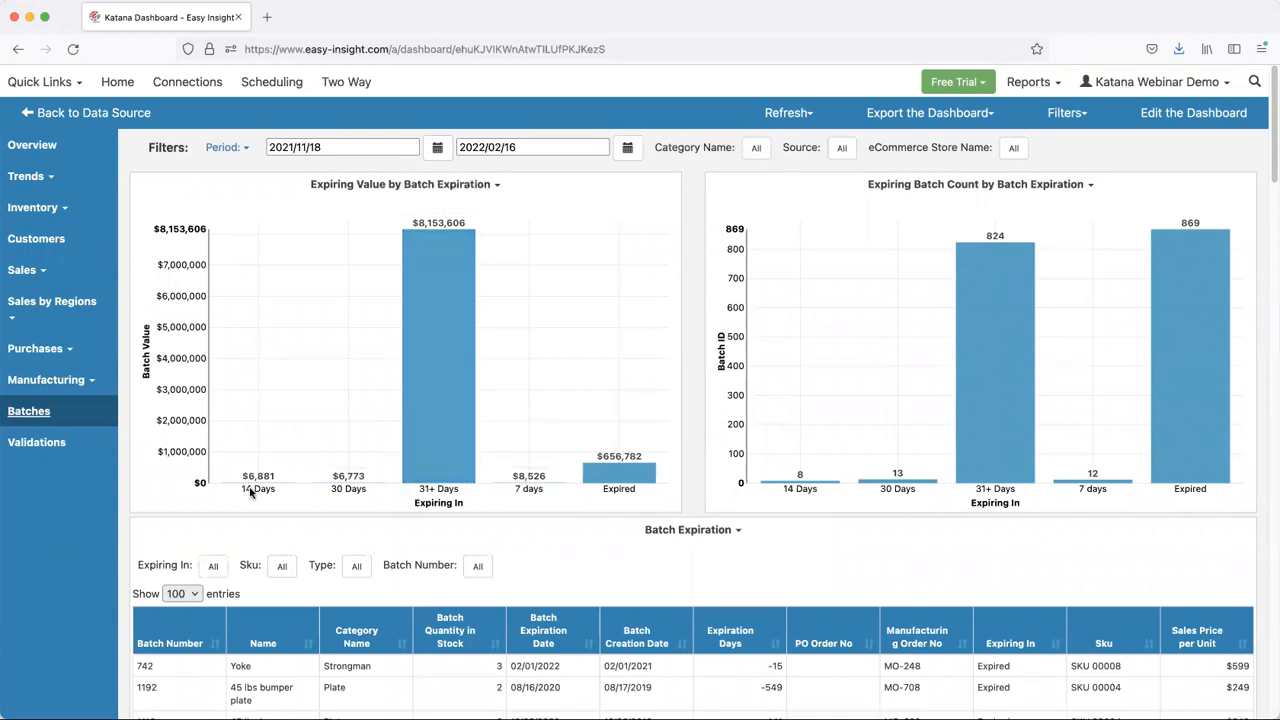
- Open and close the details of batches expiring in 7 days, and review the Batch Expiration table below the charts
left_click(516, 484)
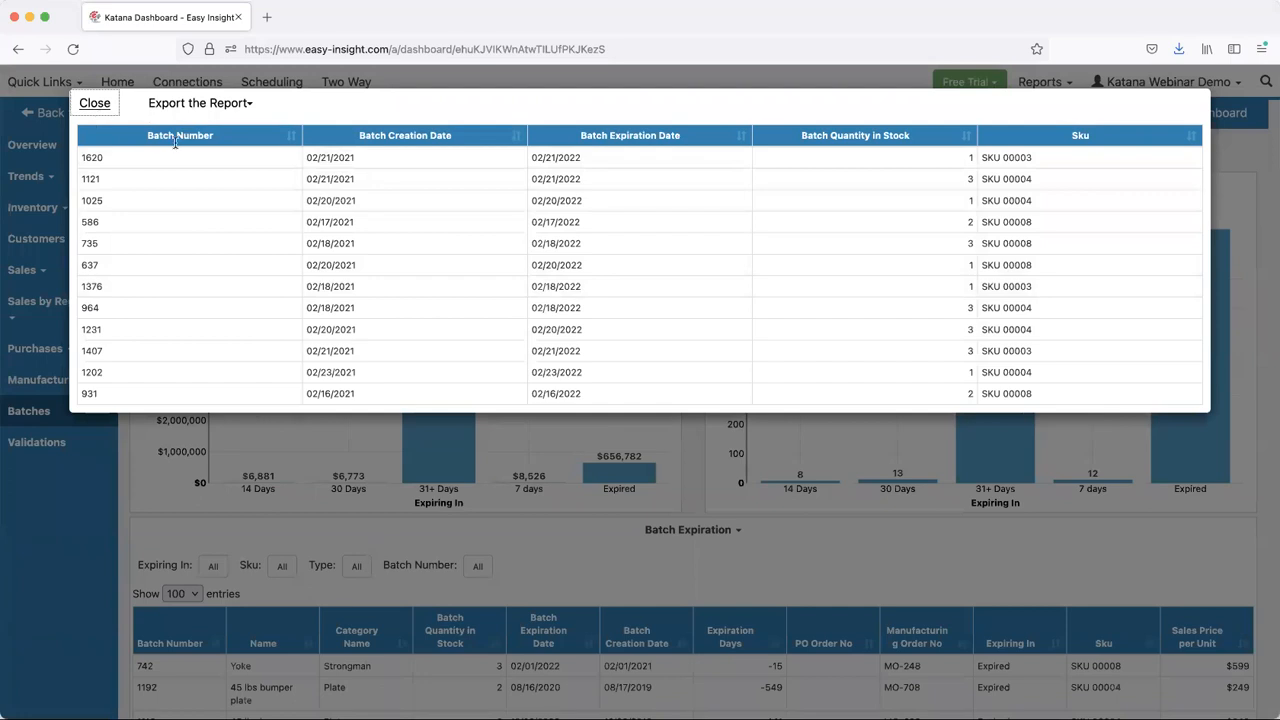
left_click(97, 112)
scroll(689, 366, "down", 5)
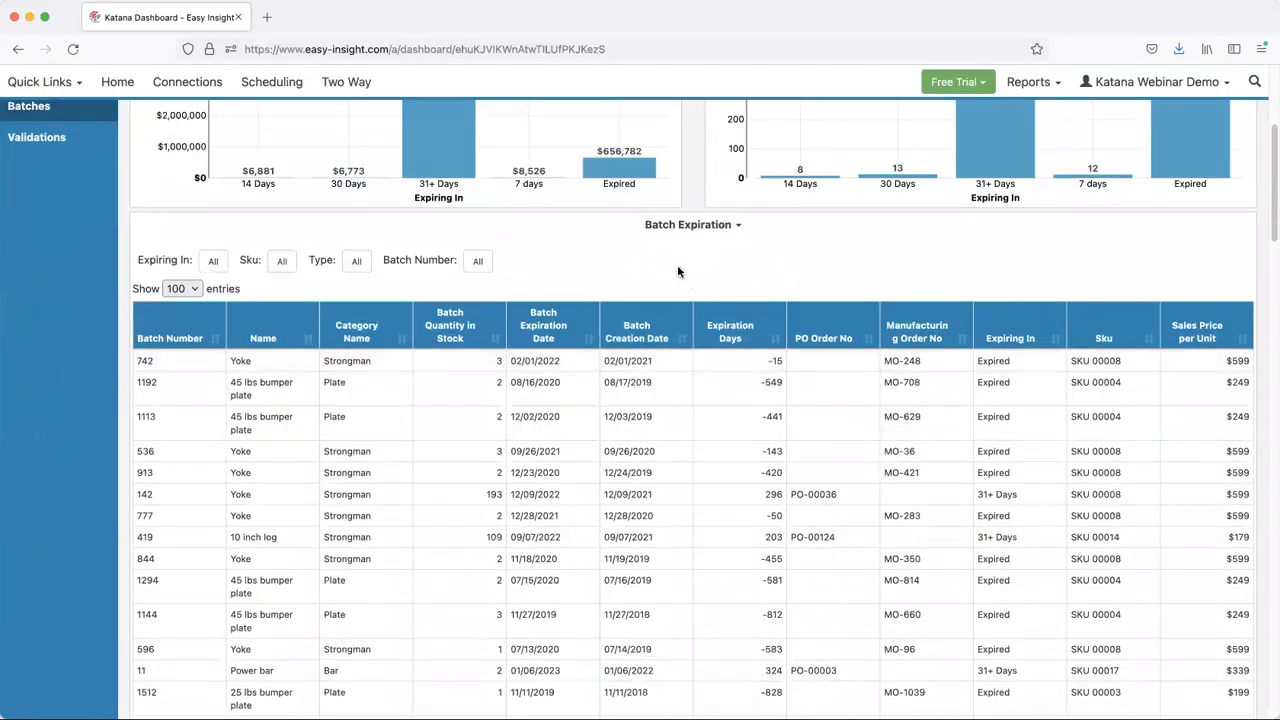
scroll(678, 271, "up", 5)
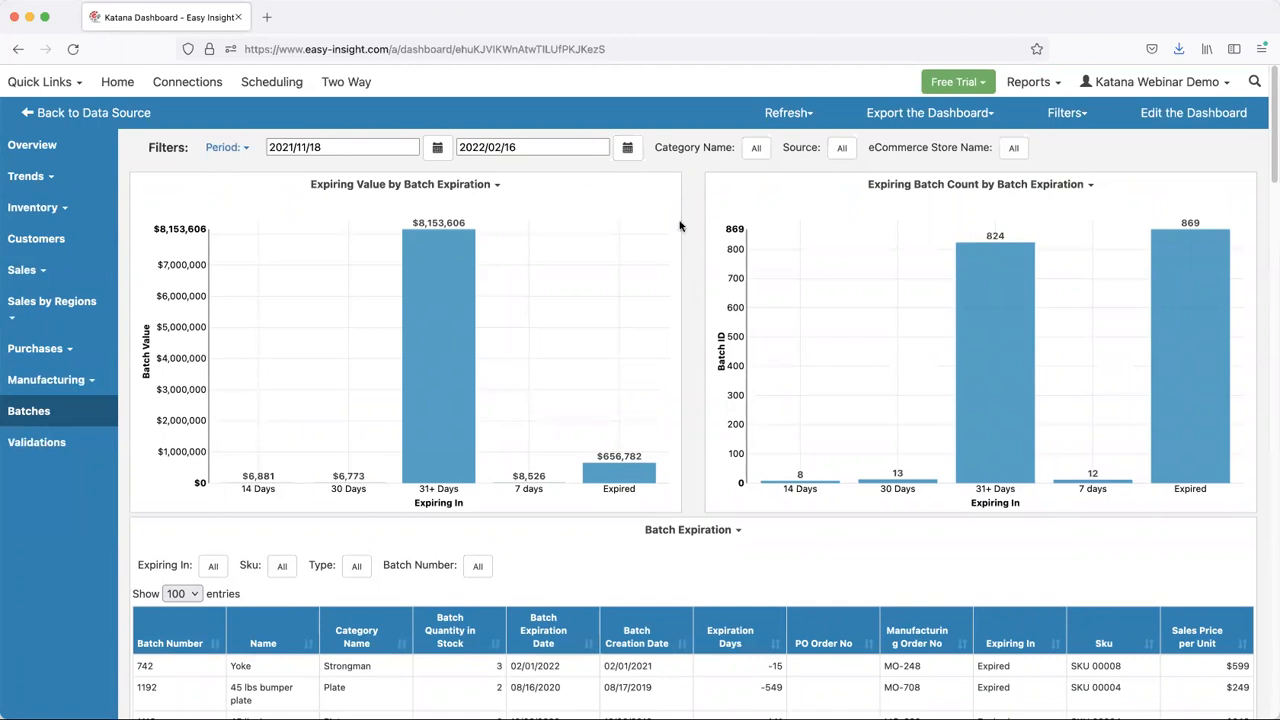
- Return to the Katana data source from the dashboard and create a new report
left_click(88, 116)
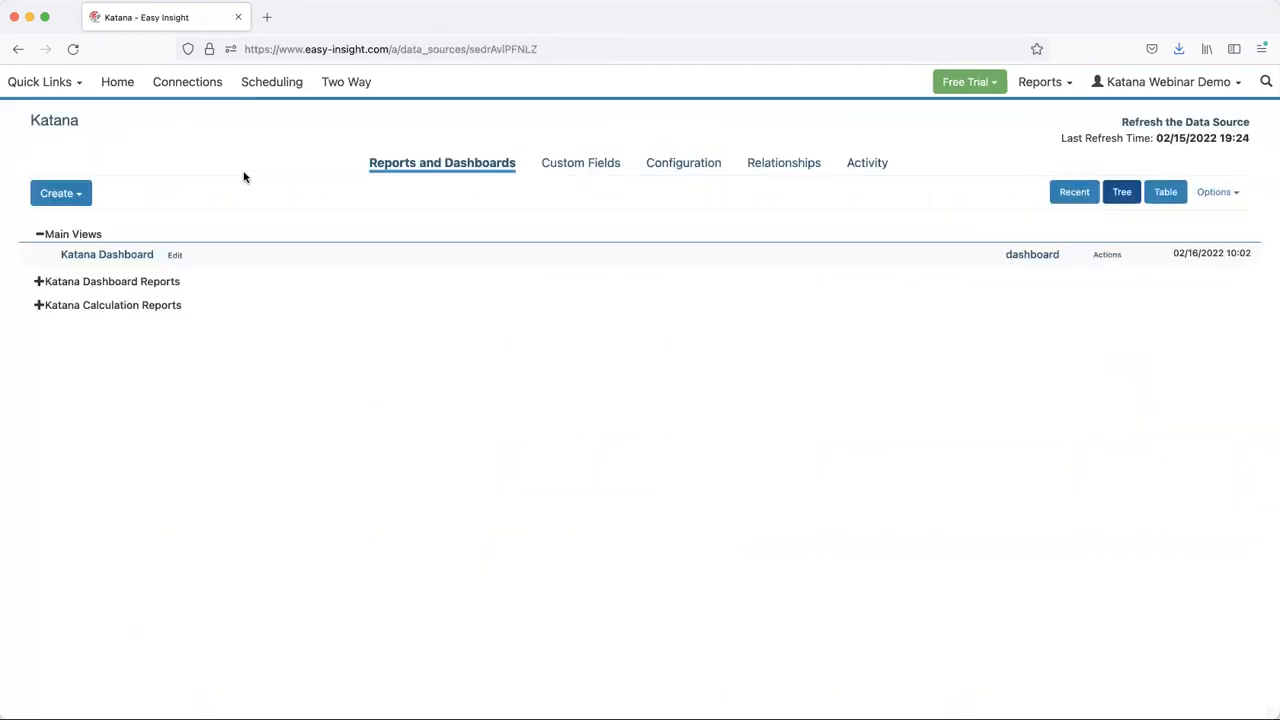
left_click(61, 196)
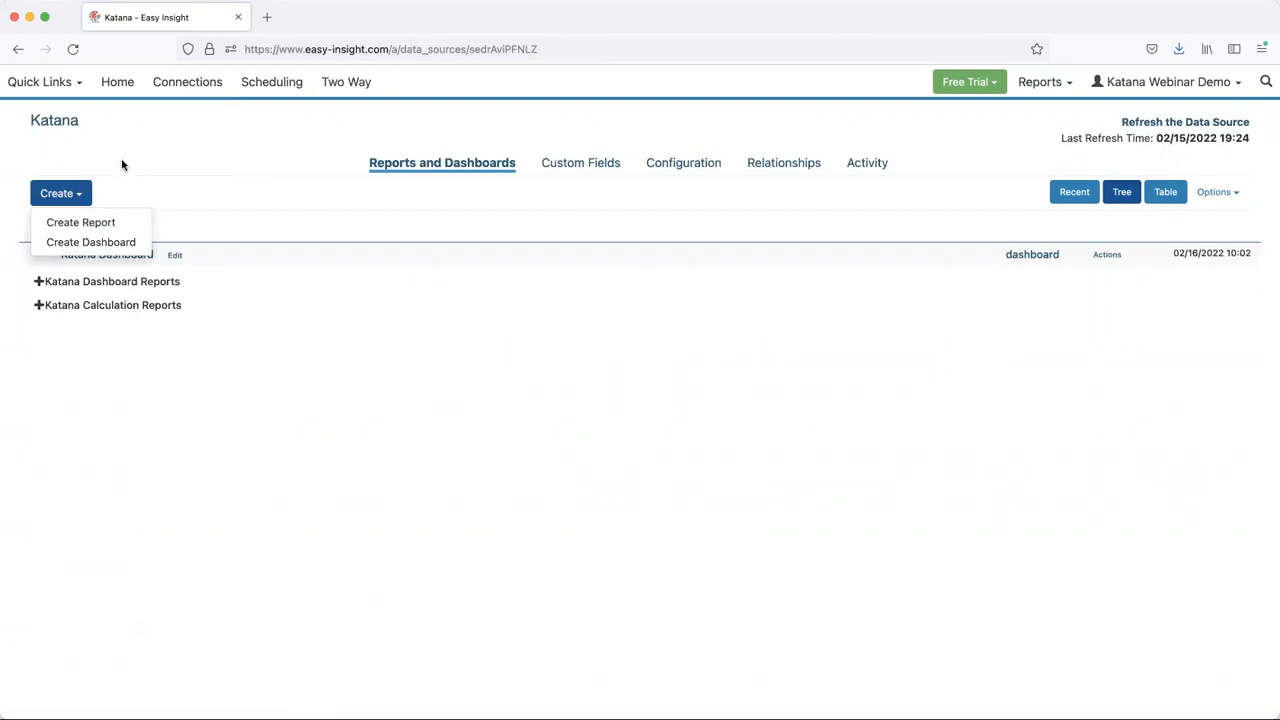
left_click(83, 222)
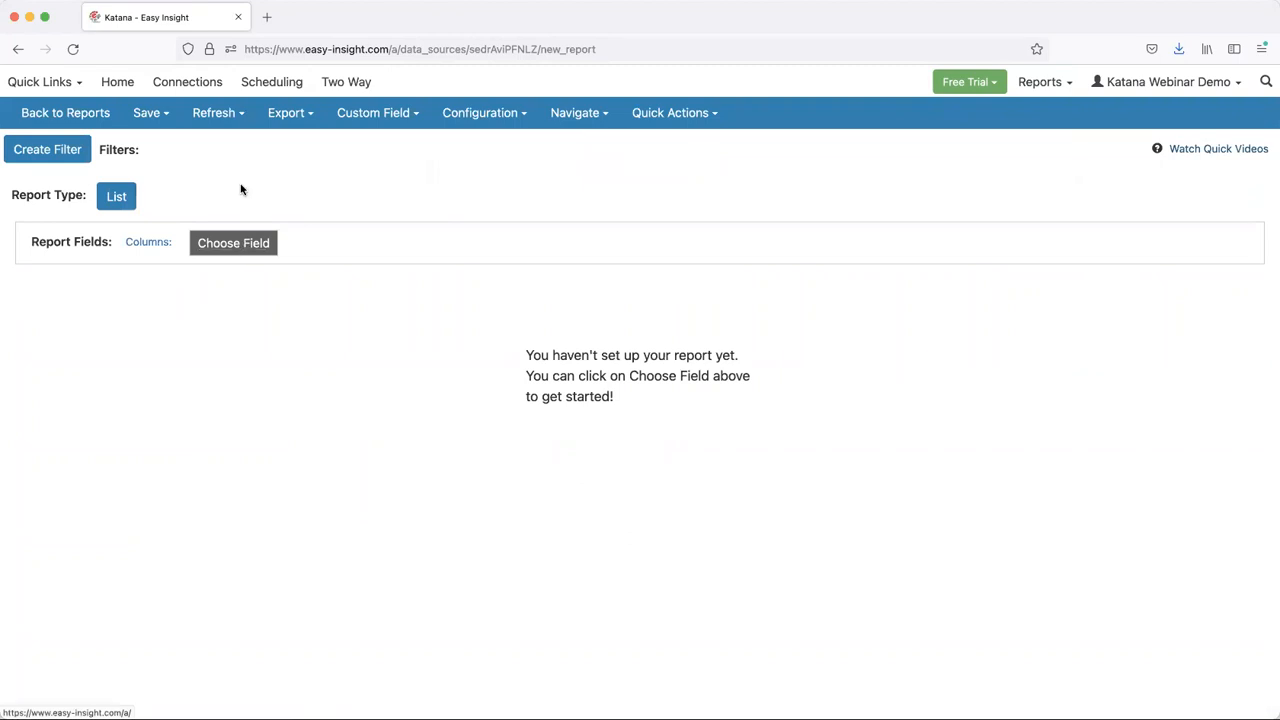
- Open the field chooser for the report columns and examine the fields available in the SalesOrders group
left_click(249, 251)
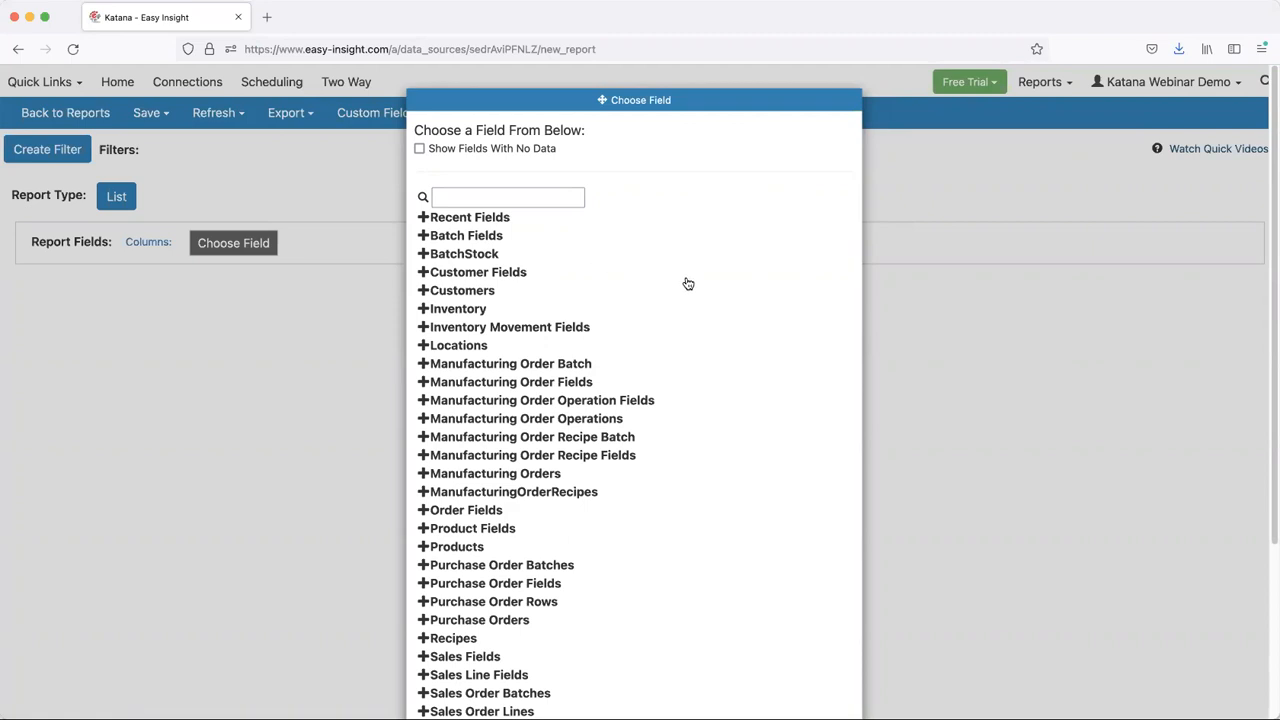
scroll(688, 284, "down", 5)
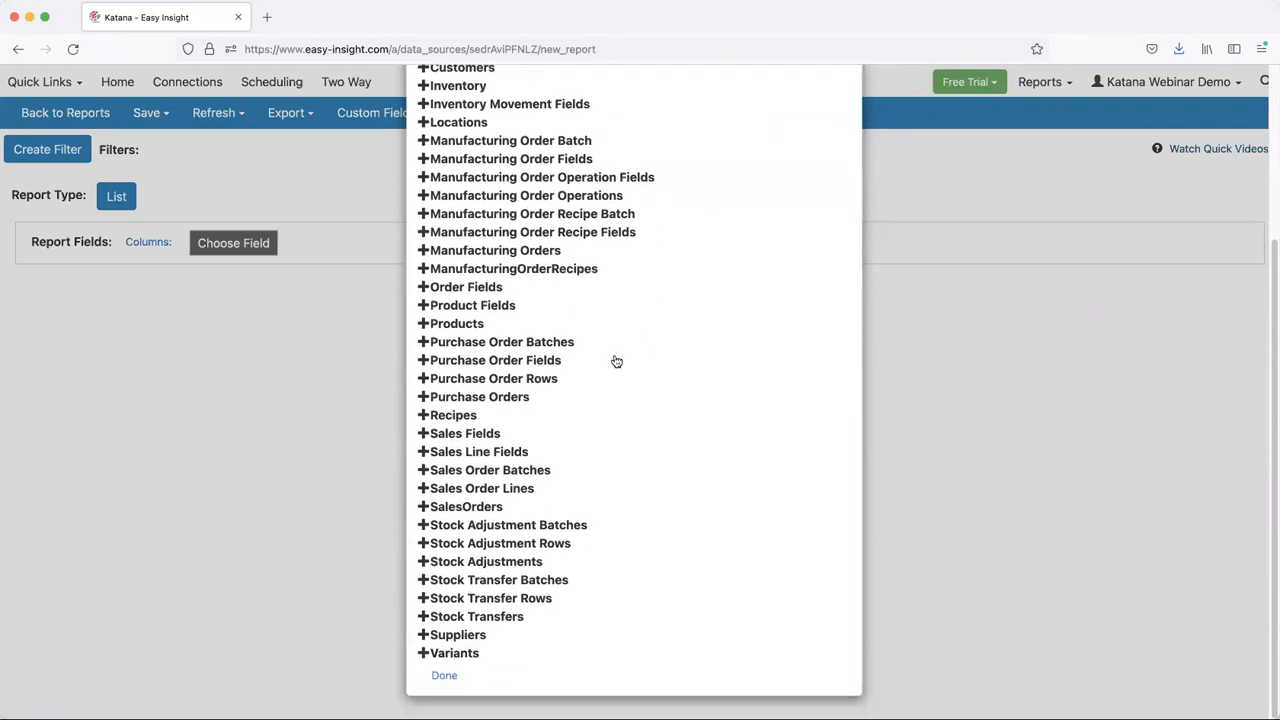
left_click(491, 511)
scroll(641, 500, "down", 10)
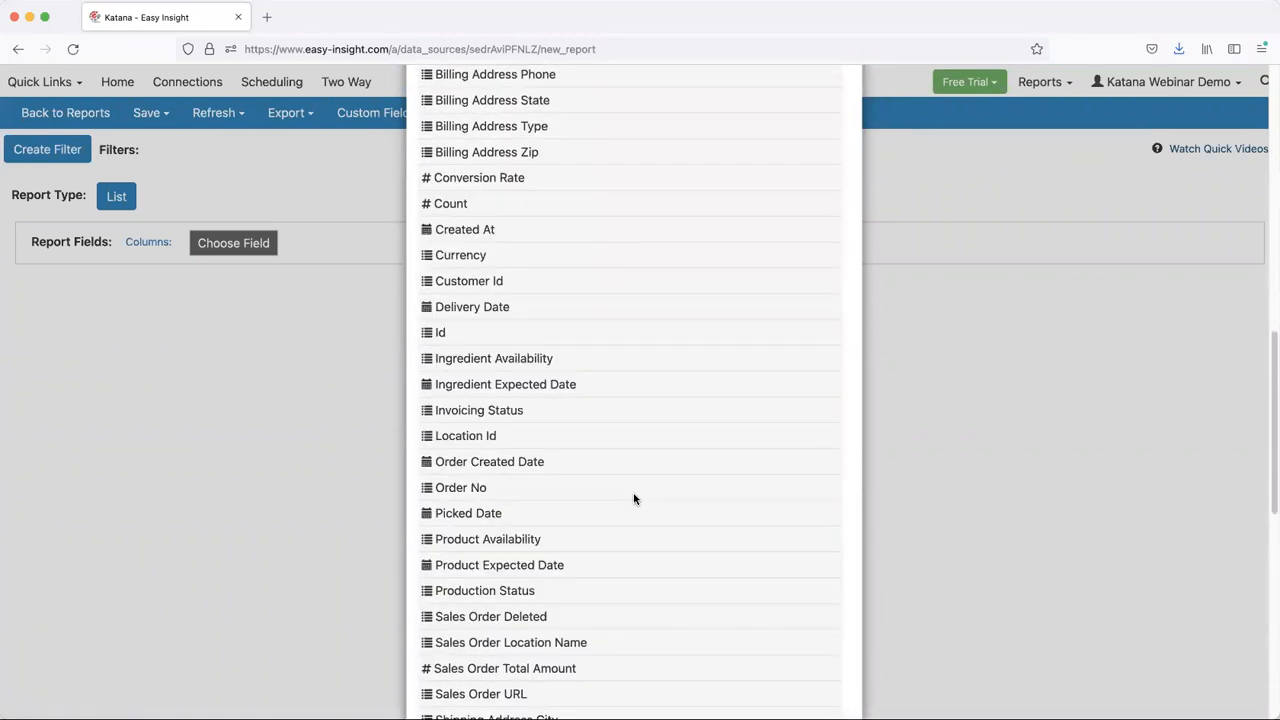
scroll(636, 499, "down", 7)
scroll(632, 498, "up", 12)
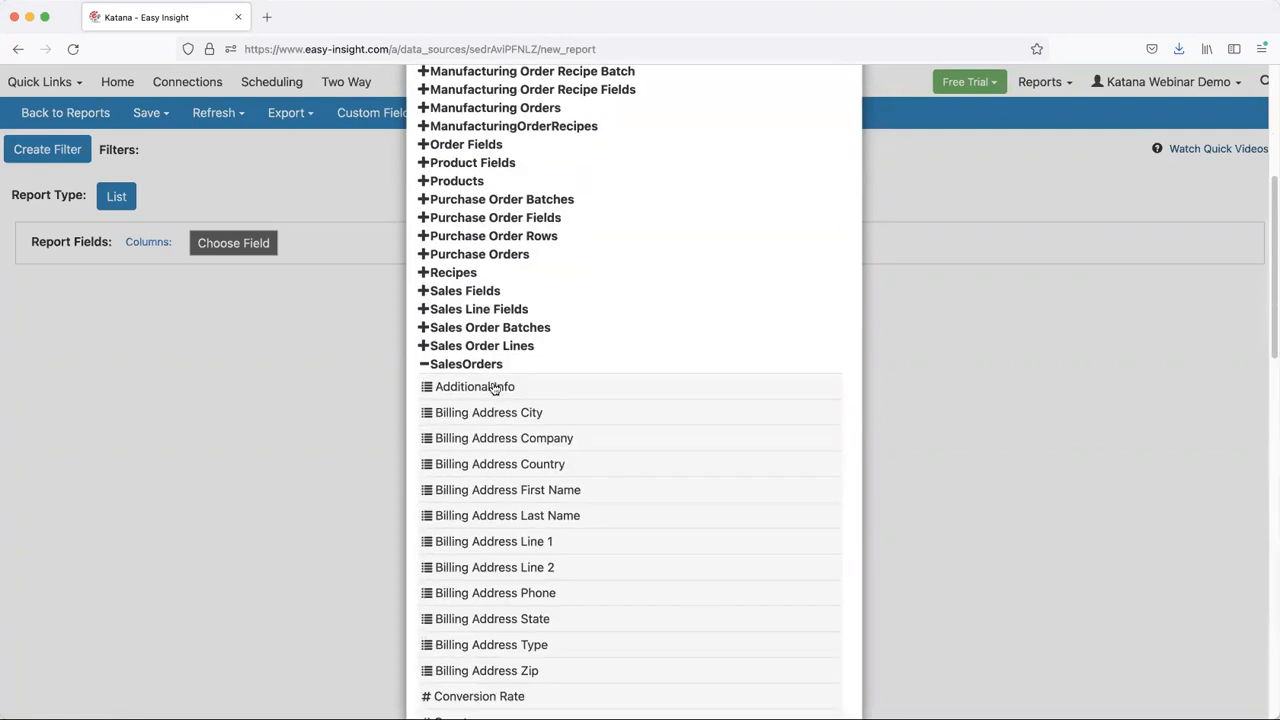
scroll(488, 380, "down", 12)
scroll(484, 384, "up", 8)
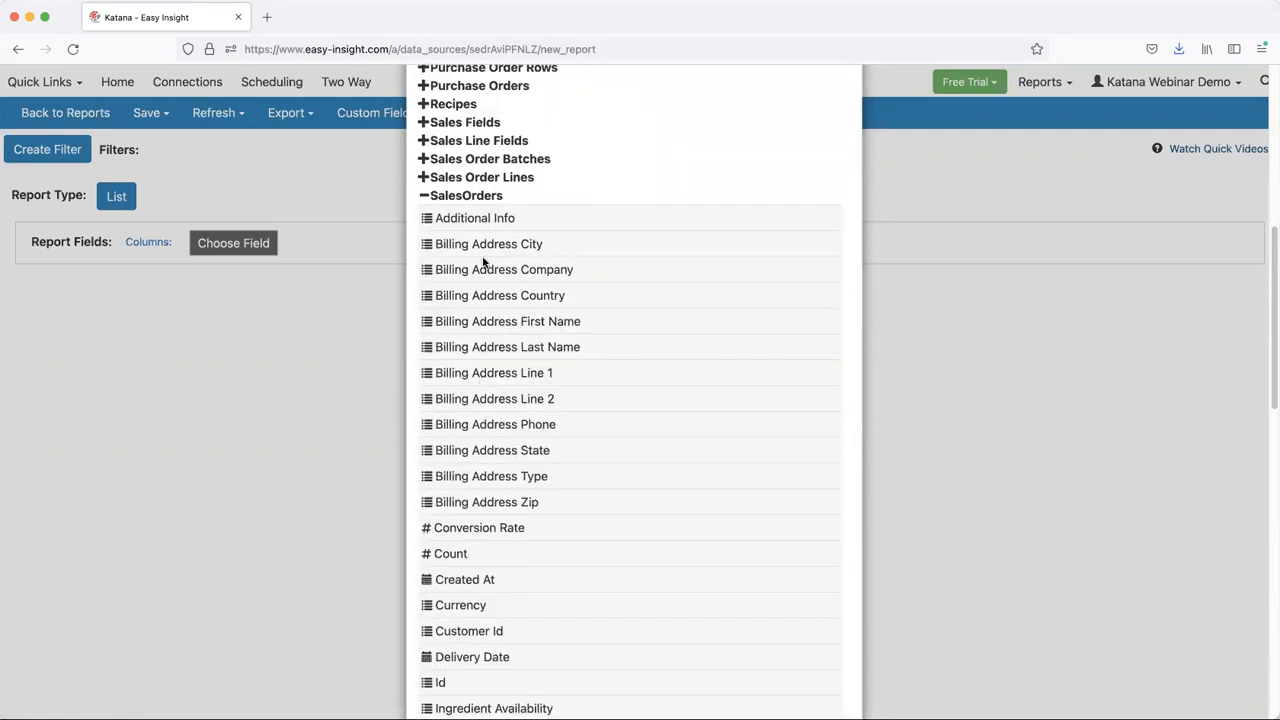
left_click(490, 196)
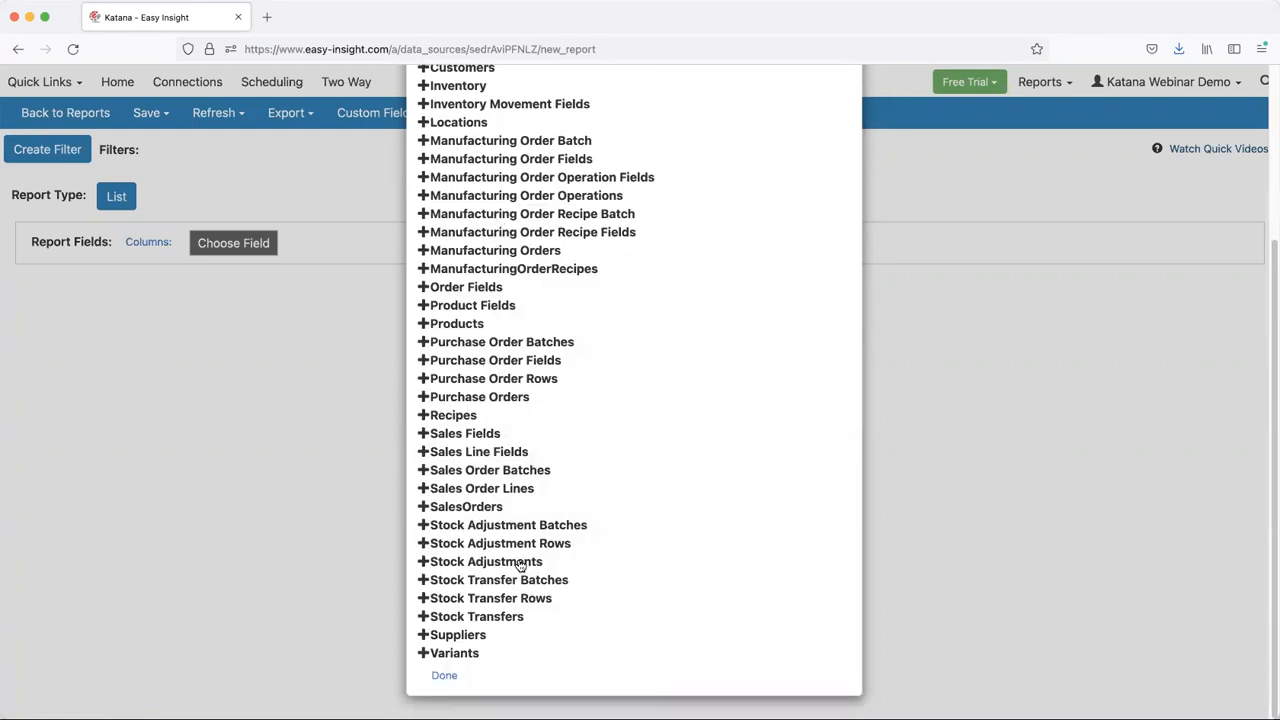
- Add the Line Total in Base Currency field from Sales Order Lines to the report columns
left_click(508, 489)
scroll(571, 534, "down", 5)
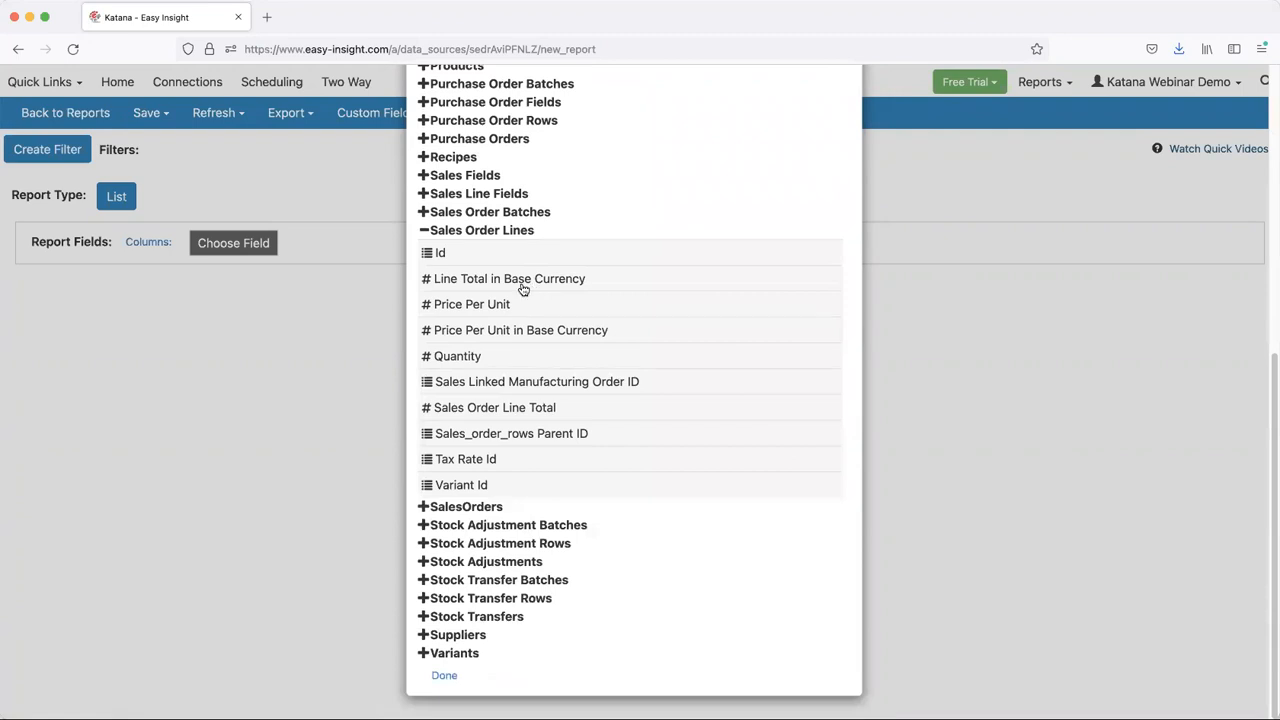
left_click(530, 288)
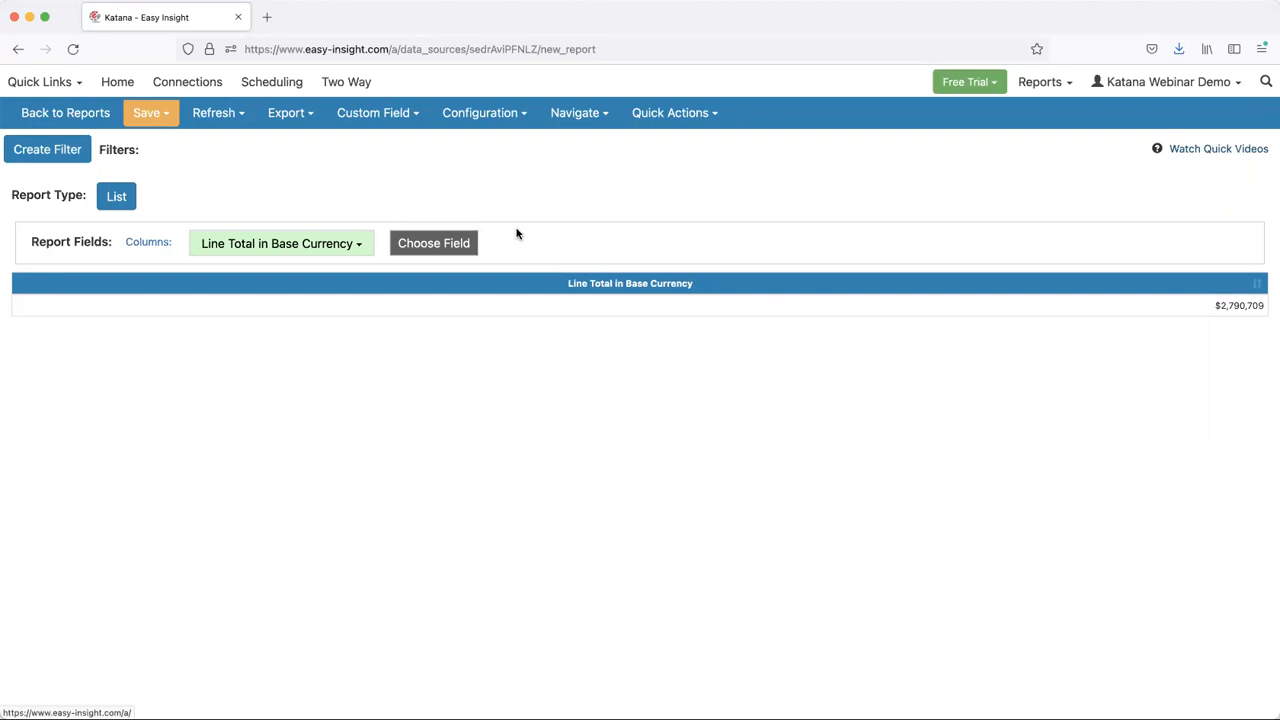
- Add the Category Name field from the Products group to the report columns
left_click(430, 246)
scroll(479, 370, "down", 3)
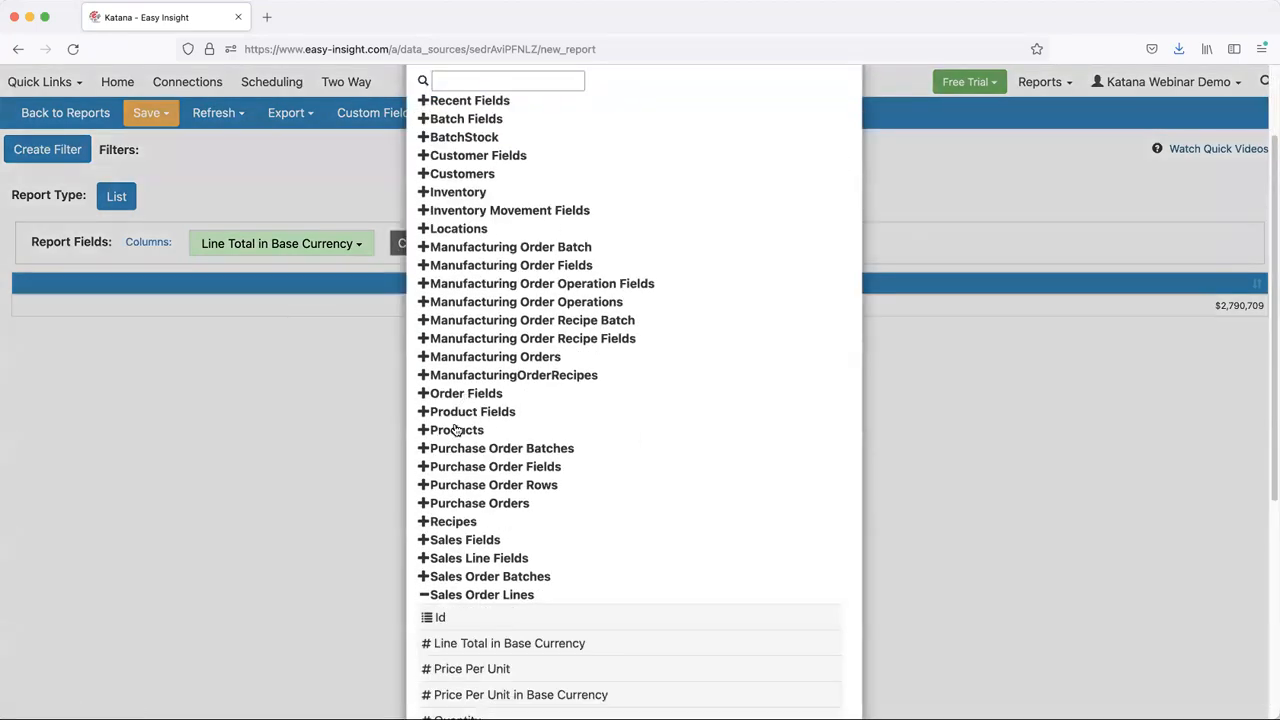
left_click(458, 431)
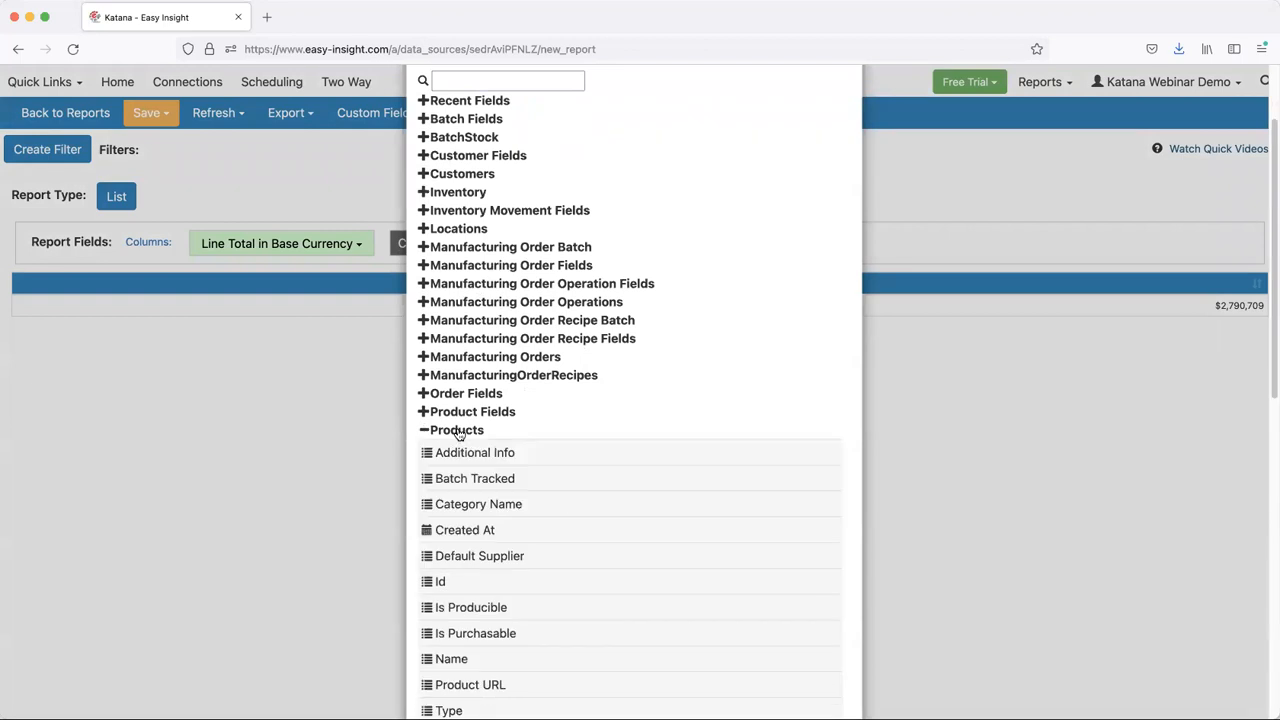
left_click(476, 505)
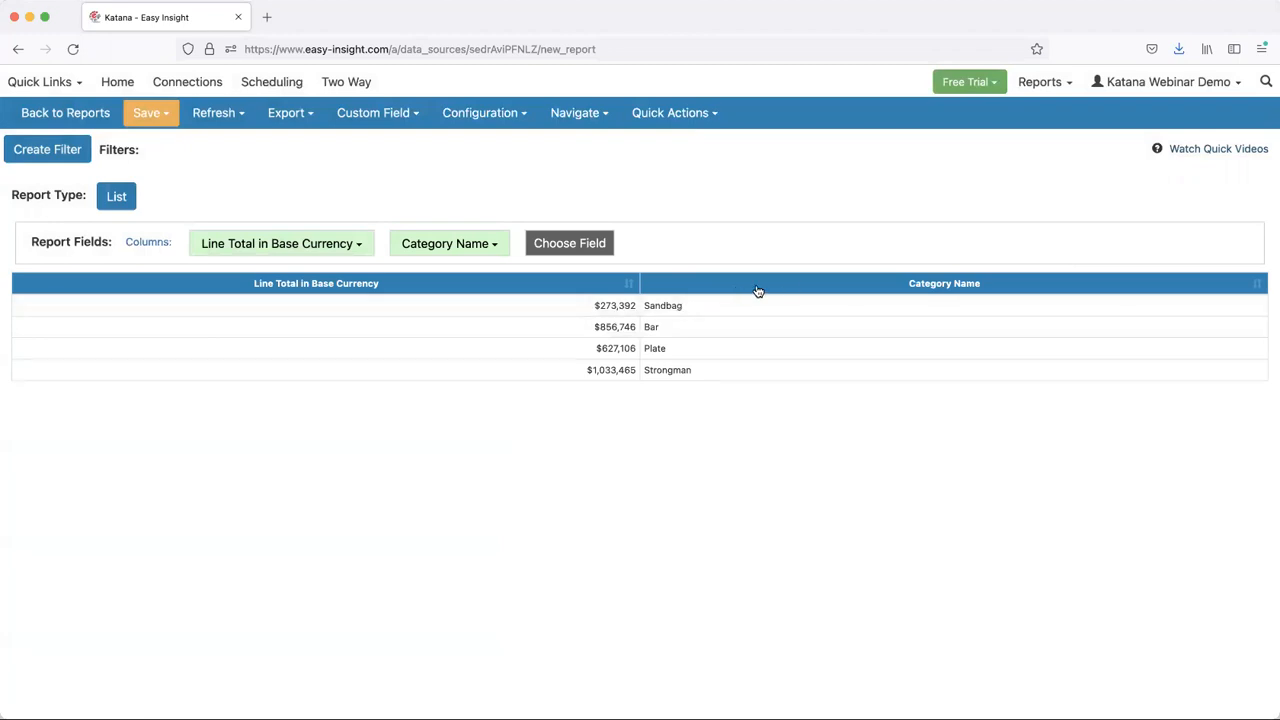
- Move the Category Name column before Line Total in Base Currency and sort the list by line total in descending order
left_click_drag(800, 289, 130, 288)
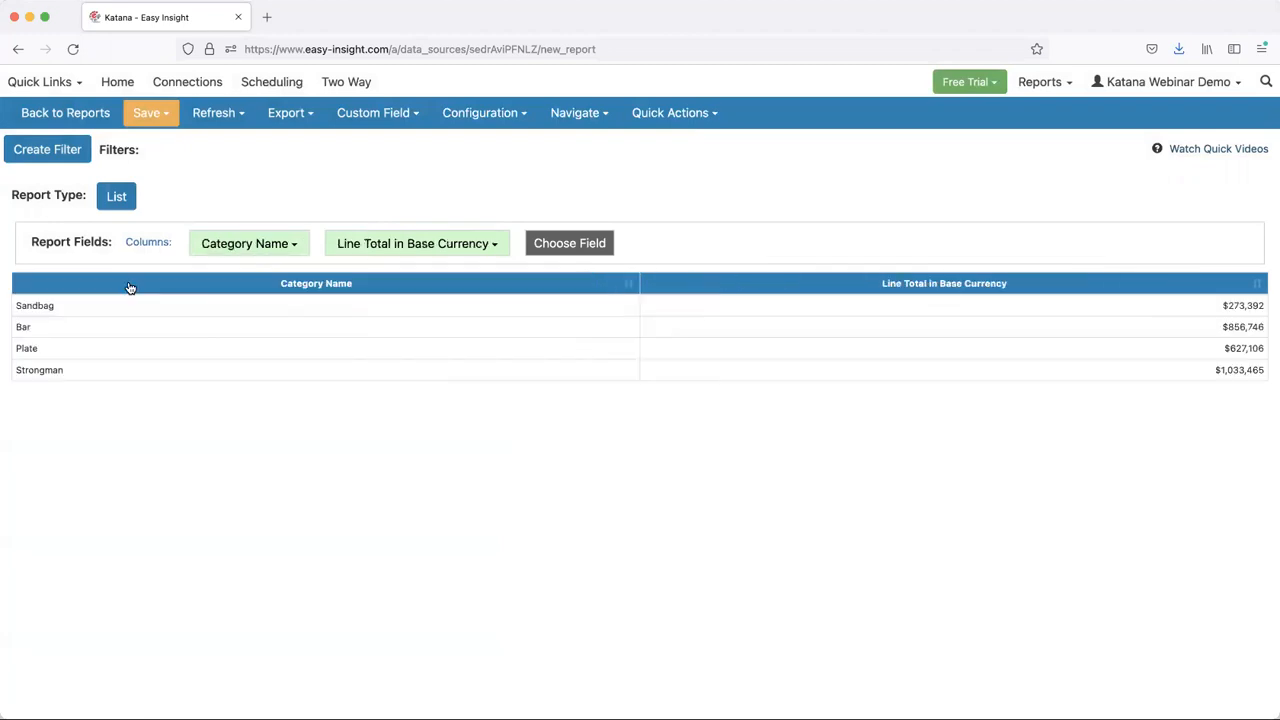
left_click(716, 283)
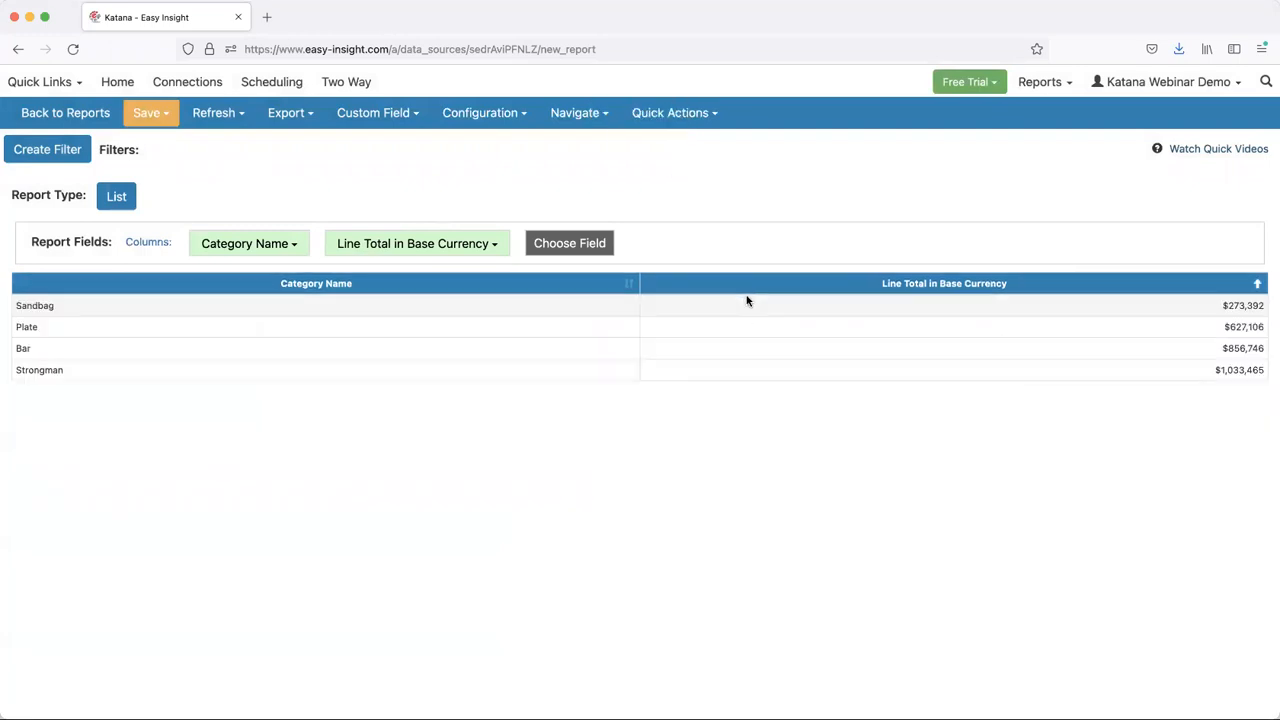
left_click(747, 284)
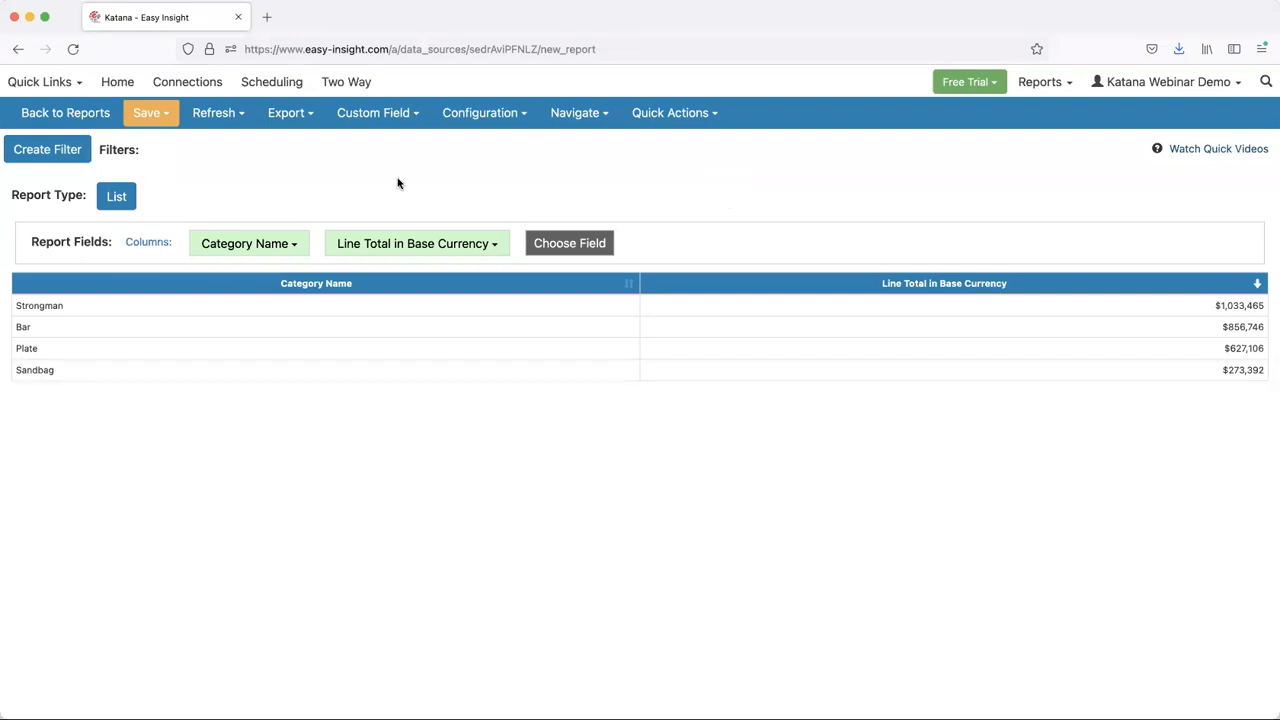
- Preview the report as a Column chart and change the report type to Crosstab
left_click(117, 198)
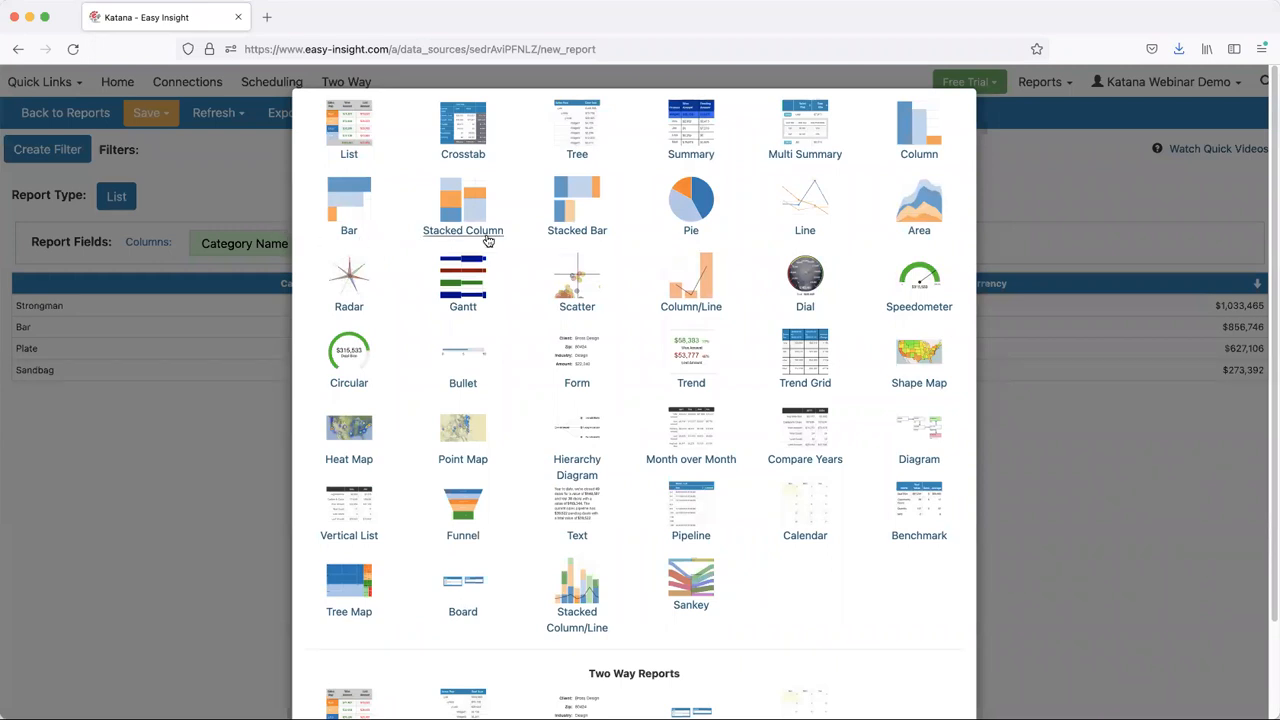
left_click(910, 133)
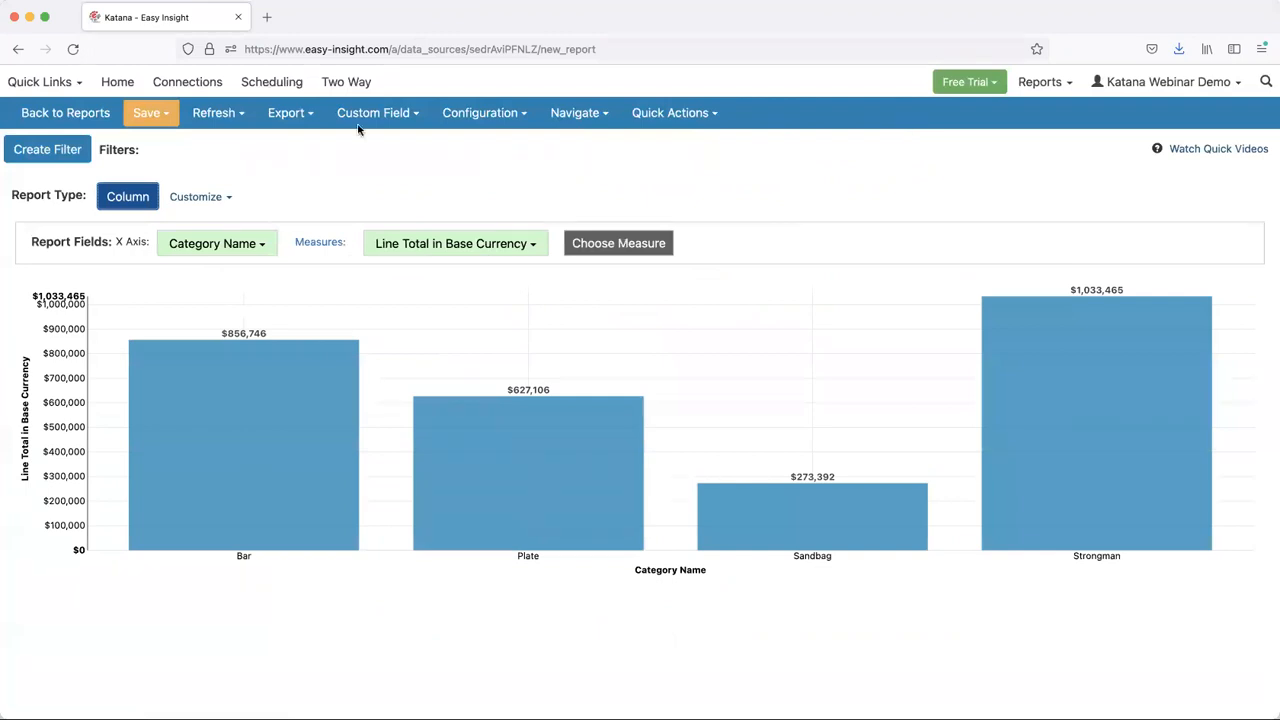
left_click(129, 200)
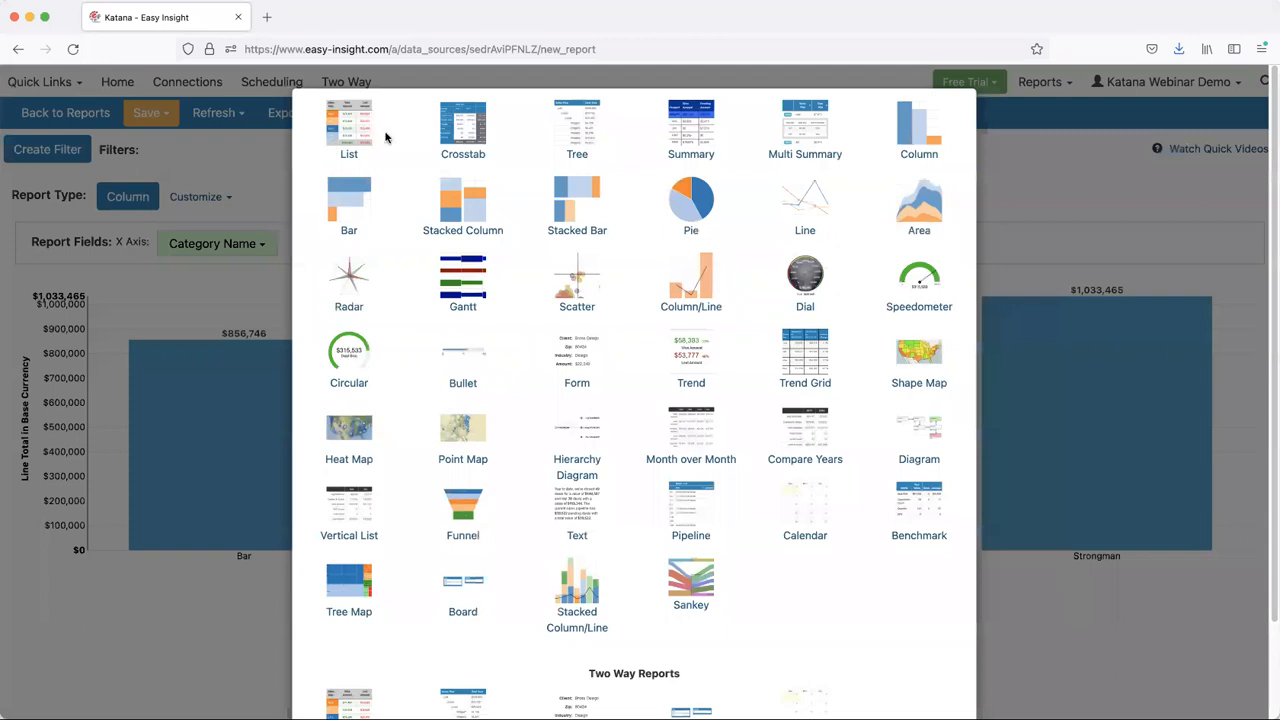
left_click(463, 136)
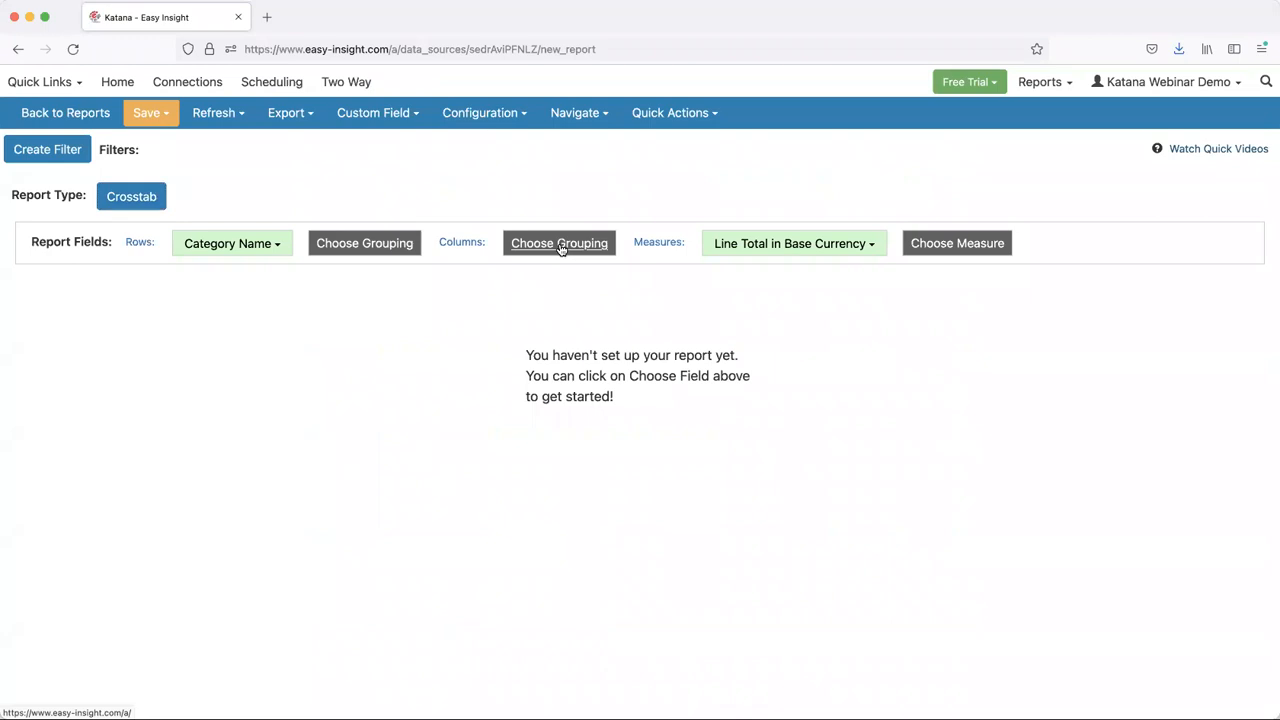
- Add Order Created Date from the SalesOrders group as the crosstab's column grouping
left_click(548, 243)
scroll(487, 300, "down", 4)
left_click(468, 382)
scroll(474, 493, "down", 2)
left_click(466, 505)
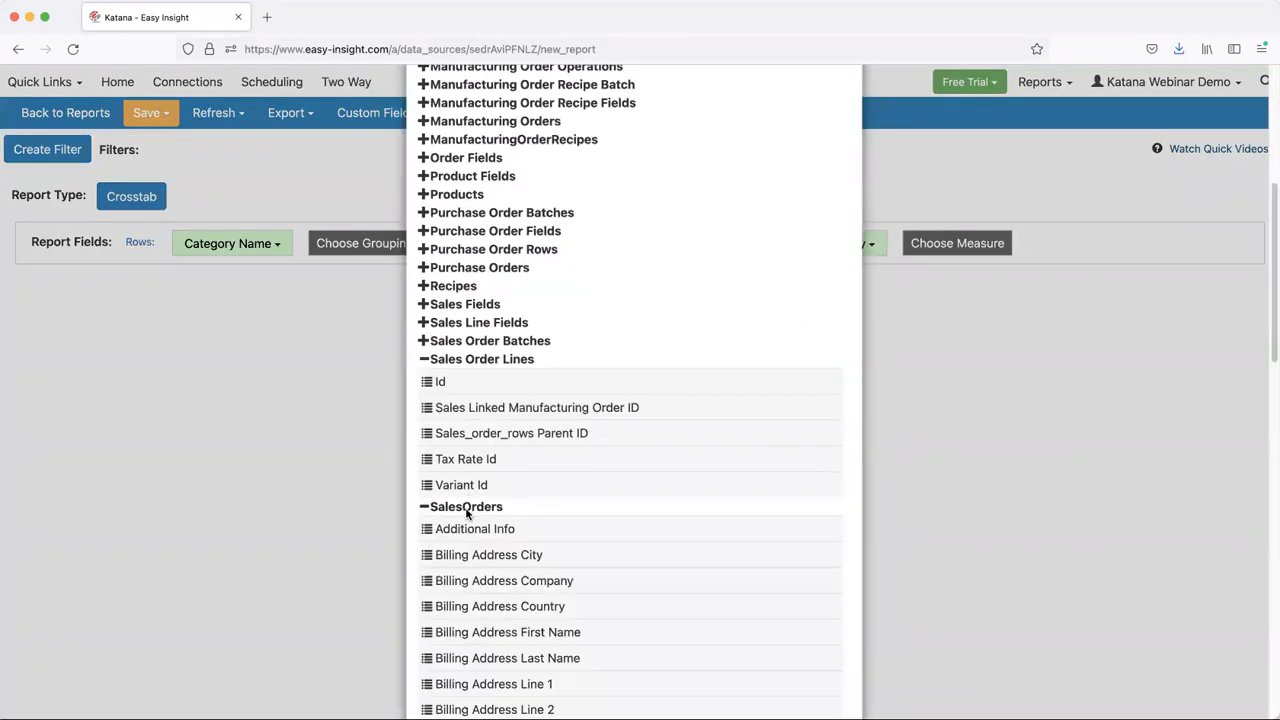
scroll(468, 512, "down", 3)
scroll(468, 515, "down", 5)
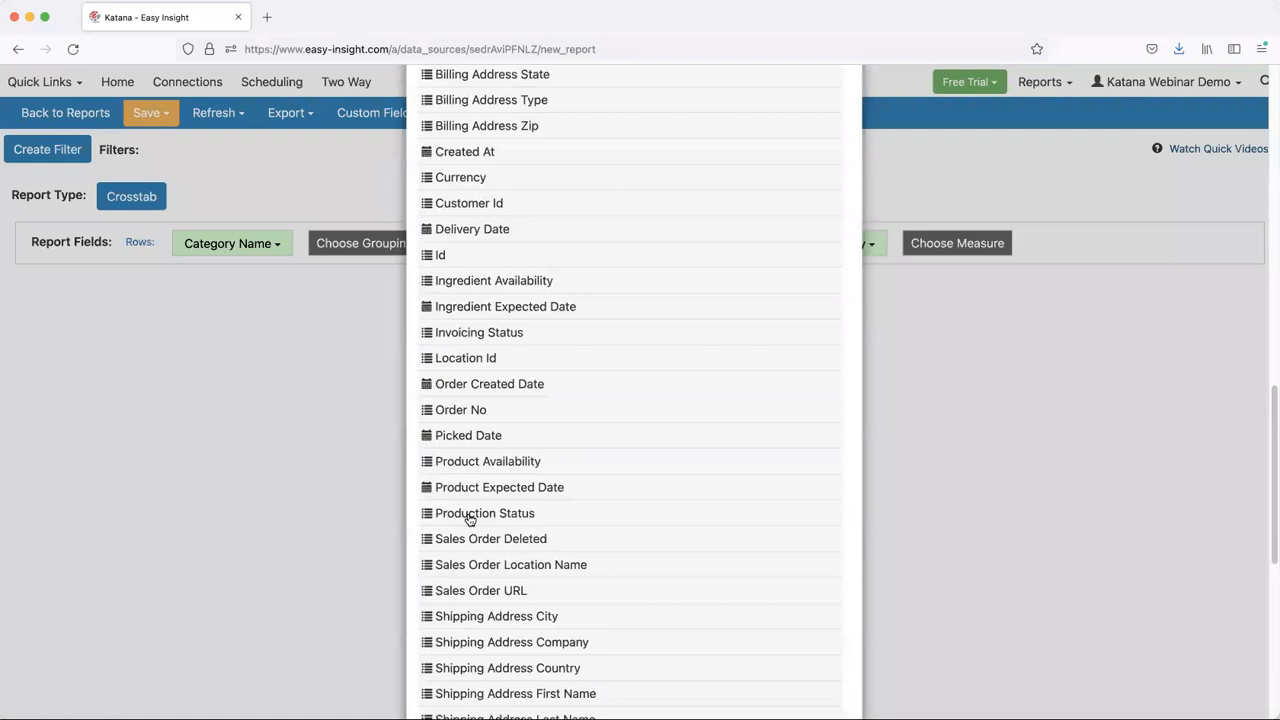
left_click(476, 372)
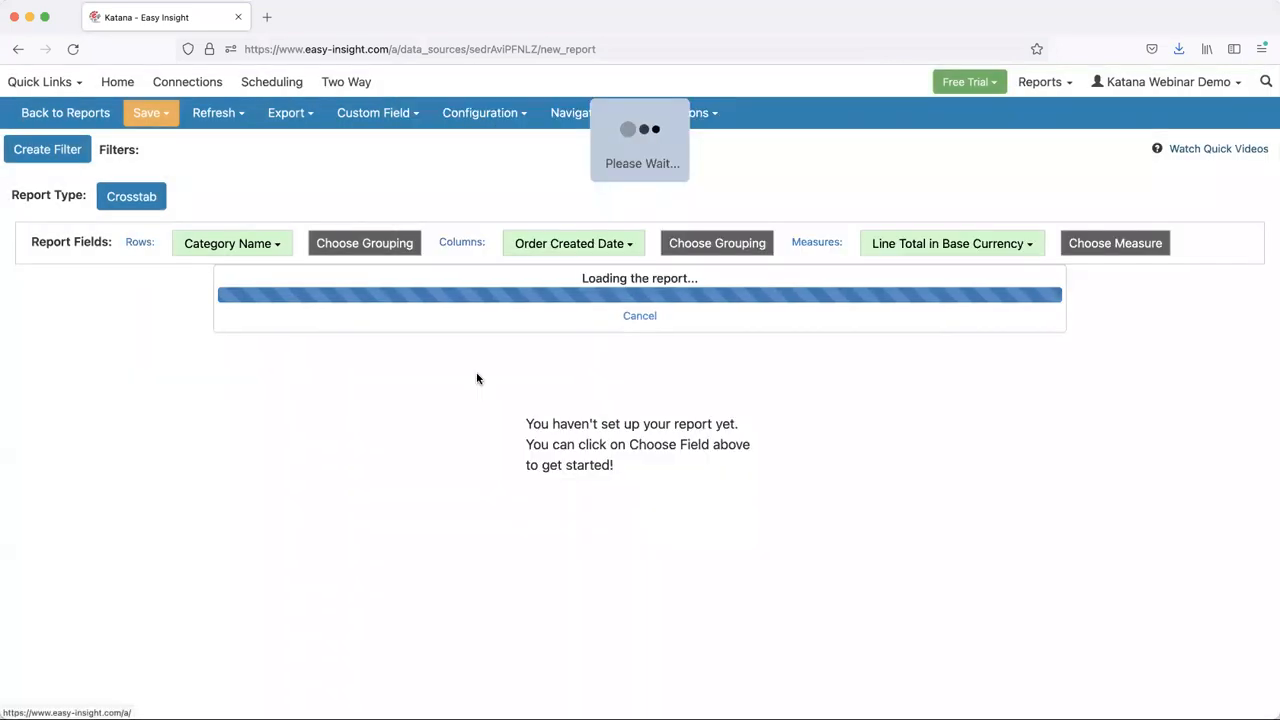
- Group Order Created Date by Year and apply color shading to the crosstab cells
left_click(549, 246)
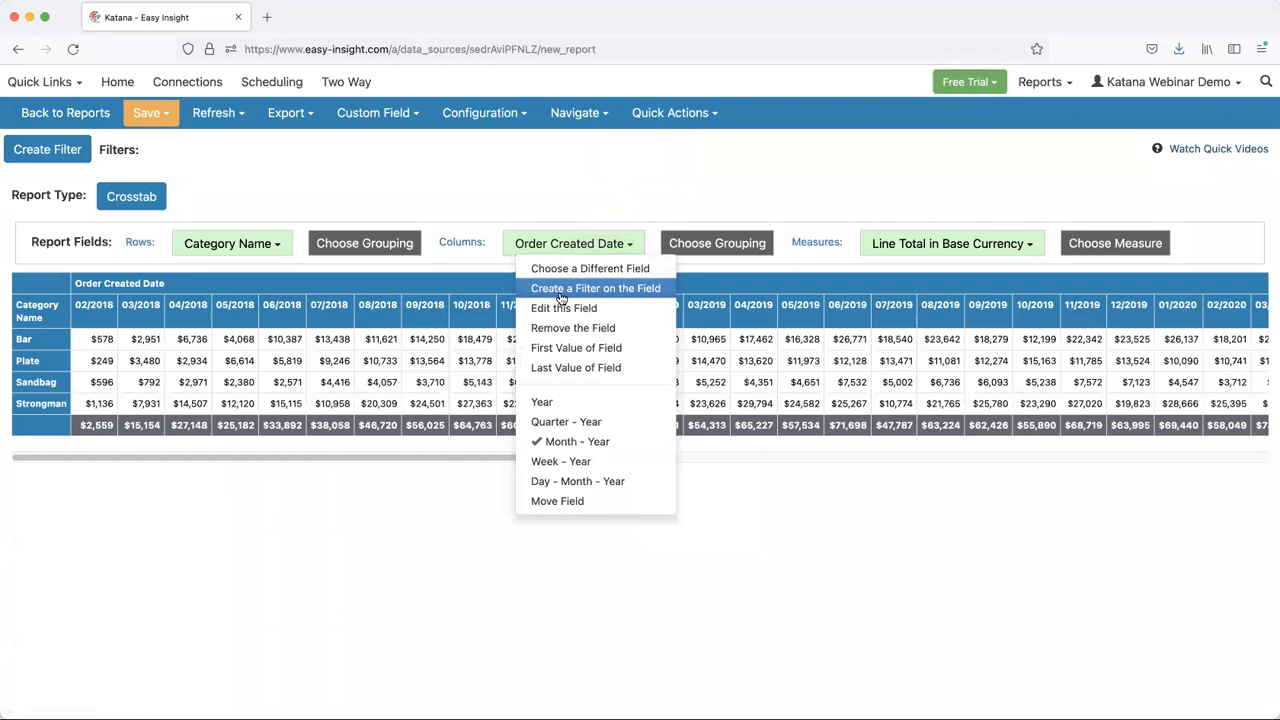
left_click(548, 402)
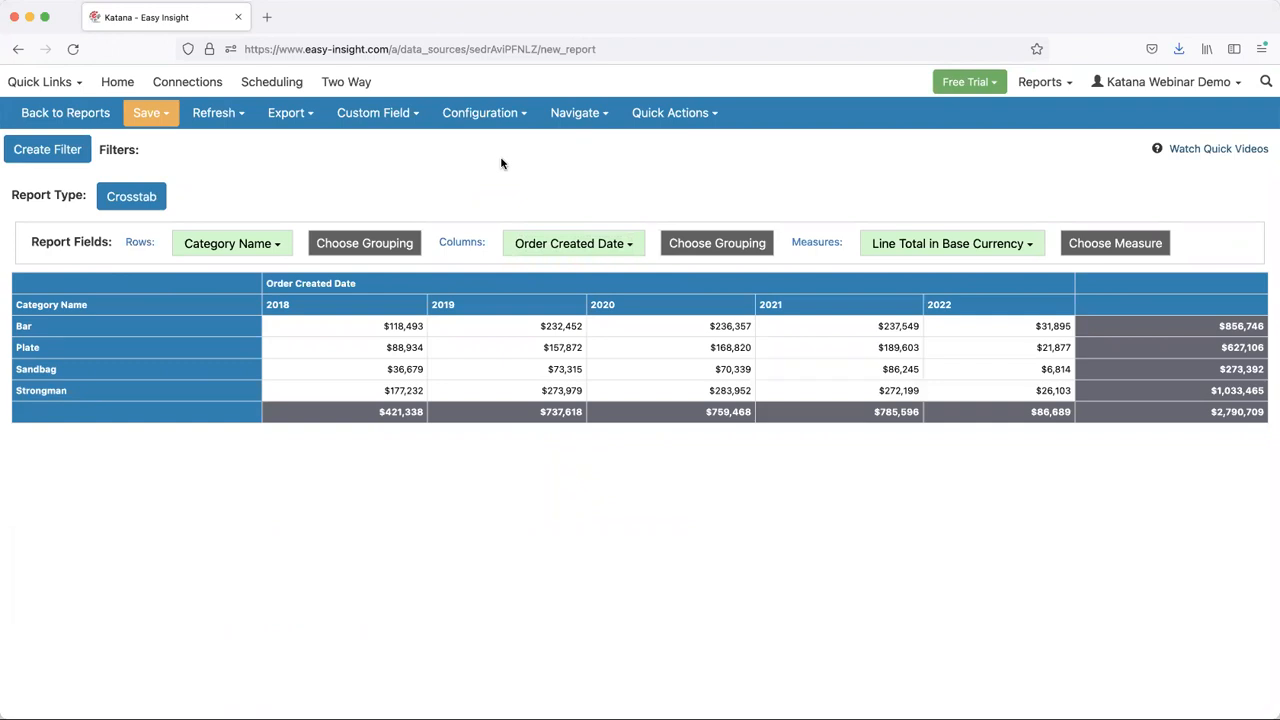
left_click(655, 118)
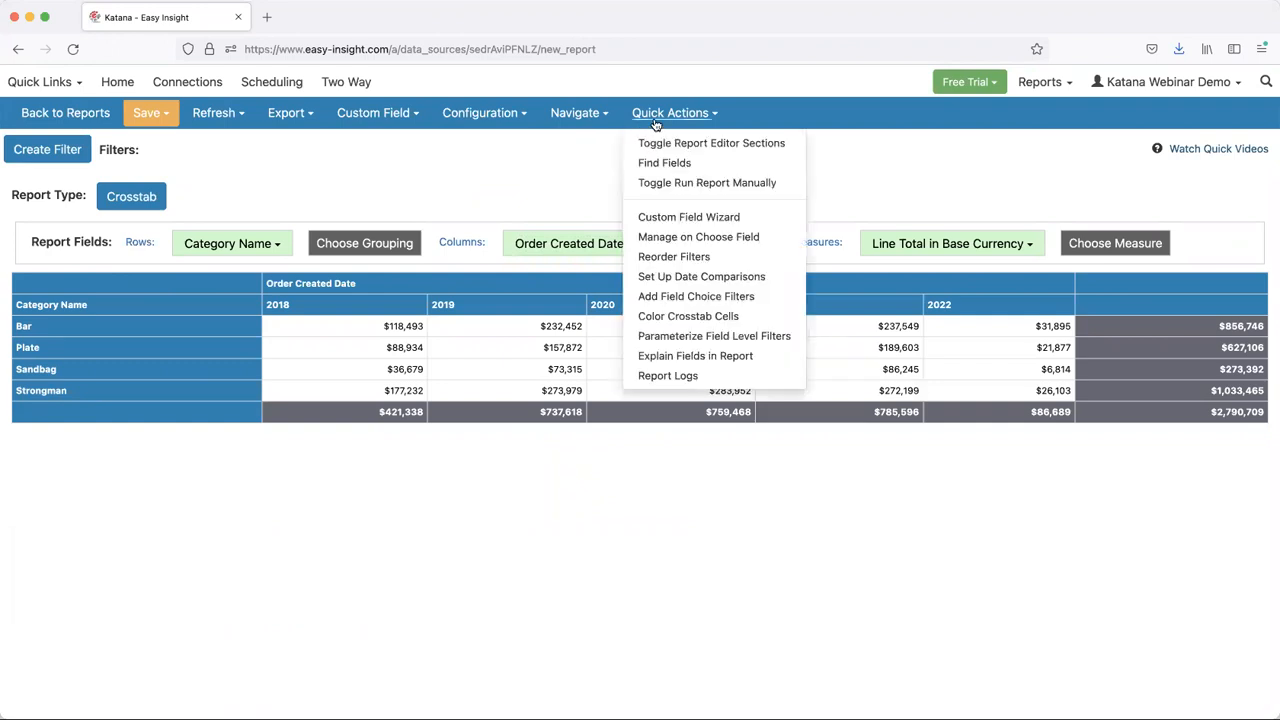
left_click(695, 321)
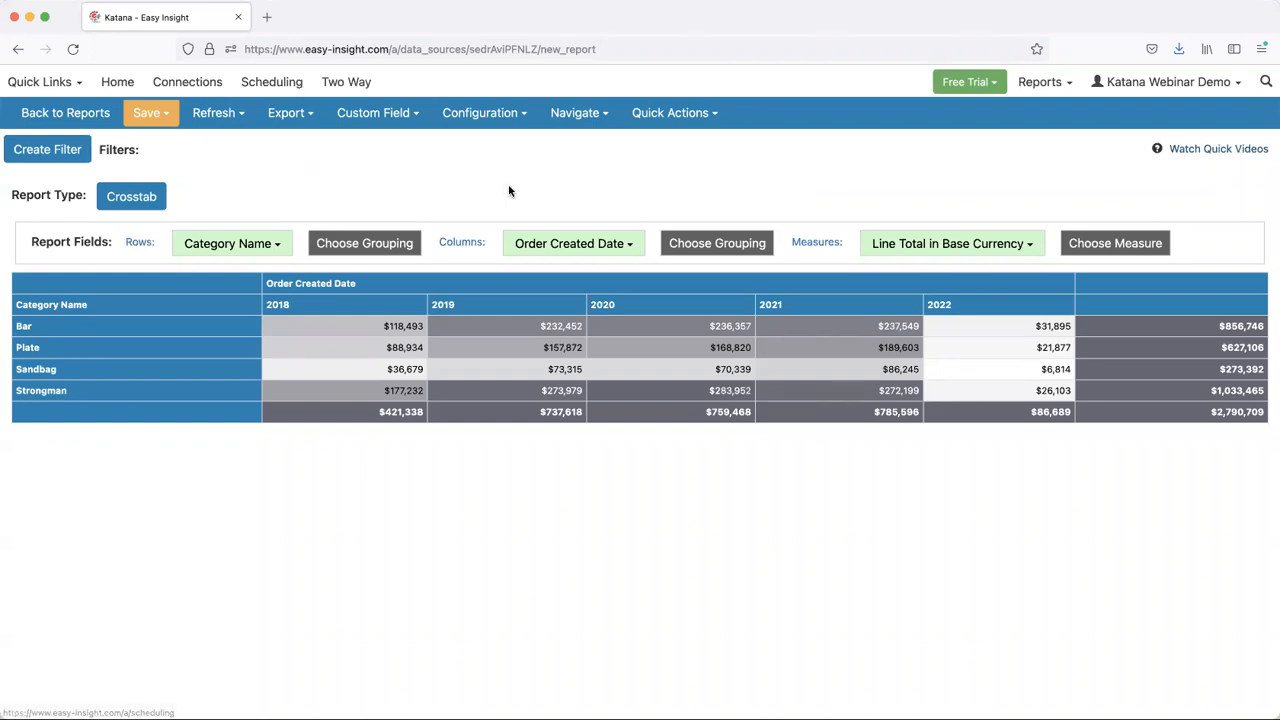
- Create a Year-level filter on Order Created Date and set its range to 2021 to 2022
left_click(566, 249)
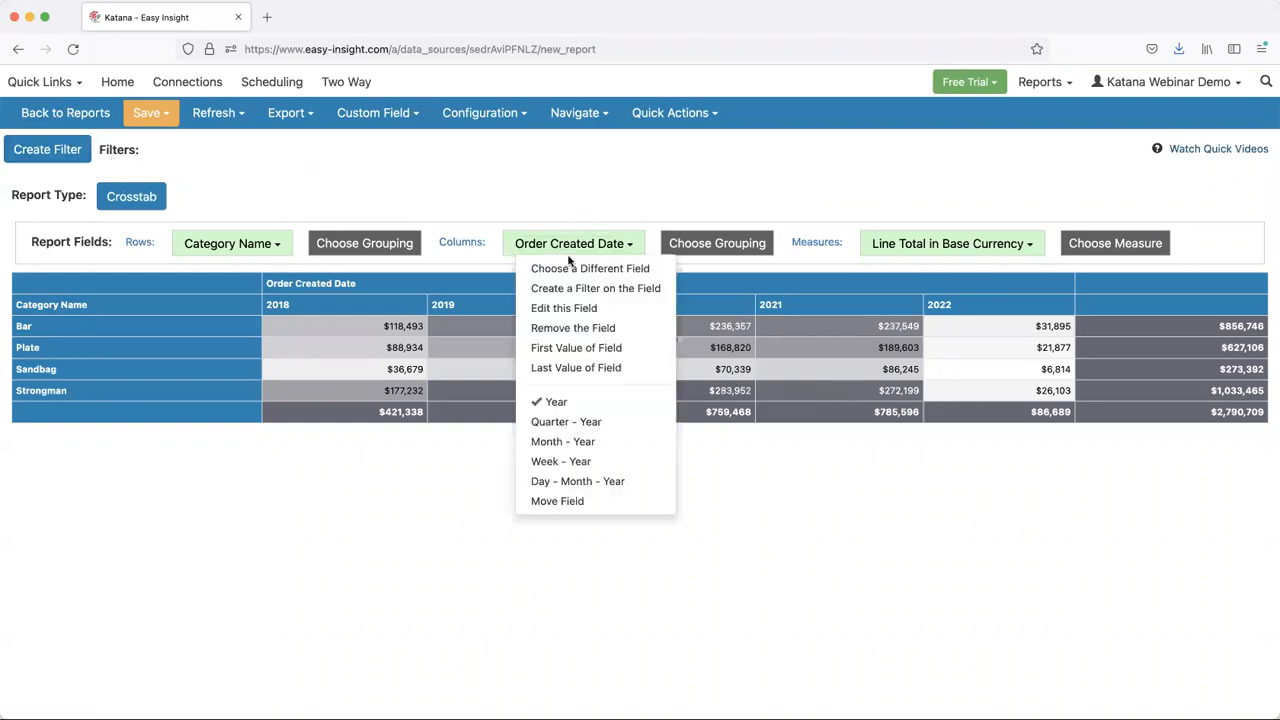
left_click(545, 286)
left_click(633, 198)
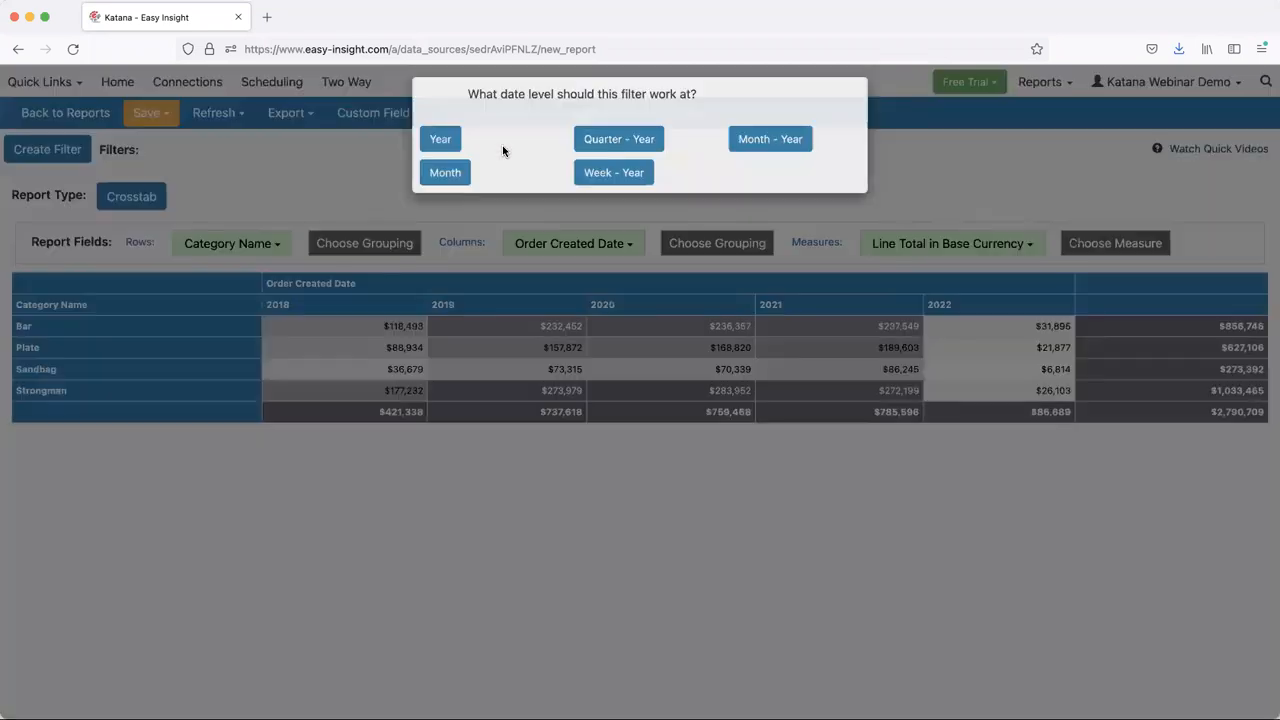
left_click(440, 152)
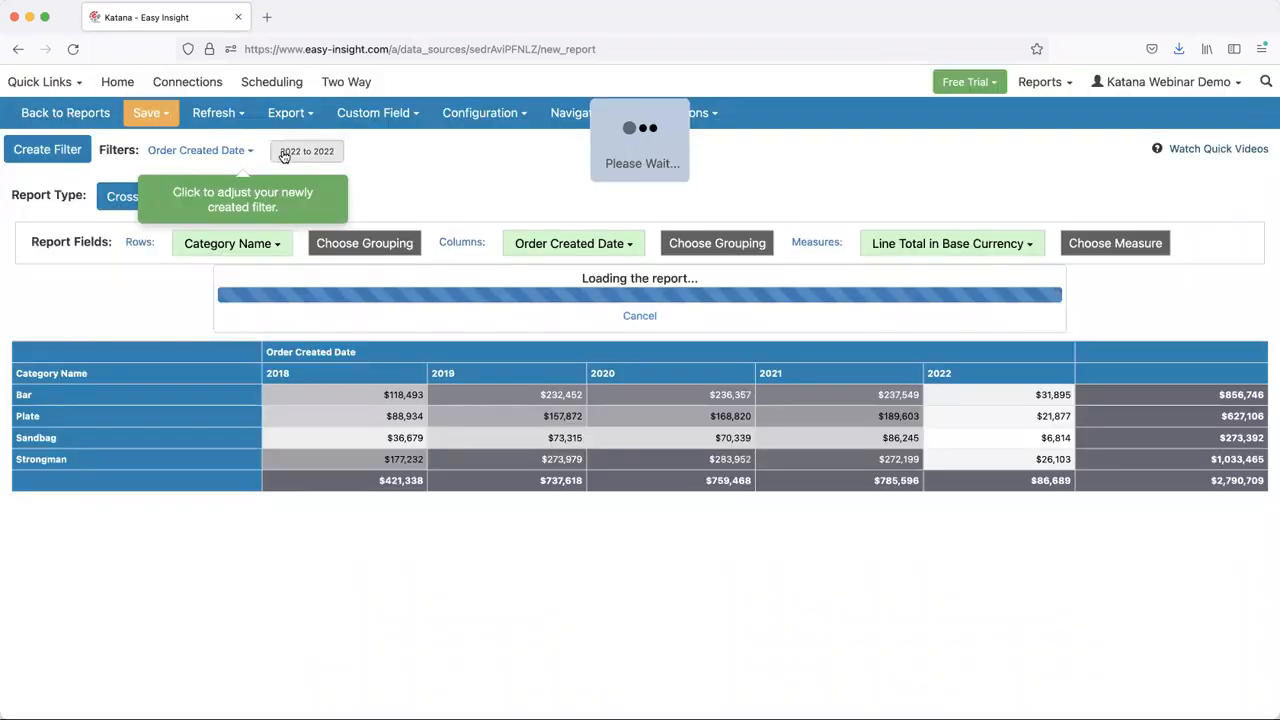
left_click(430, 113)
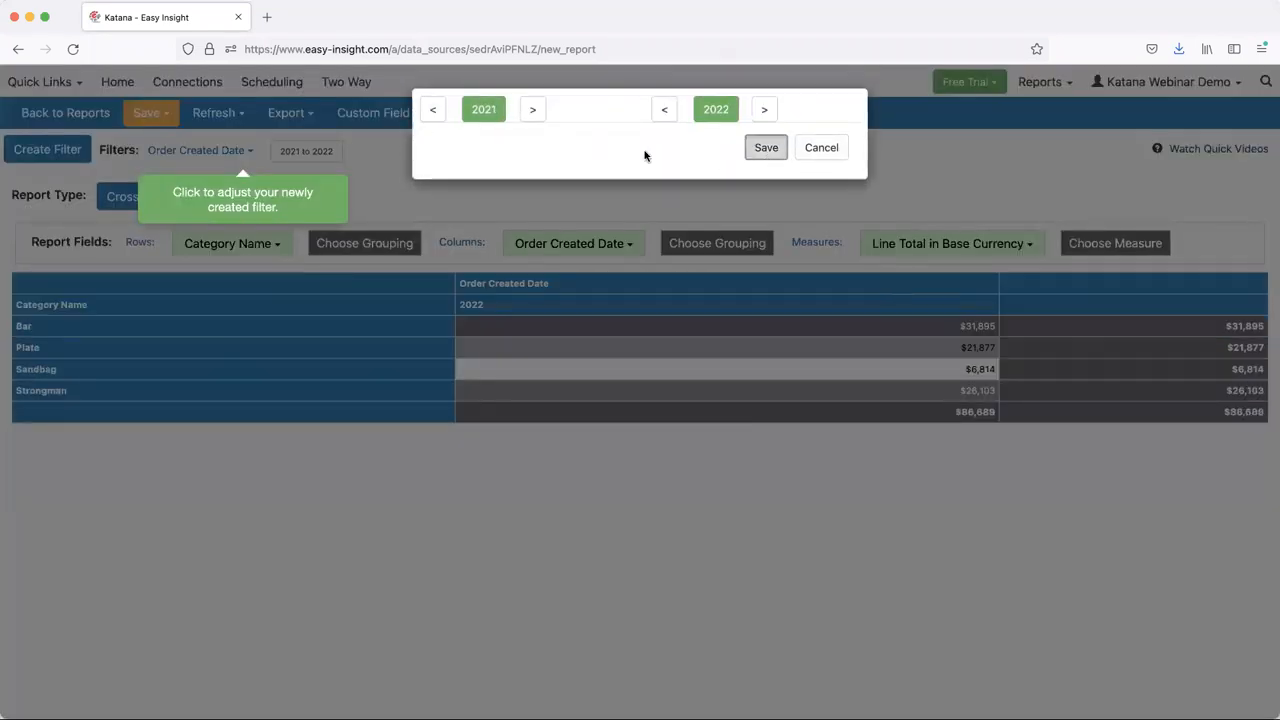
left_click(766, 147)
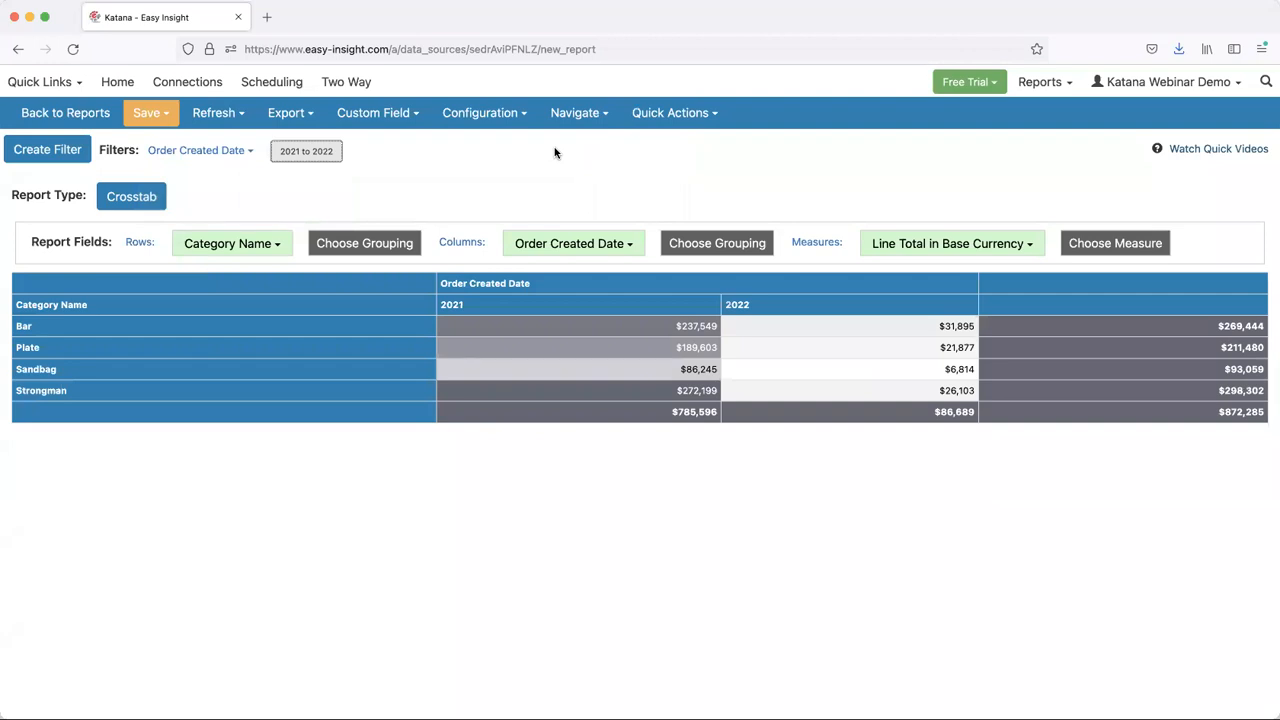
- Add a Category Name filter to the crosstab that excludes Strongman, and view the report's export options
left_click(236, 245)
left_click(256, 288)
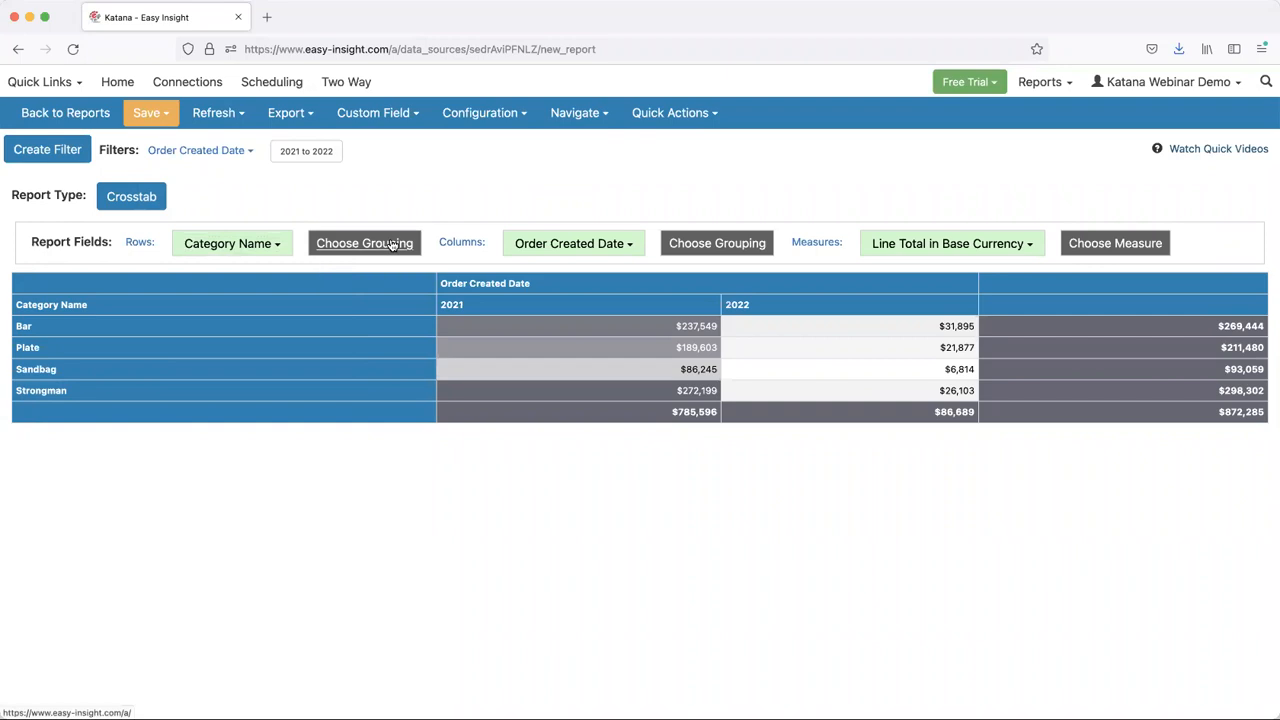
left_click(576, 162)
left_click(480, 151)
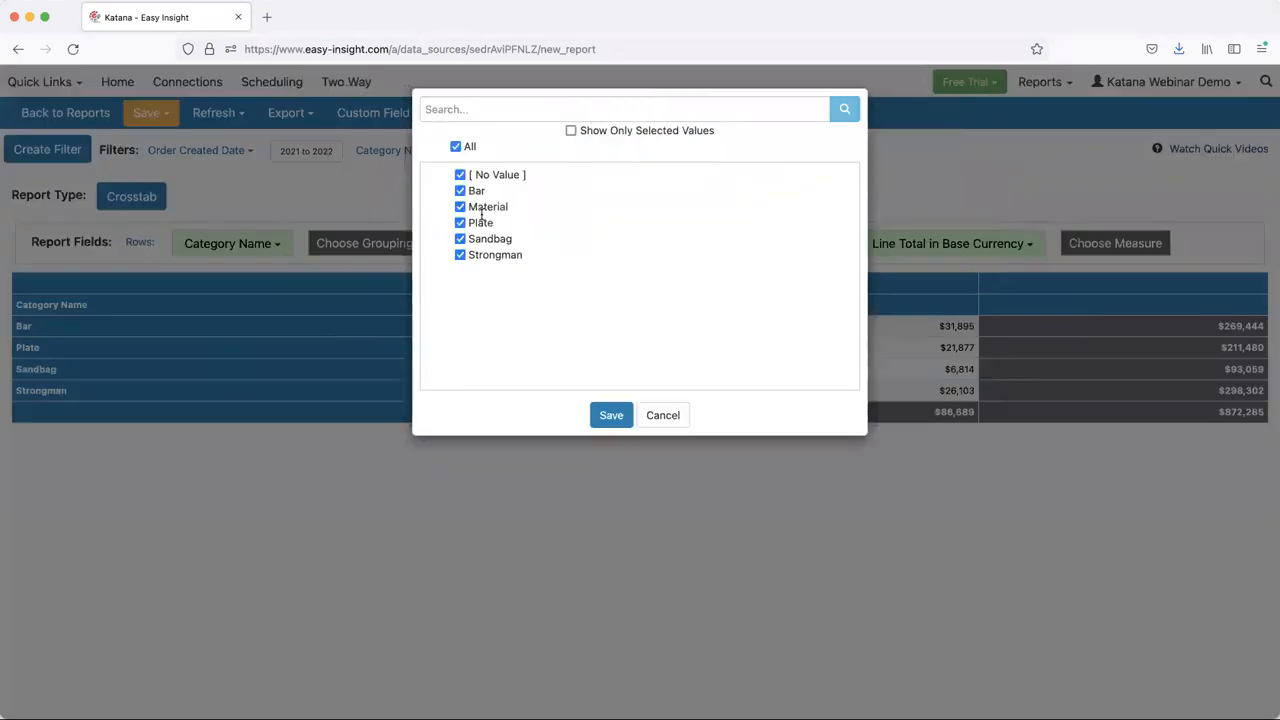
left_click(460, 254)
left_click(609, 416)
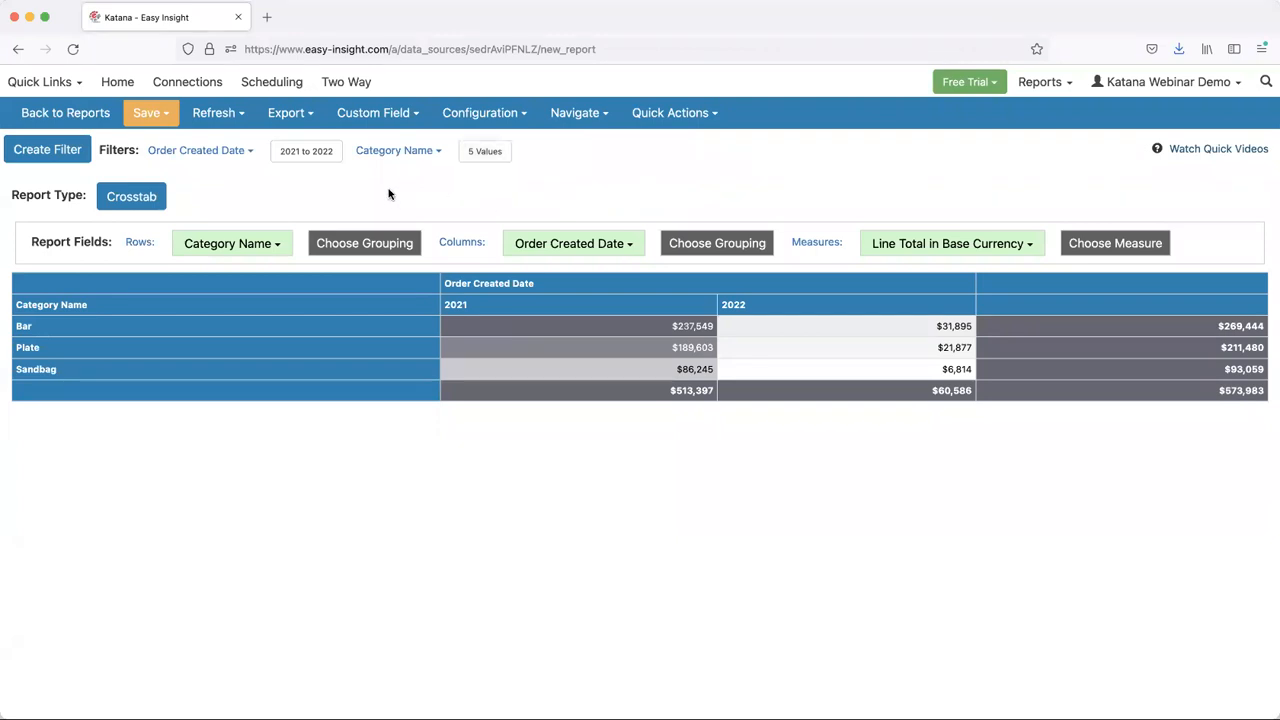
left_click(292, 117)
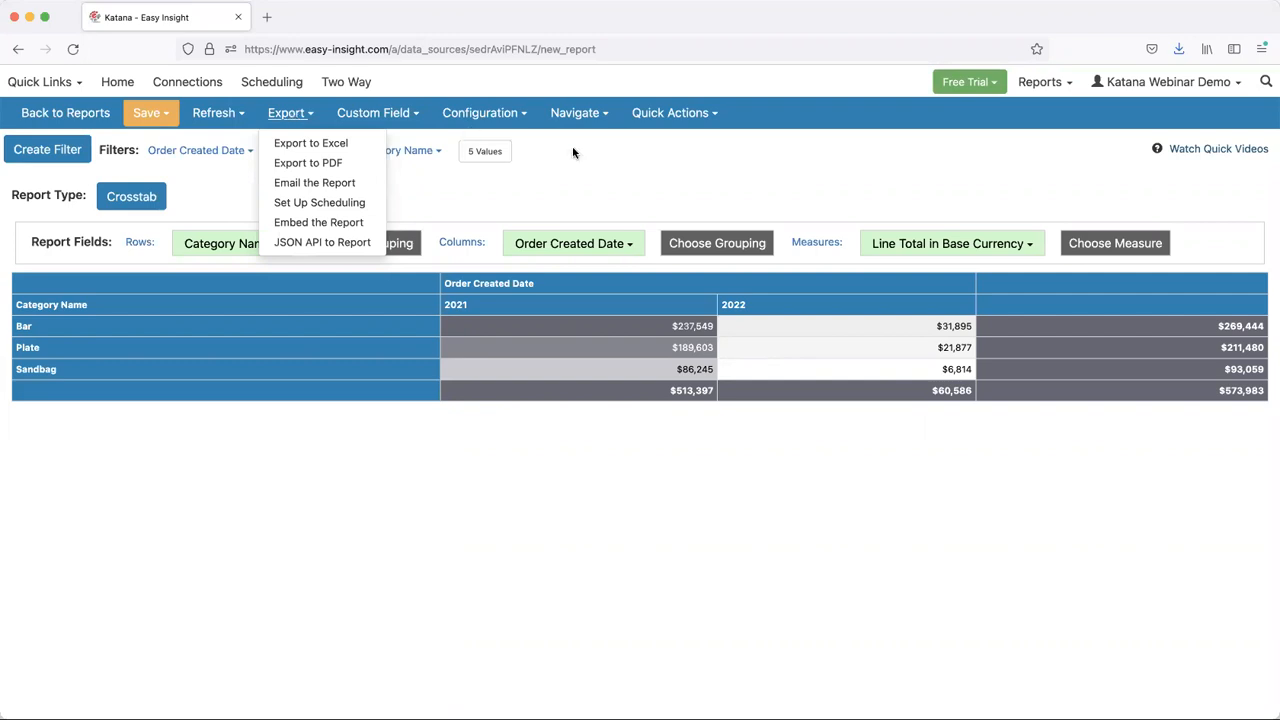
- Create a new list report and add Name from the Products group as its first column
mouse_move(581, 127)
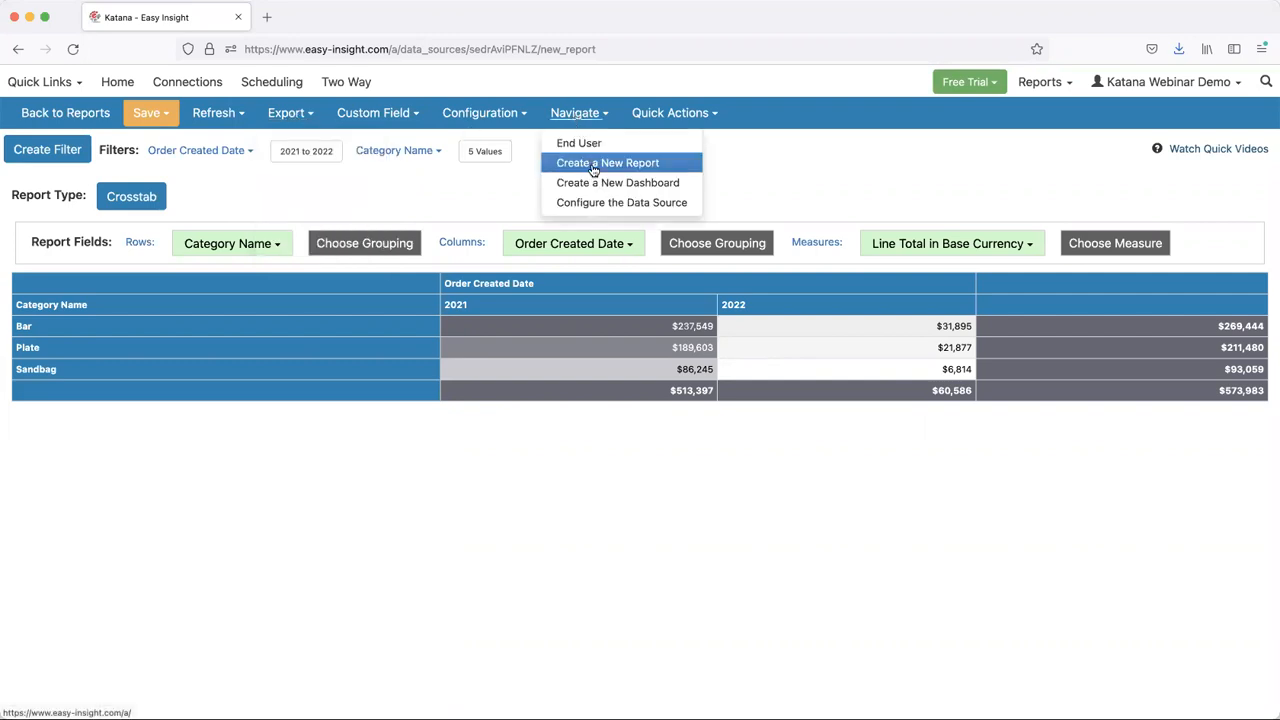
left_click(593, 171)
left_click(247, 244)
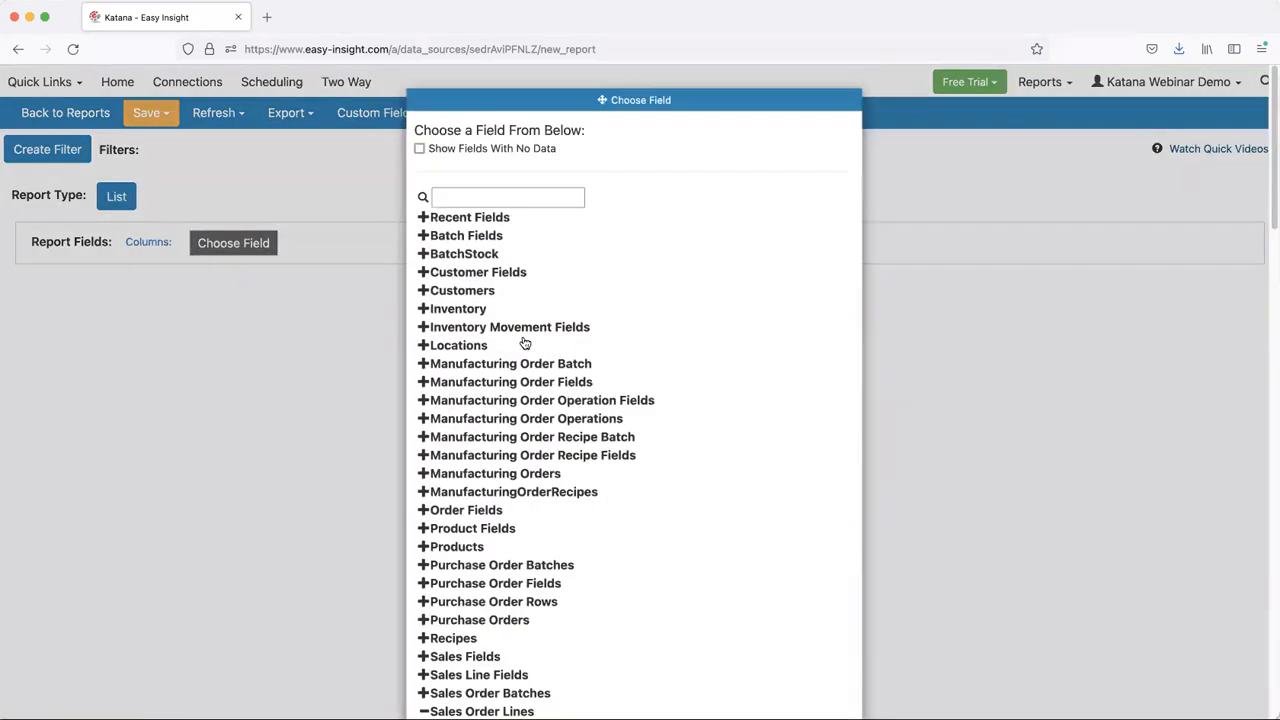
scroll(520, 350, "down", 4)
left_click(508, 372)
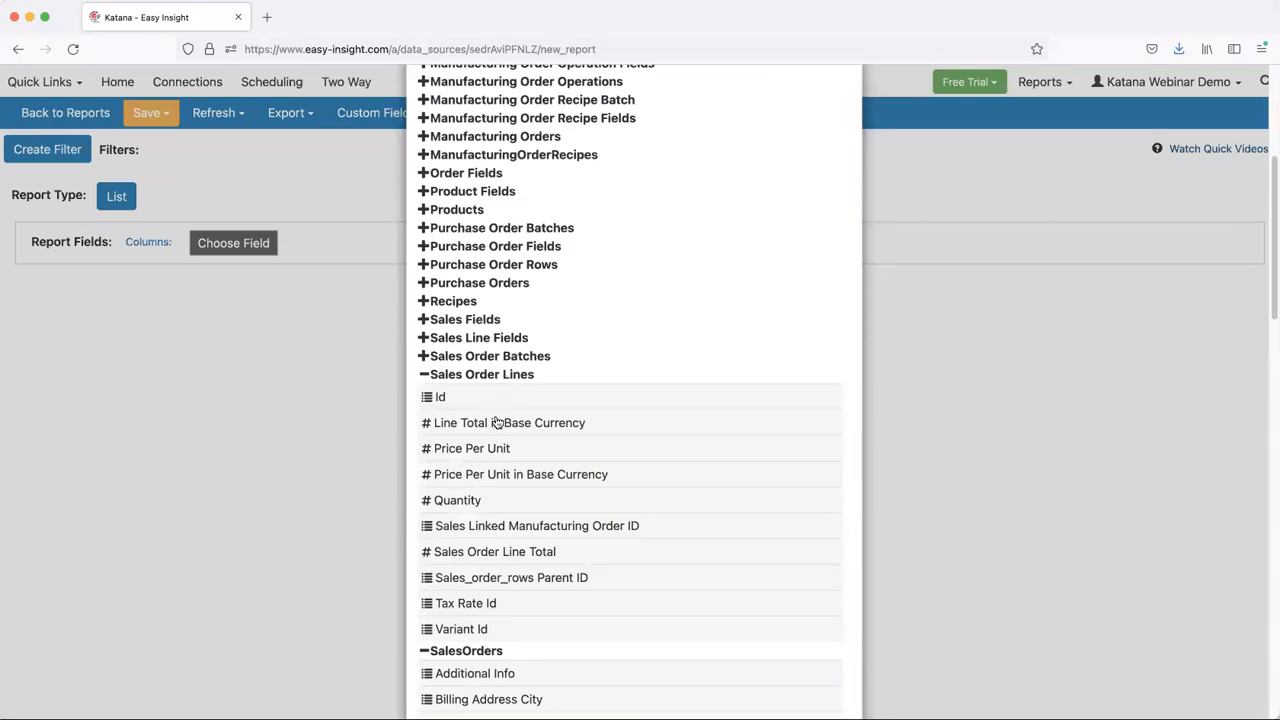
left_click(468, 212)
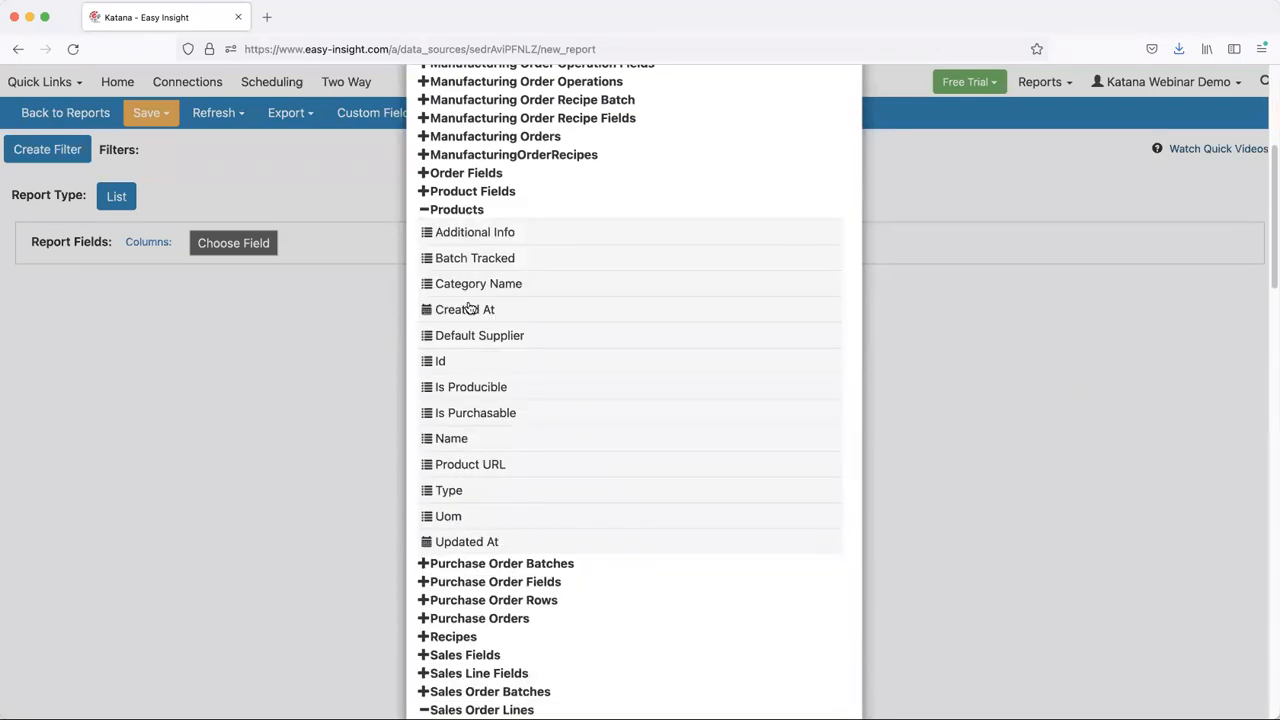
double_click(463, 441)
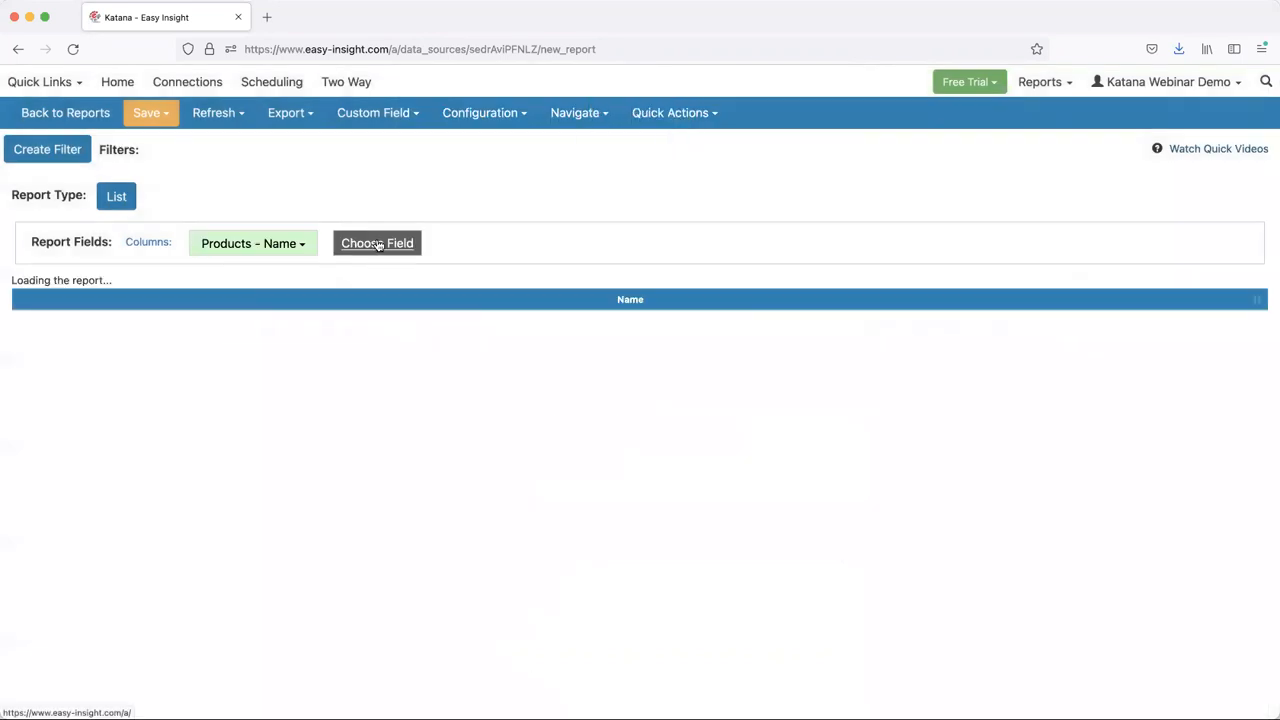
- Add Line Total in Base Currency from the Sales Order Lines group as a column beside the product name
left_click(377, 243)
scroll(521, 337, "down", 10)
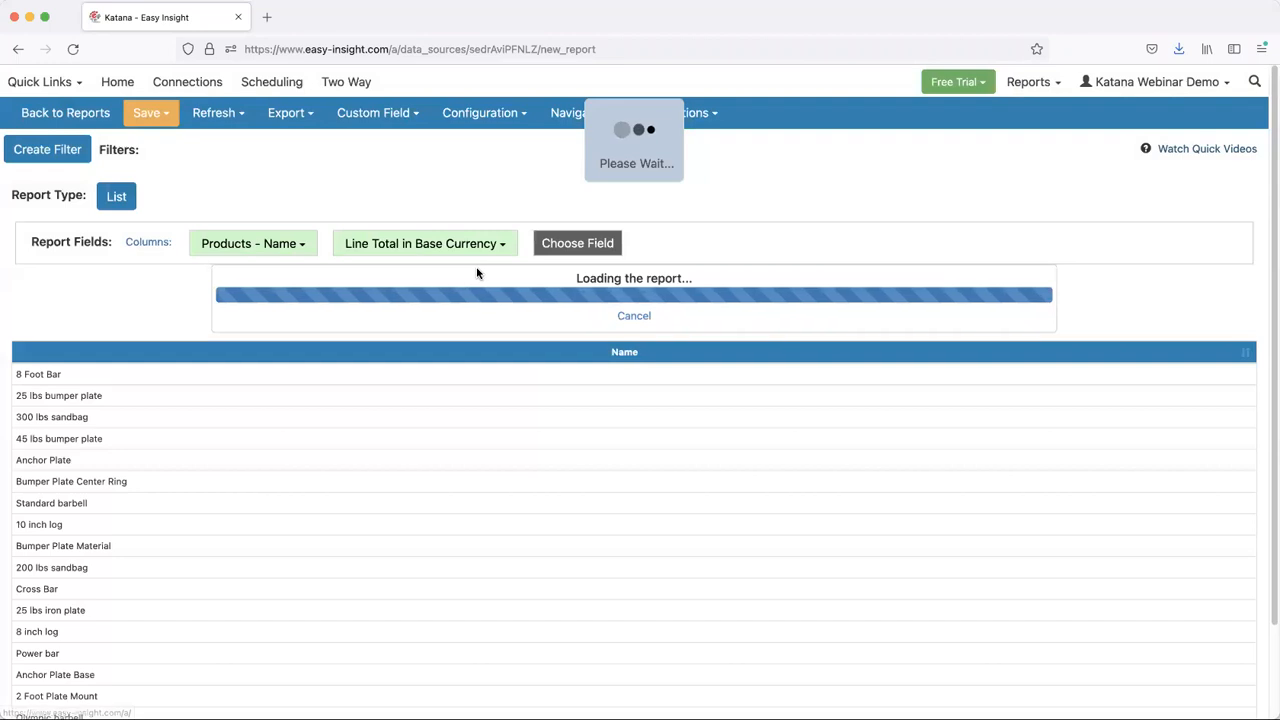
double_click(497, 462)
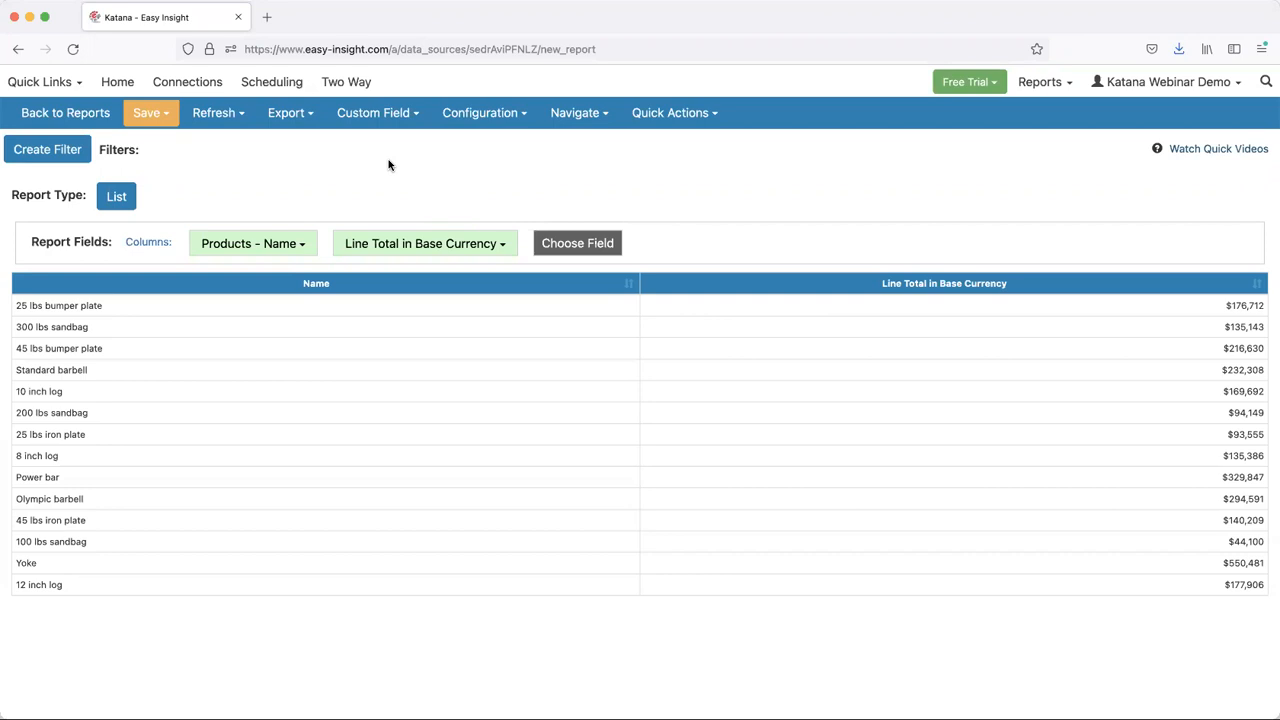
- Start a custom measure with the calculation abc([Line Total in Base Currency], .8, .95, 1)
left_click(376, 113)
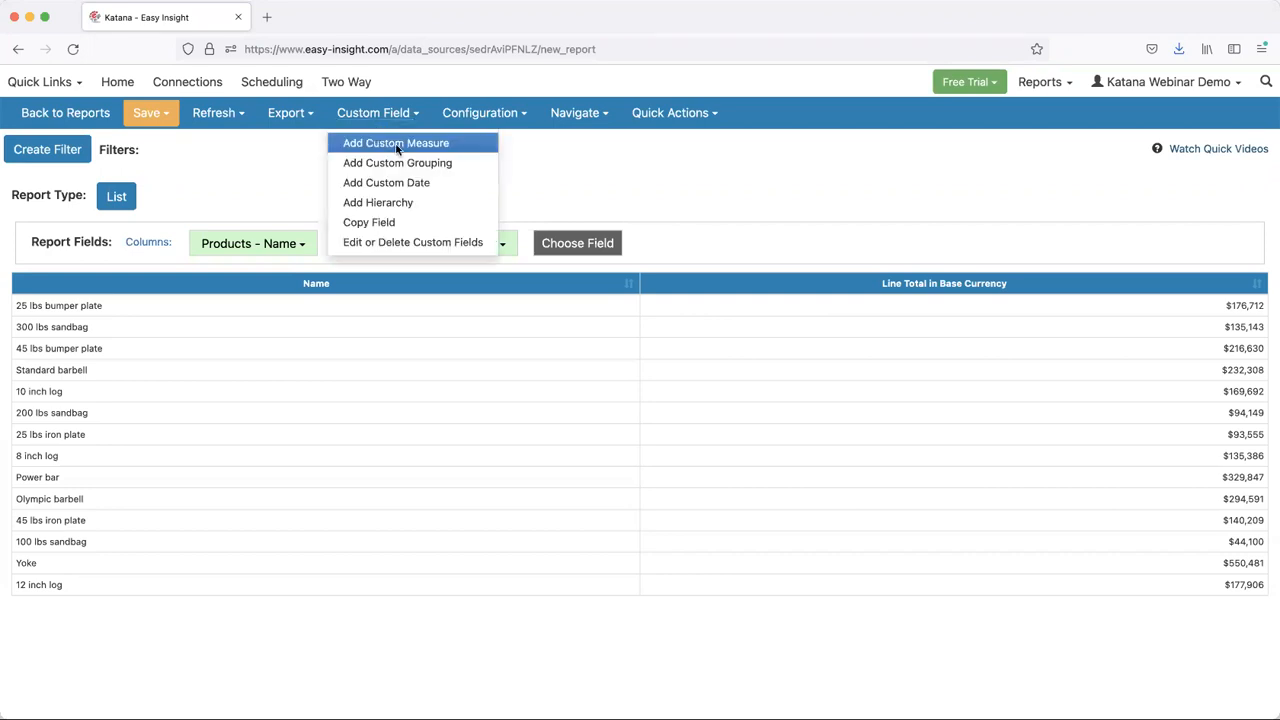
left_click(395, 140)
type("abc(")
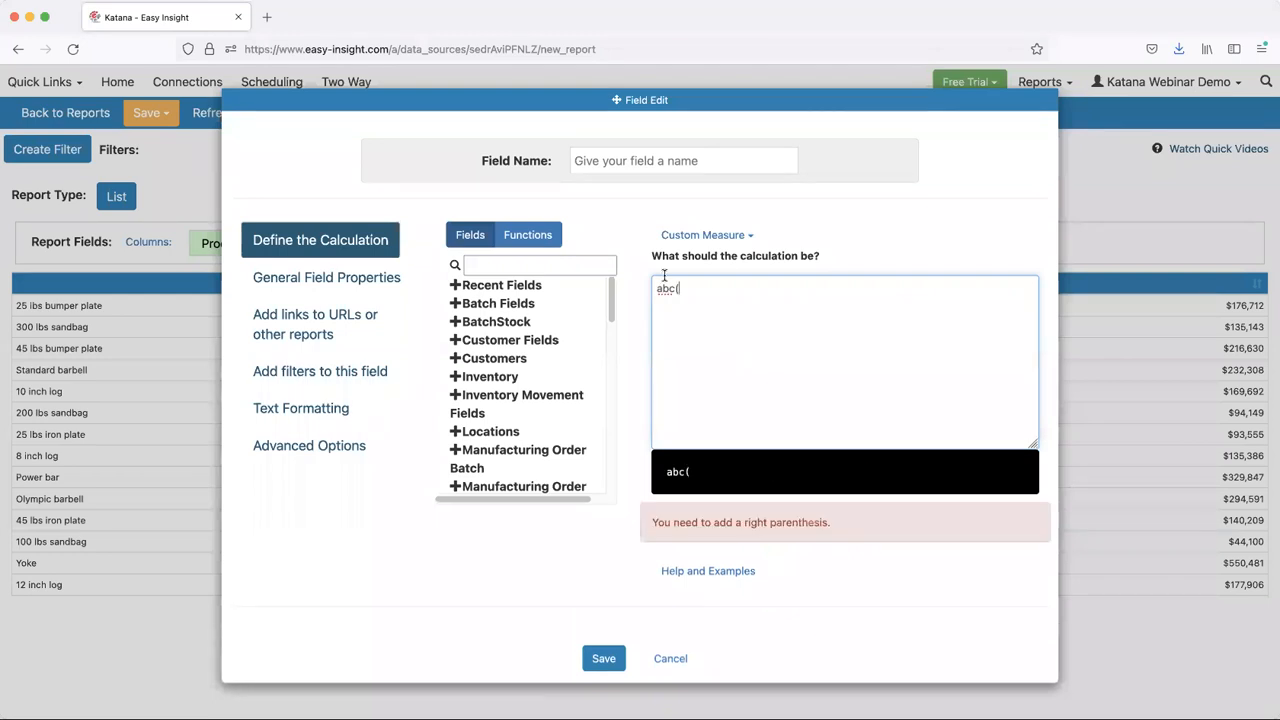
left_click_drag(608, 289, 573, 426)
left_click(526, 423)
scroll(516, 428, "down", 3)
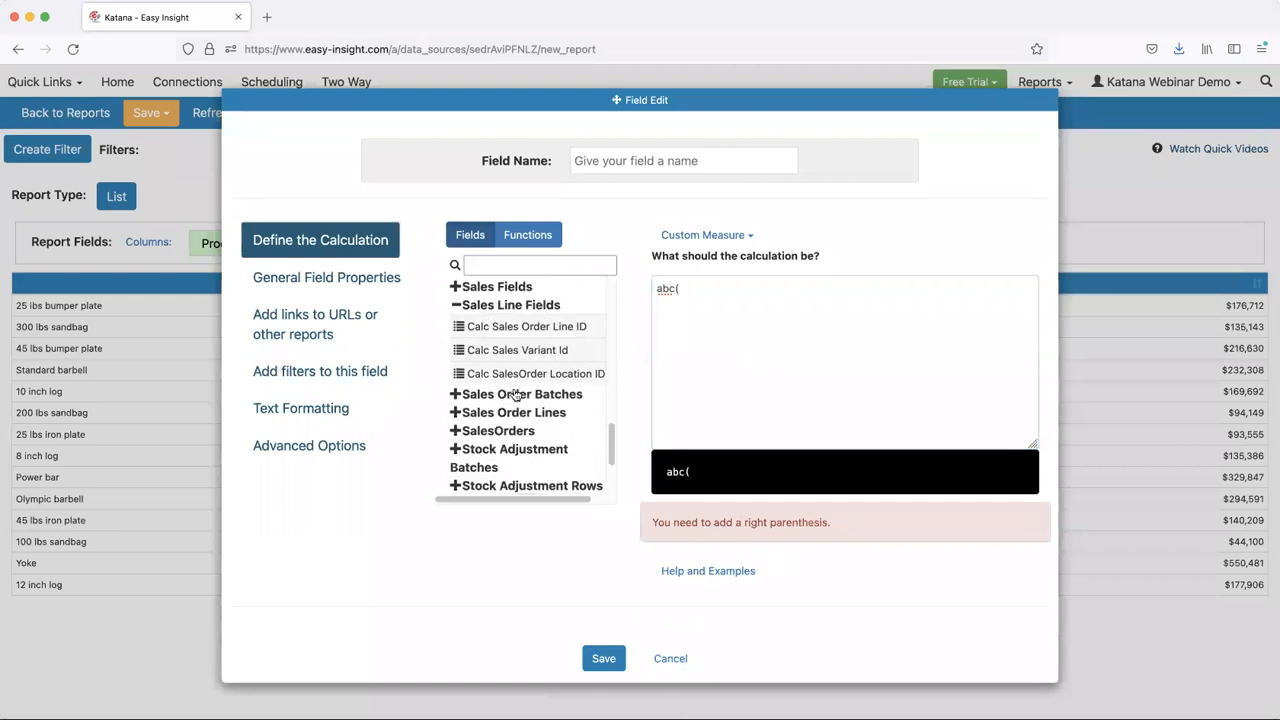
left_click(514, 422)
scroll(514, 422, "down", 2)
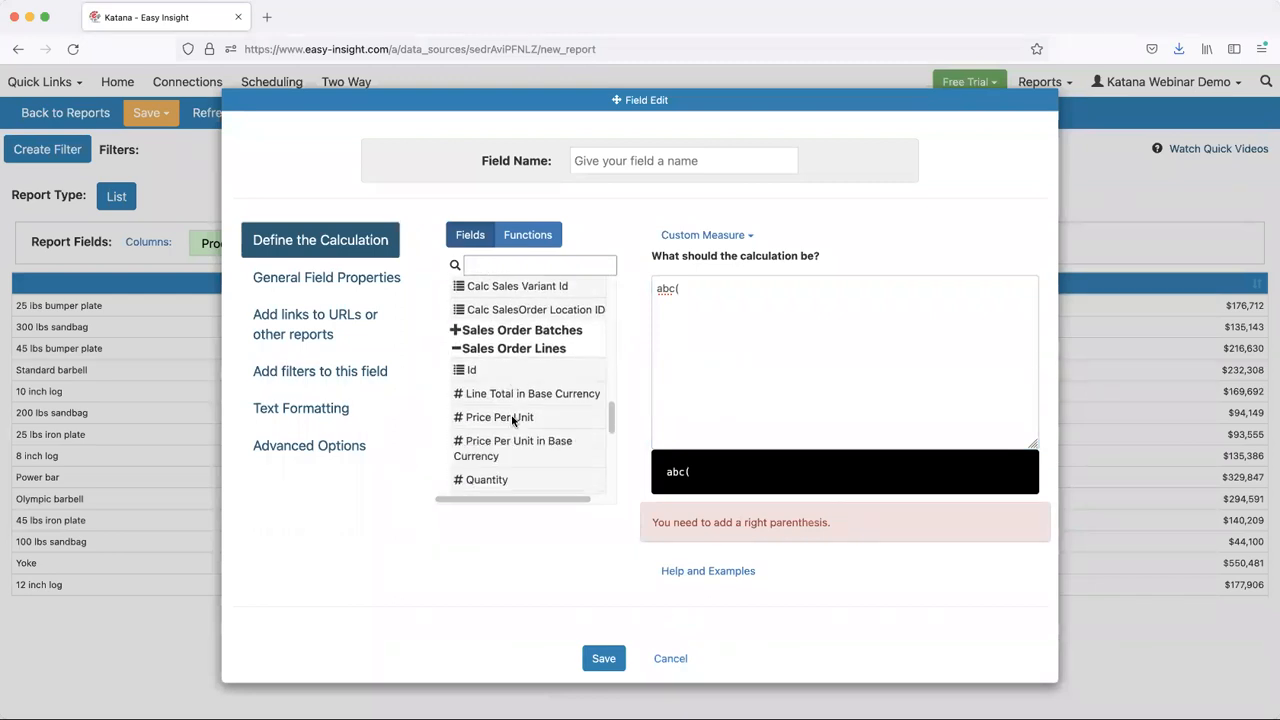
left_click_drag(530, 392, 798, 338)
type(", .8, .95, 1)")
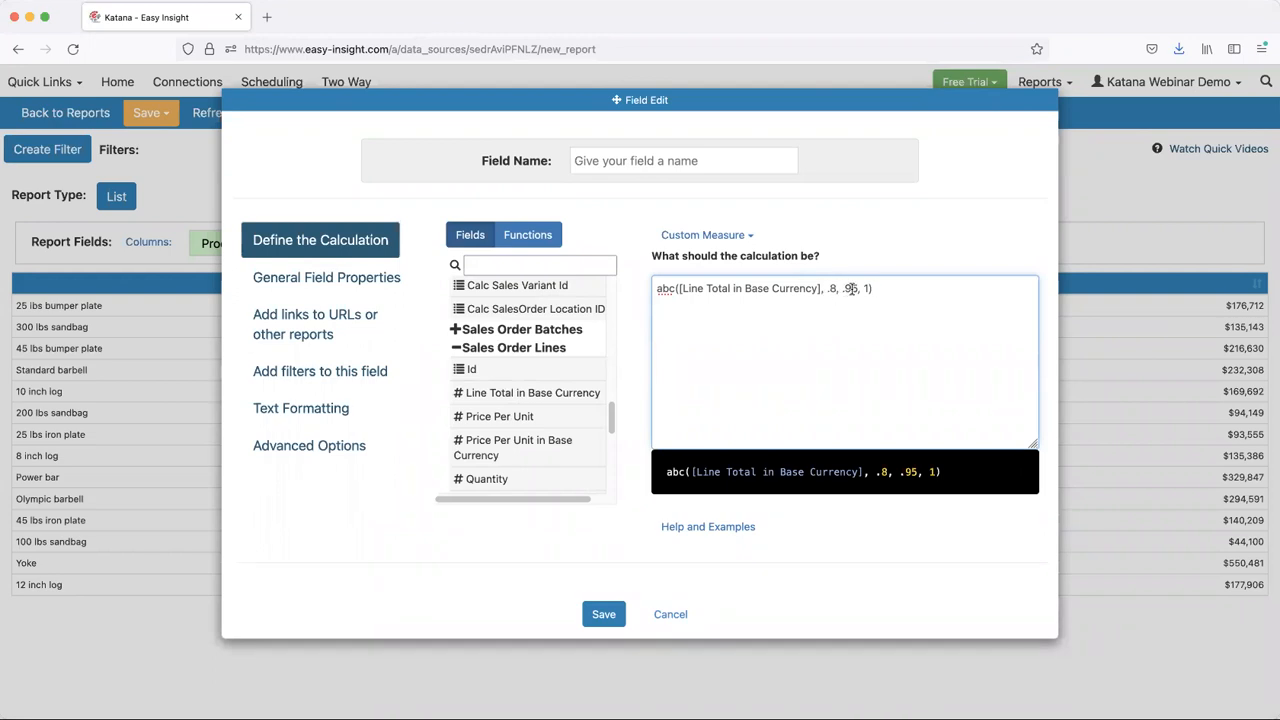
- Name the custom field ABC, change its type to Custom Grouping, and save it
left_click(629, 170)
type("ABC")
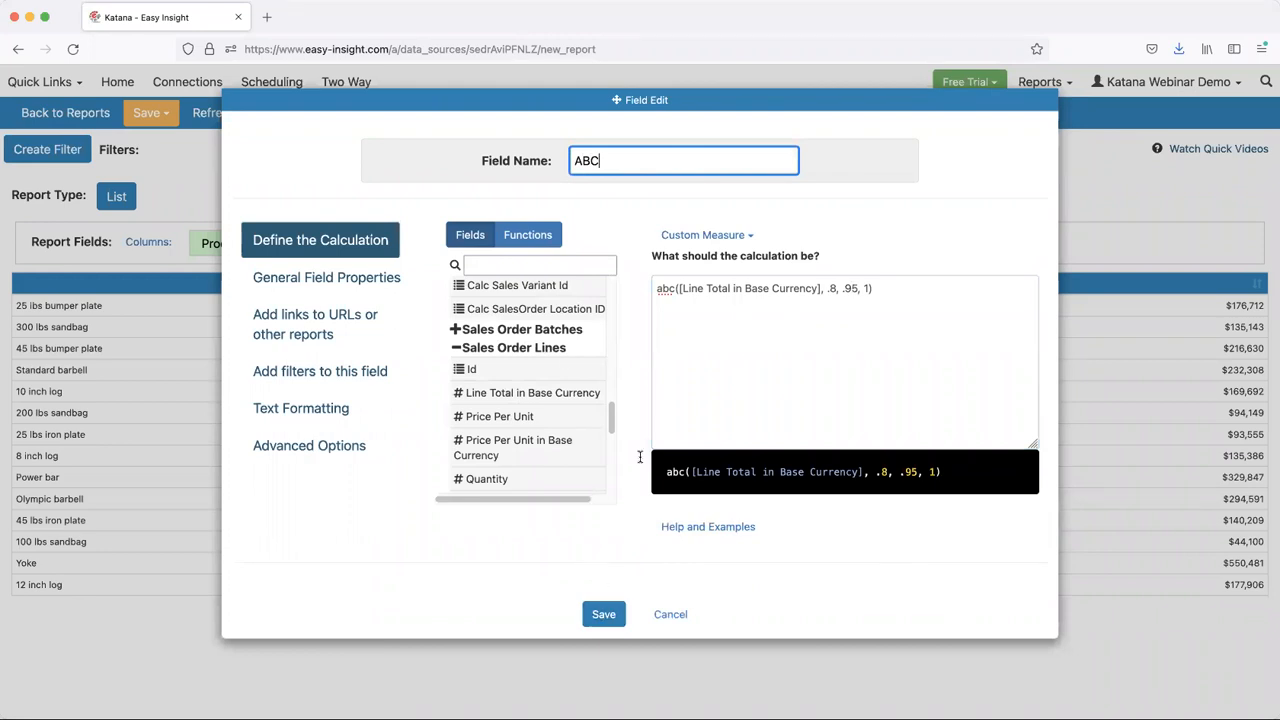
left_click(704, 238)
left_click(712, 264)
left_click(600, 614)
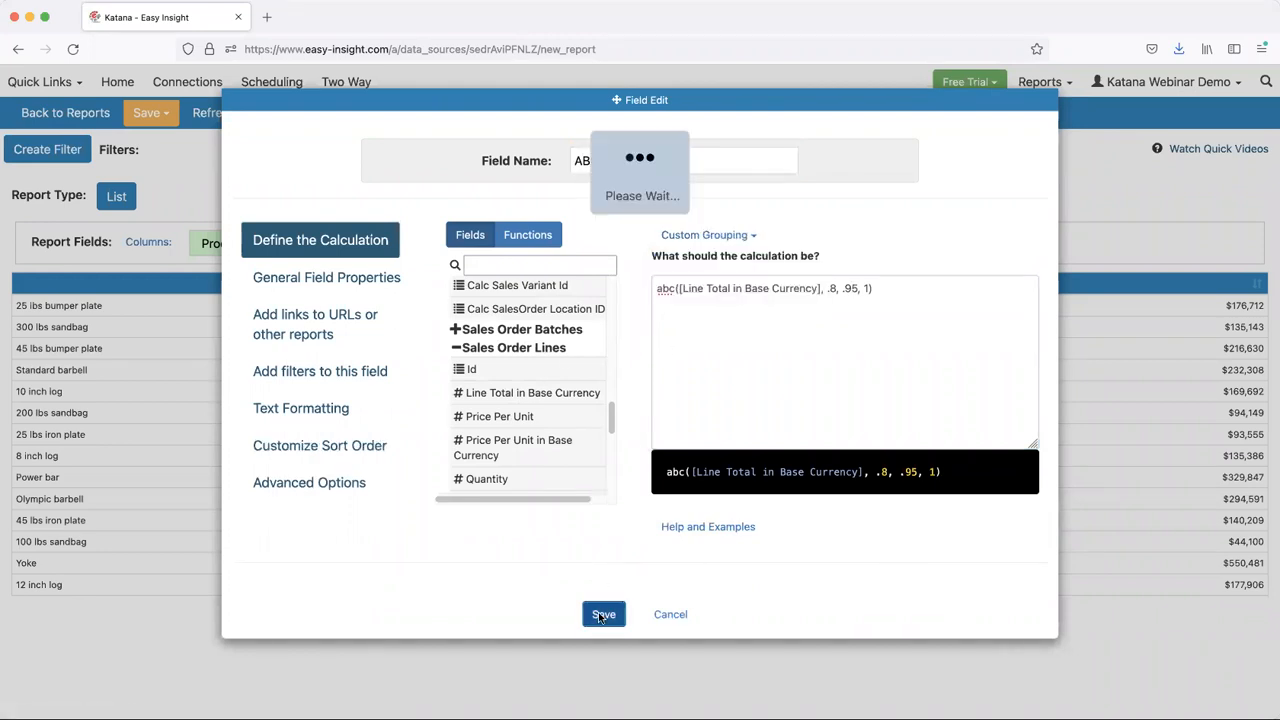
- Add the ABC field from Report Custom Fields as a column in the product sales list
left_click(550, 250)
scroll(480, 500, "down", 10)
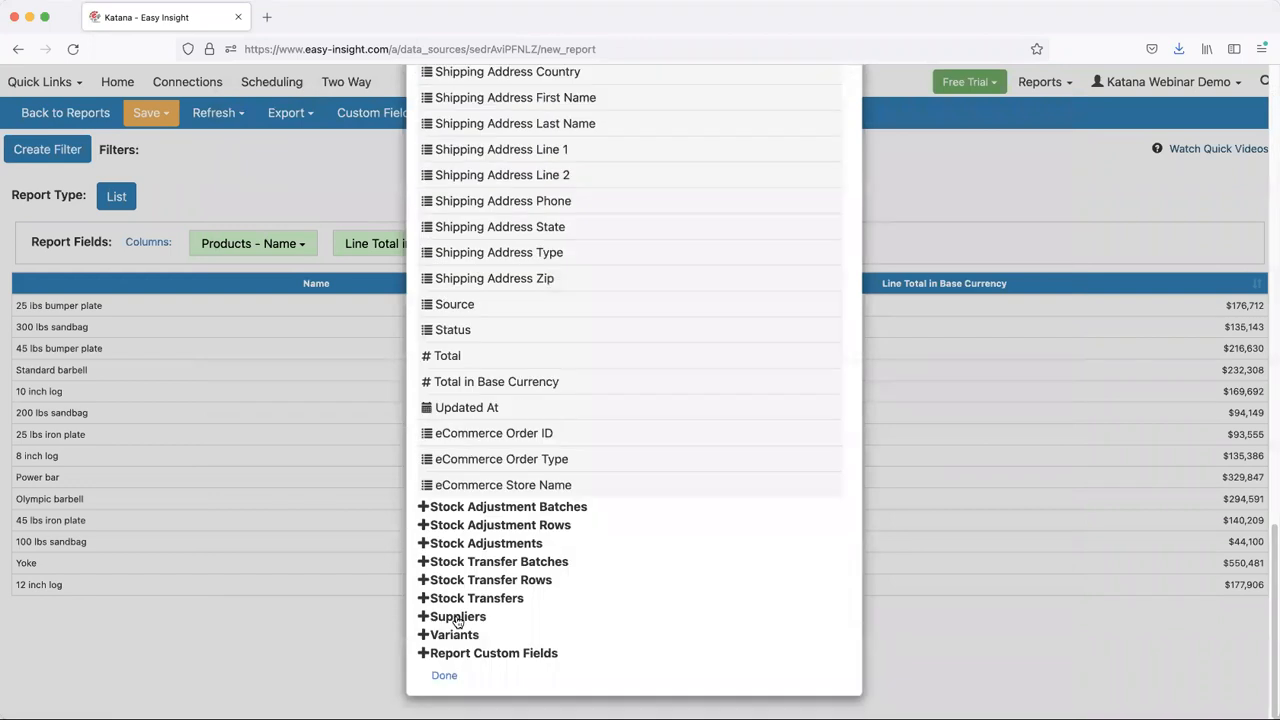
left_click(480, 653)
left_click(480, 675)
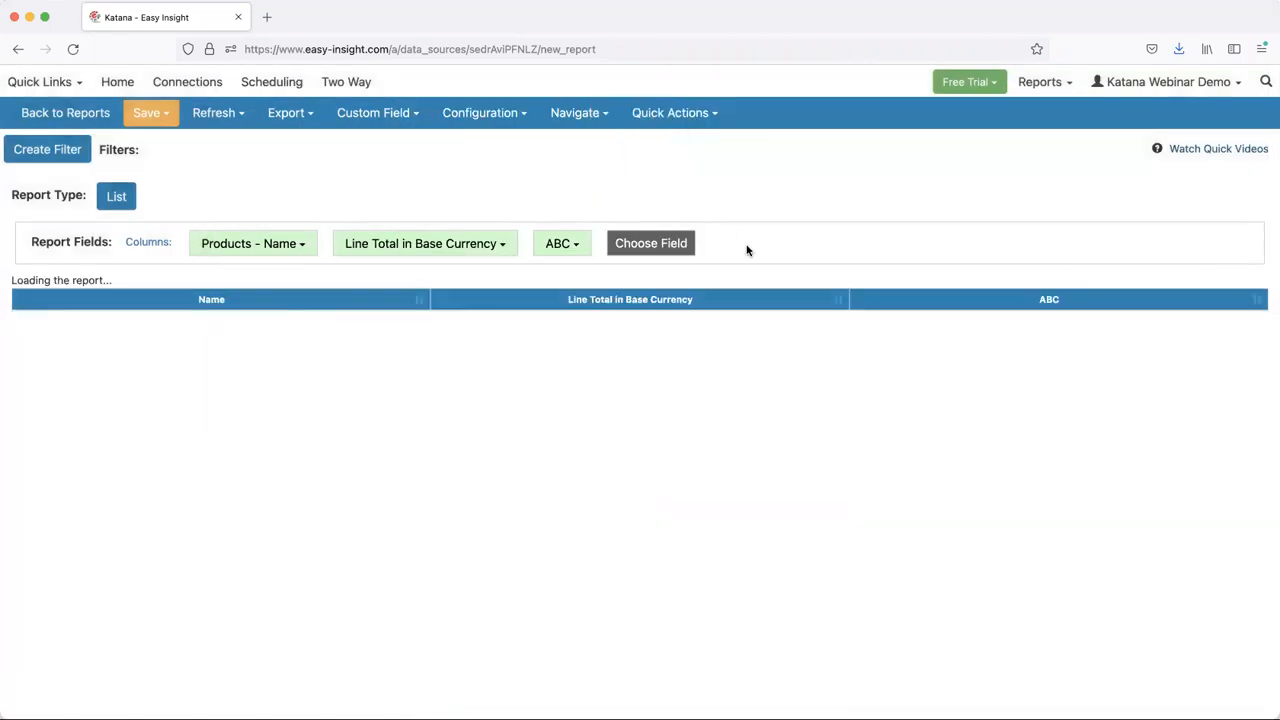
- Sort the report by the ABC column so the A products come first
left_click(874, 290)
left_click(874, 290)
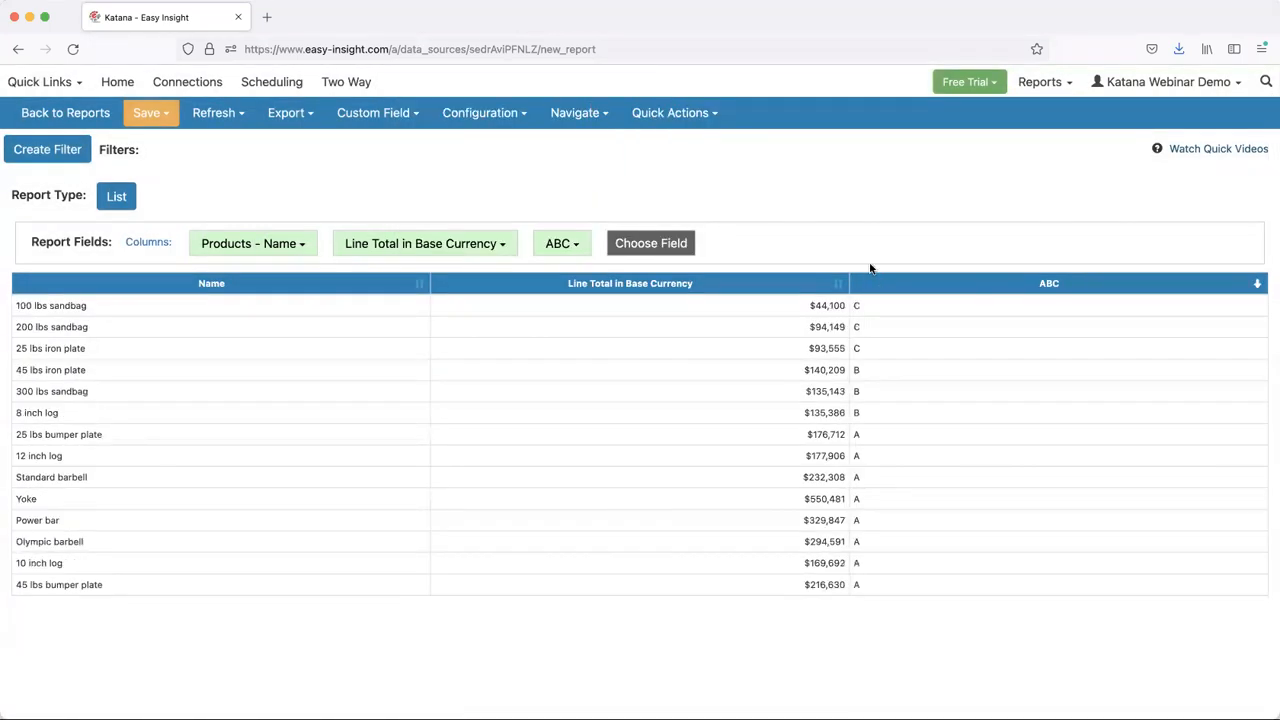
left_click(878, 290)
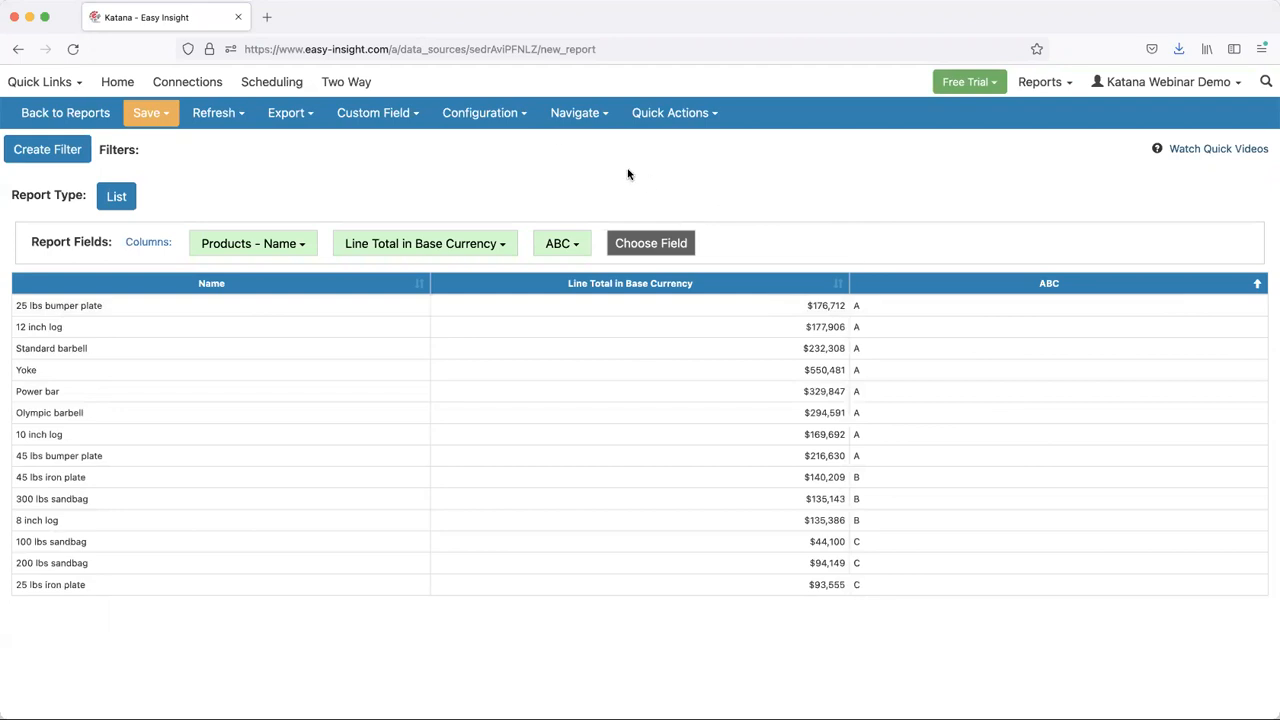
- Create another new list report and add PO Order No from the Purchase Orders group as its first column
left_click(576, 113)
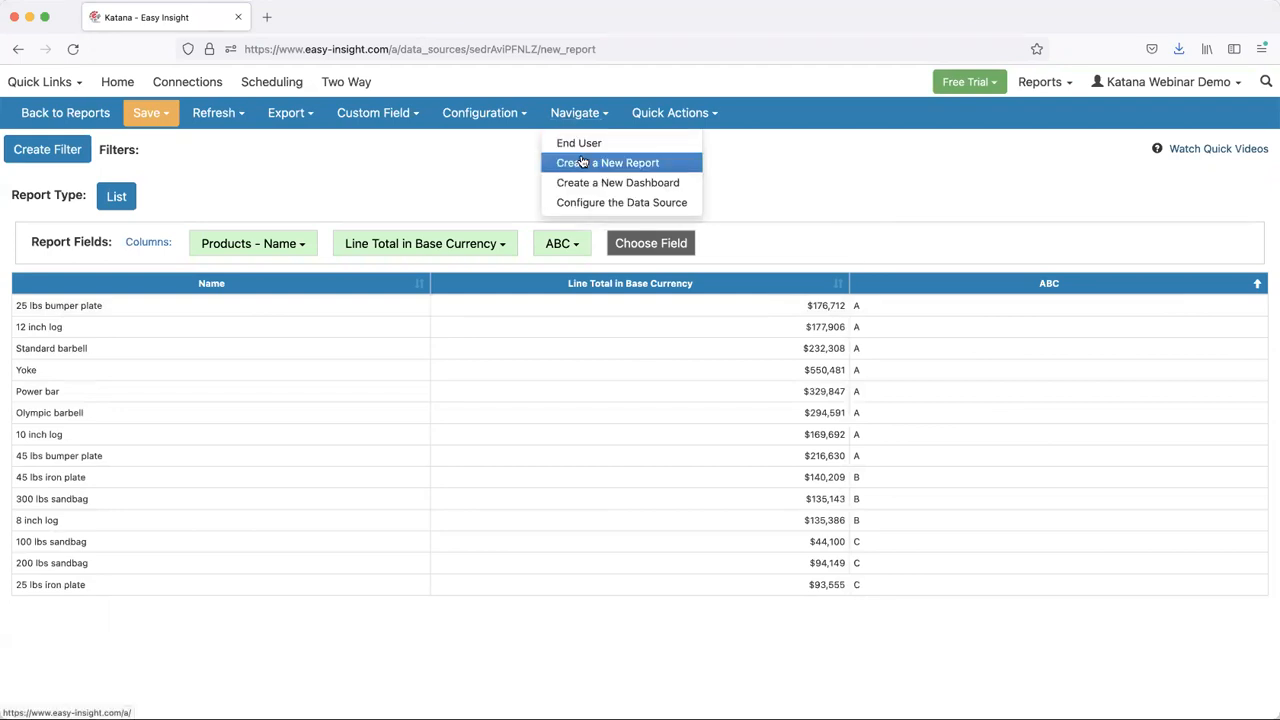
left_click(582, 162)
left_click(230, 246)
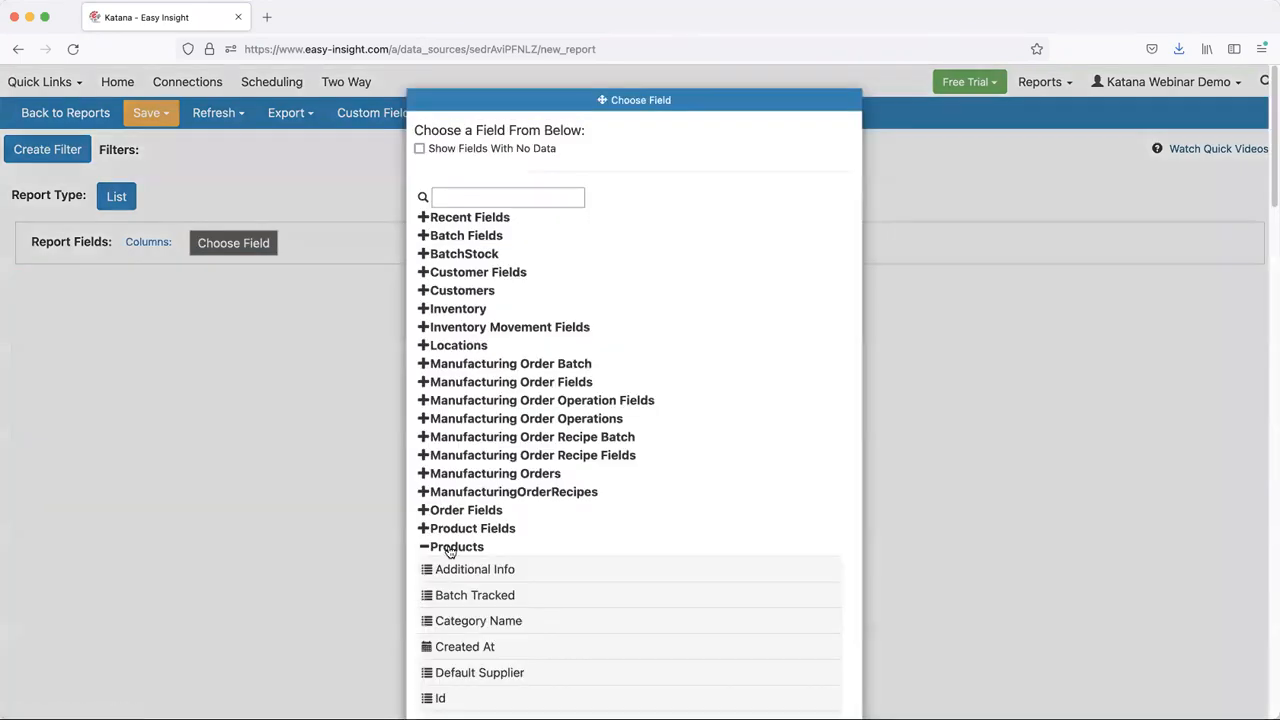
left_click(451, 547)
scroll(460, 550, "down", 5)
left_click(462, 478)
left_click(462, 478)
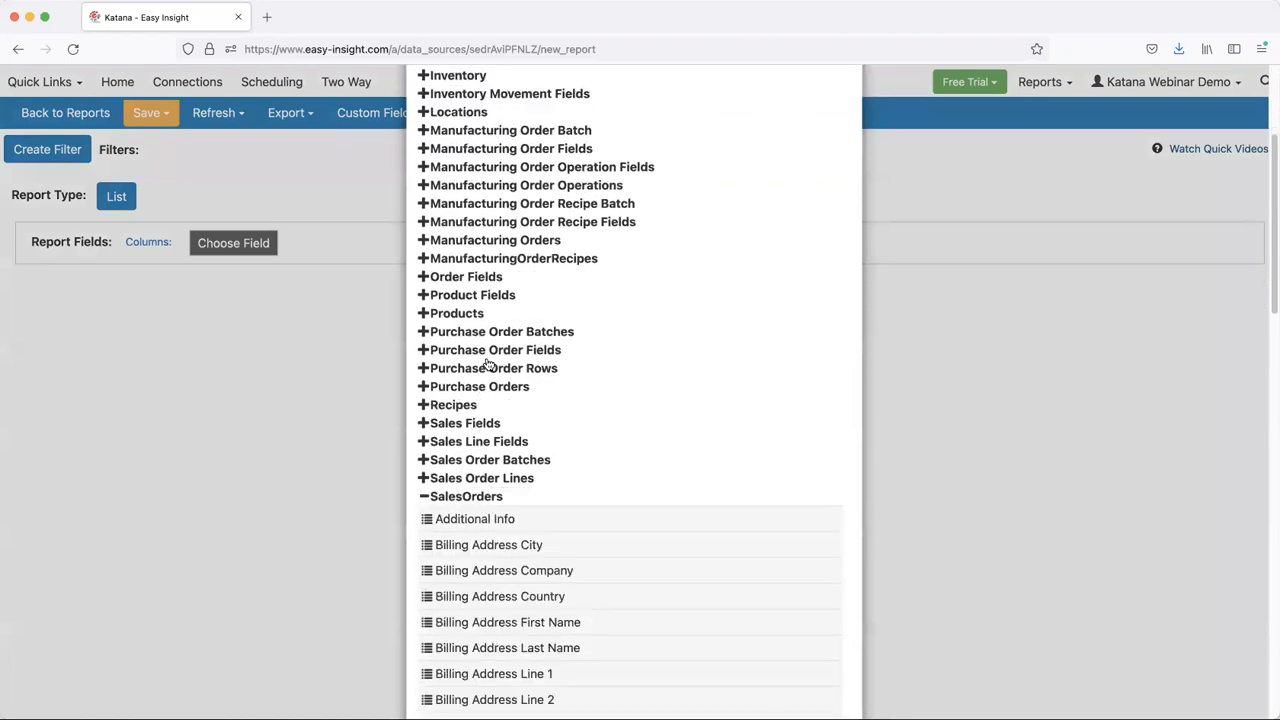
left_click(480, 386)
scroll(473, 432, "down", 2)
scroll(473, 432, "down", 1)
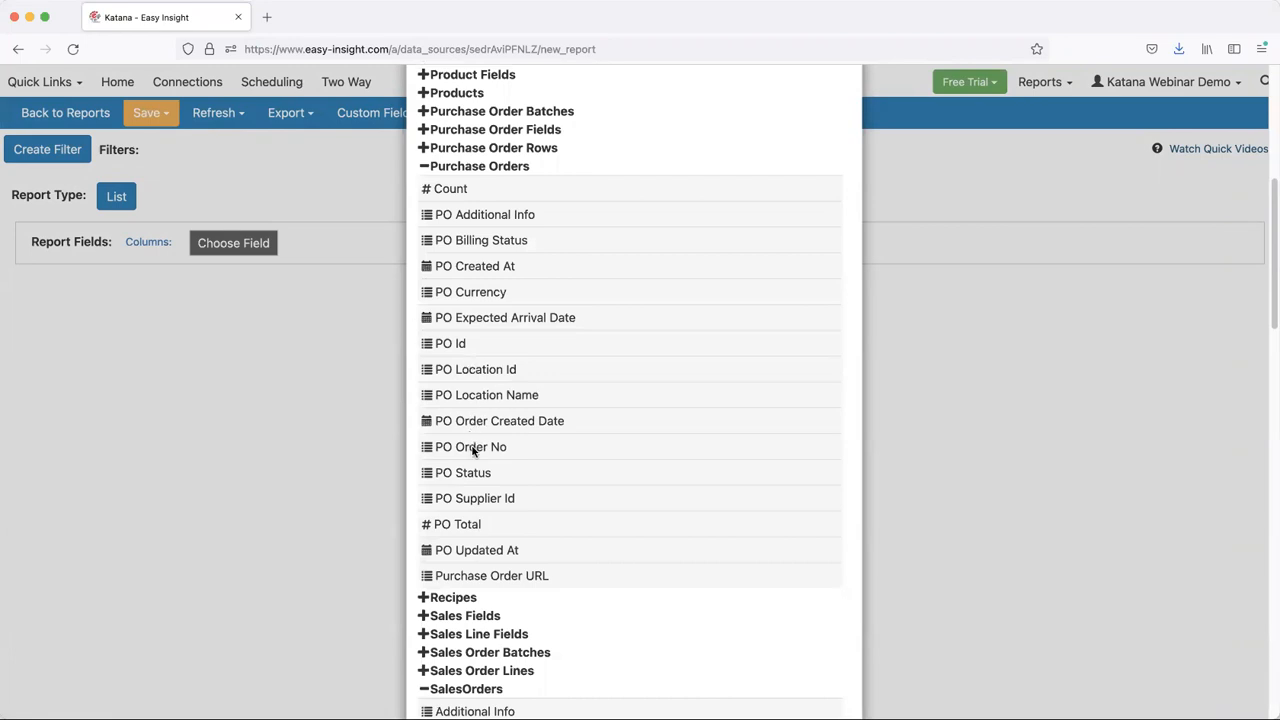
left_click(472, 447)
- Add PO Order Created Date and PO Expected Arrival Date as columns of the purchase order list
left_click(353, 246)
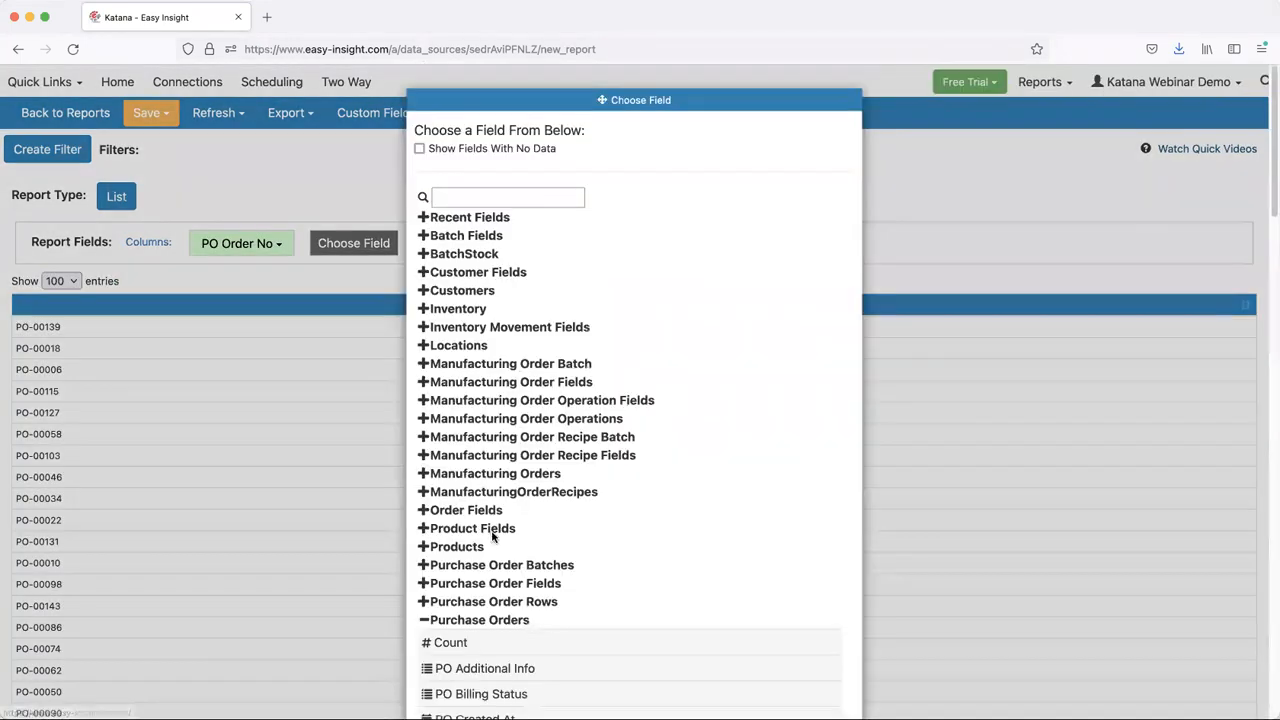
scroll(497, 531, "down", 5)
left_click(485, 527)
left_click(501, 257)
scroll(470, 470, "down", 5)
left_click(486, 442)
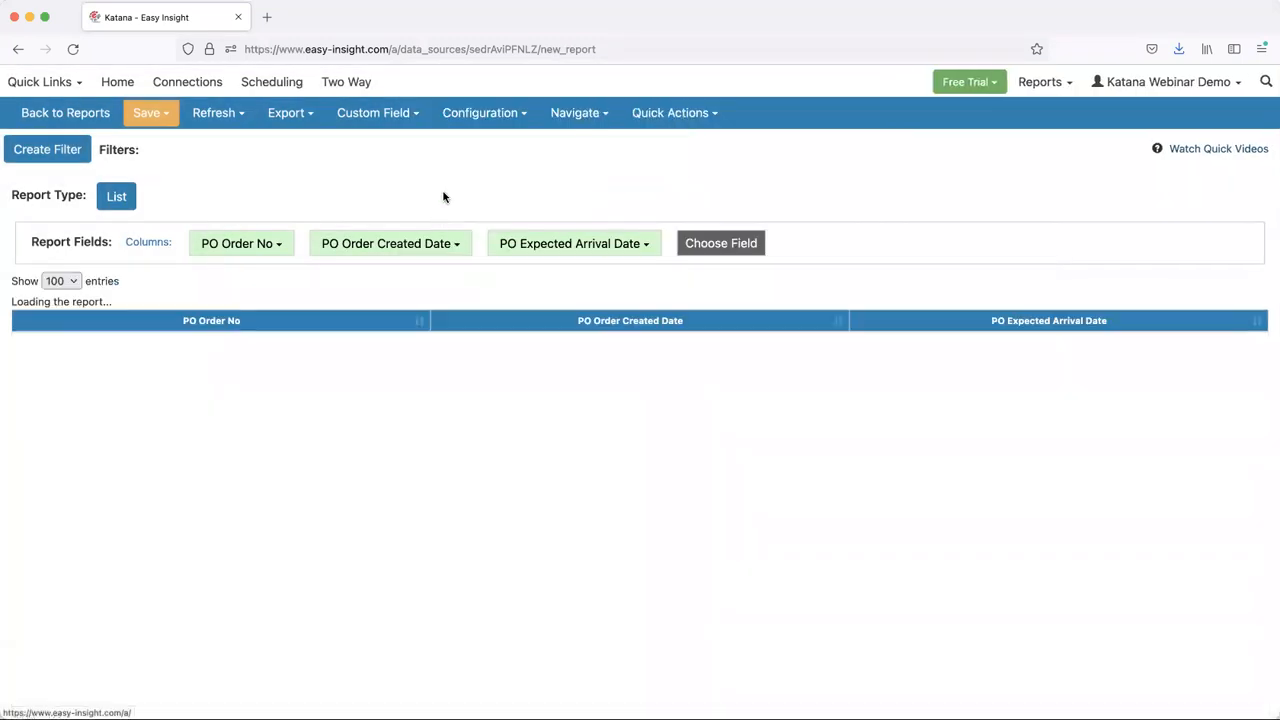
- Start a custom measure that uses daysbetween on the purchase order's created date and expected arrival date
left_click(358, 116)
left_click(373, 143)
type("daysbetween(")
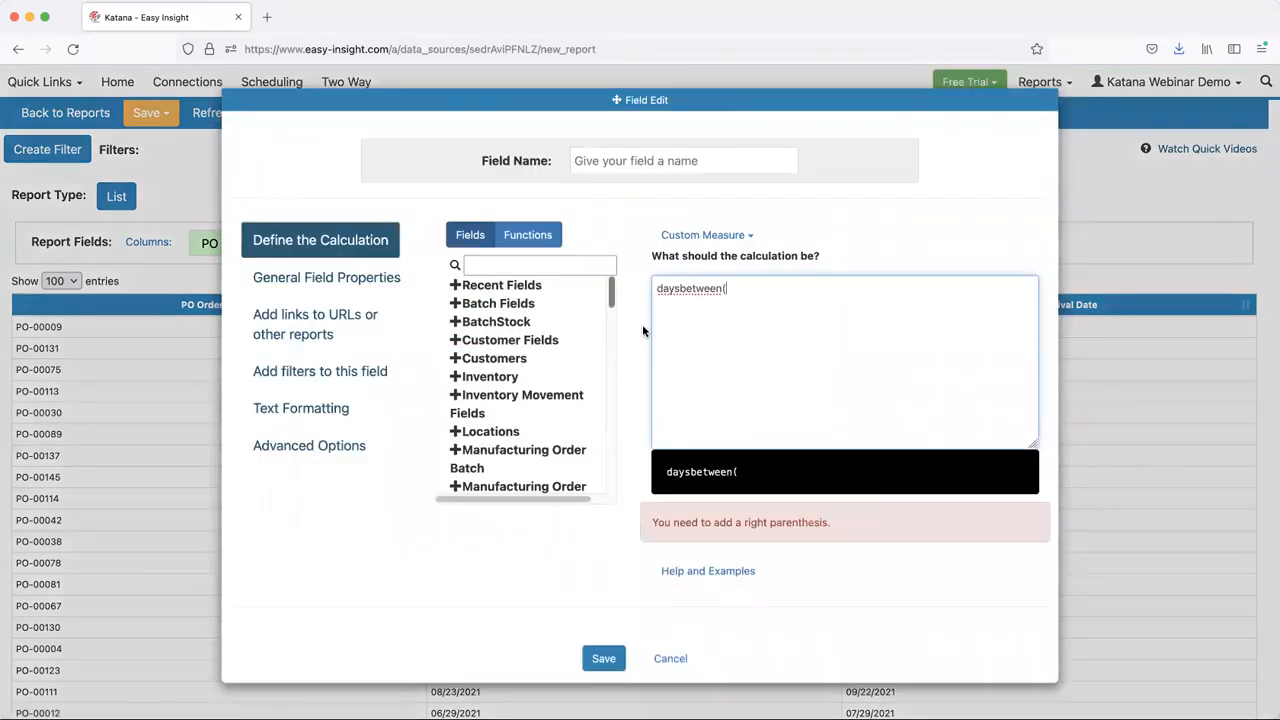
left_click_drag(612, 307, 615, 385)
scroll(615, 385, "down", 3)
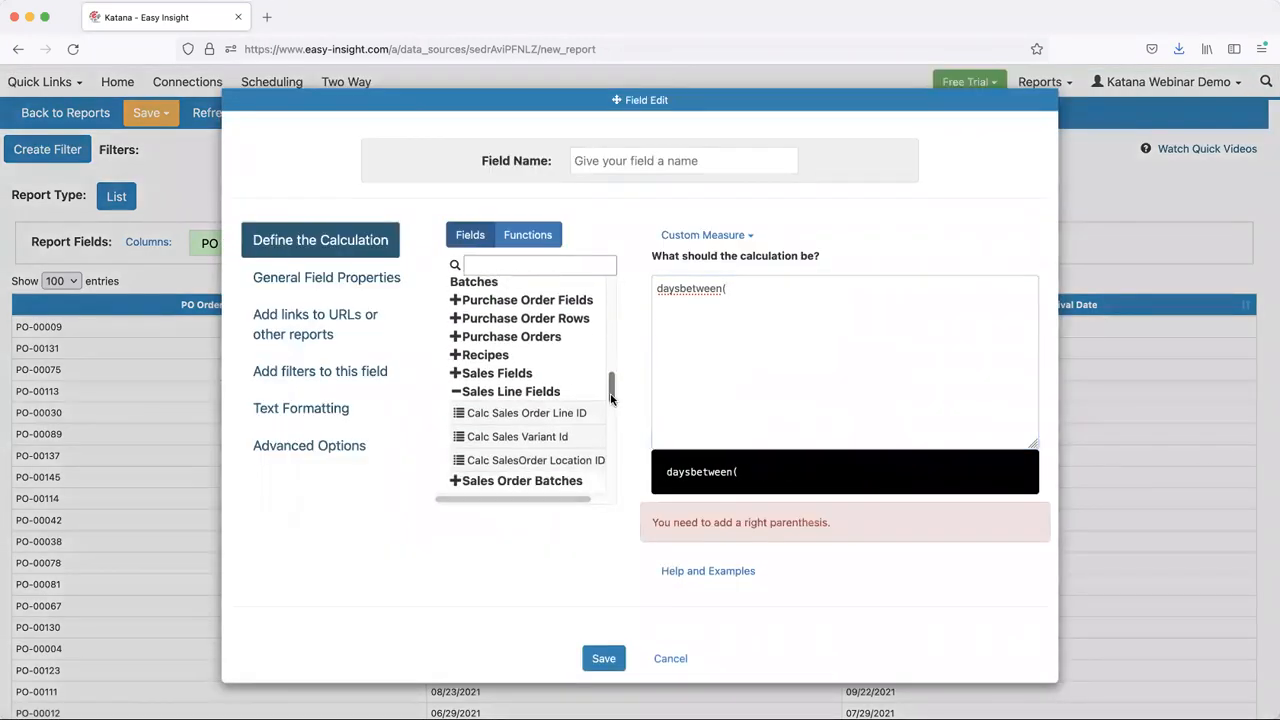
scroll(542, 367, "up", 3)
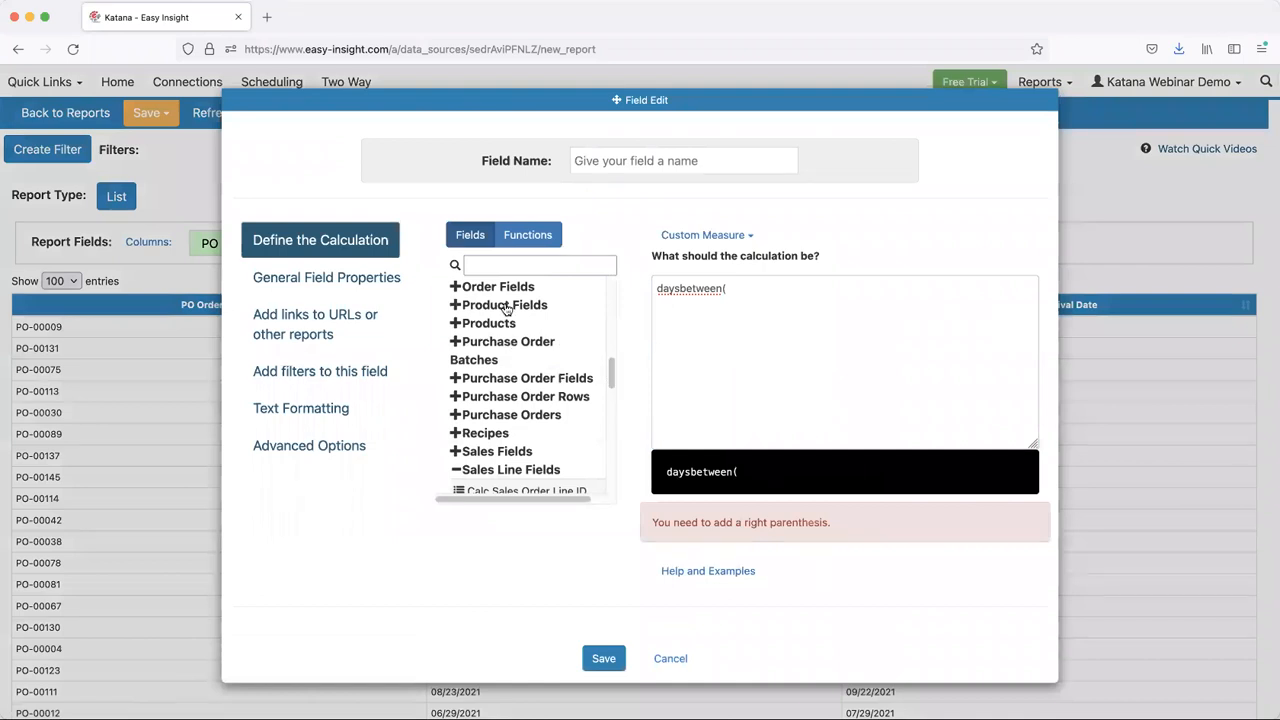
scroll(512, 425, "down", 1)
left_click(508, 395)
scroll(505, 390, "down", 3)
scroll(505, 390, "down", 1)
double_click(512, 415)
left_click(728, 345)
left_click_drag(520, 321, 856, 321)
type(")")
- Name the custom measure Days and save it
left_click(704, 160)
type("Days")
left_click(603, 628)
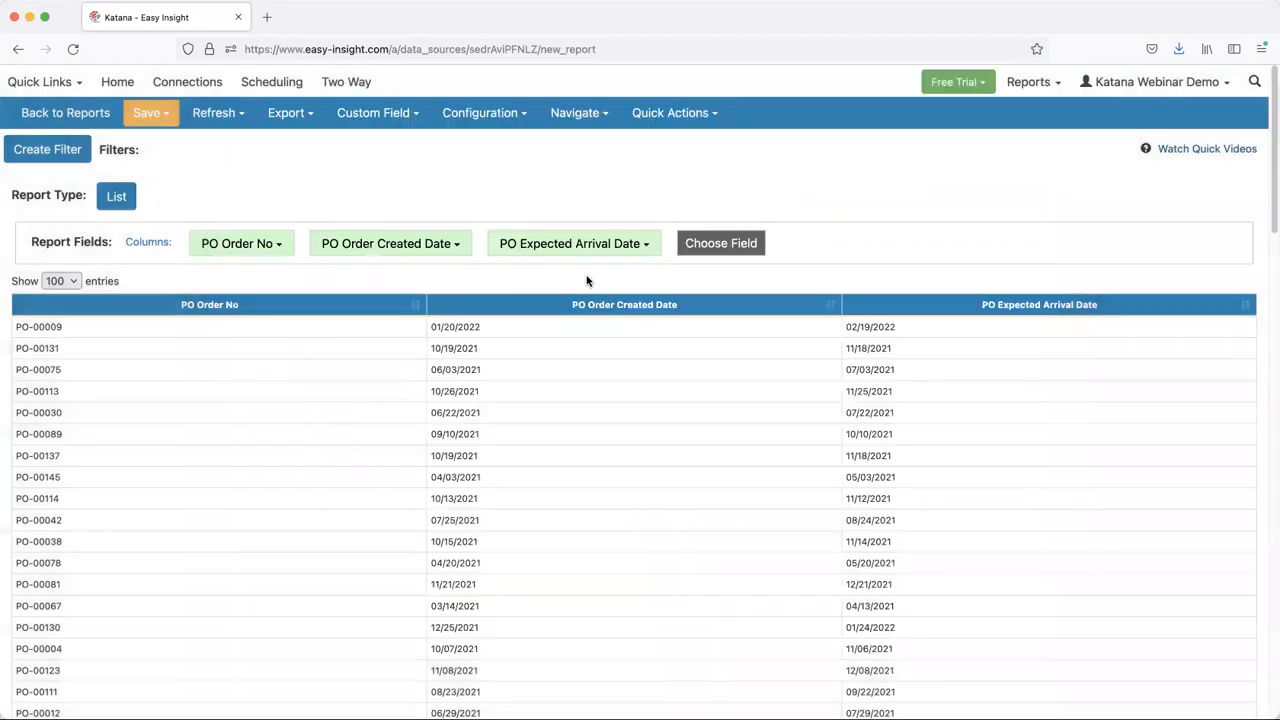
- Add the Days field from Report Custom Fields as a column in the purchase order report
left_click(714, 243)
scroll(498, 648, "down", 15)
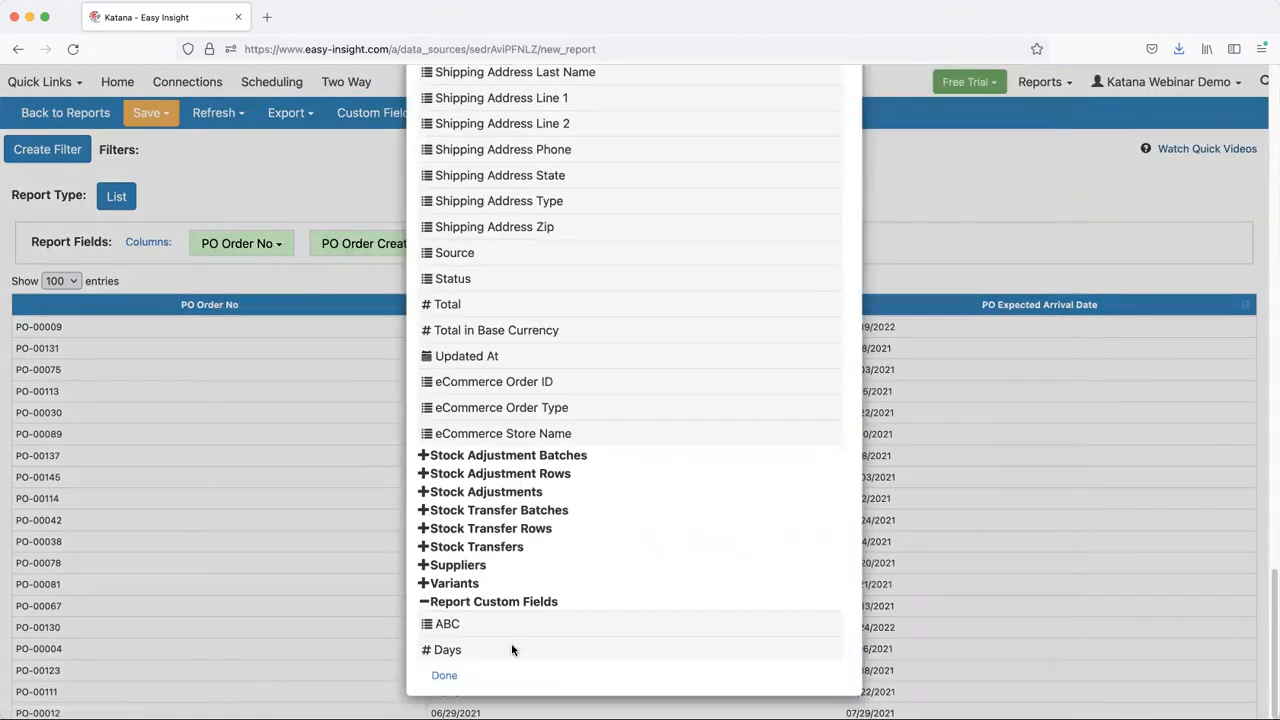
left_click(514, 650)
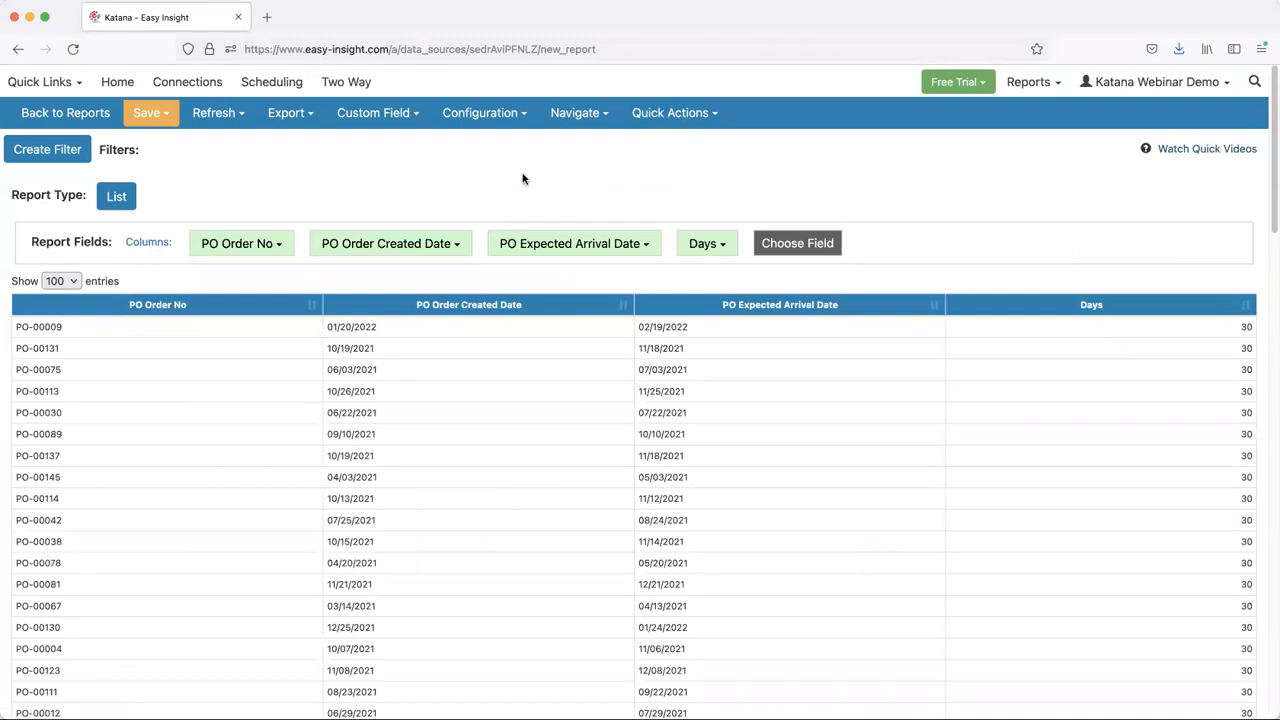
- Leave the report editor and open the catalogue of available data source connections
left_click(386, 116)
left_click(187, 88)
left_click(619, 148)
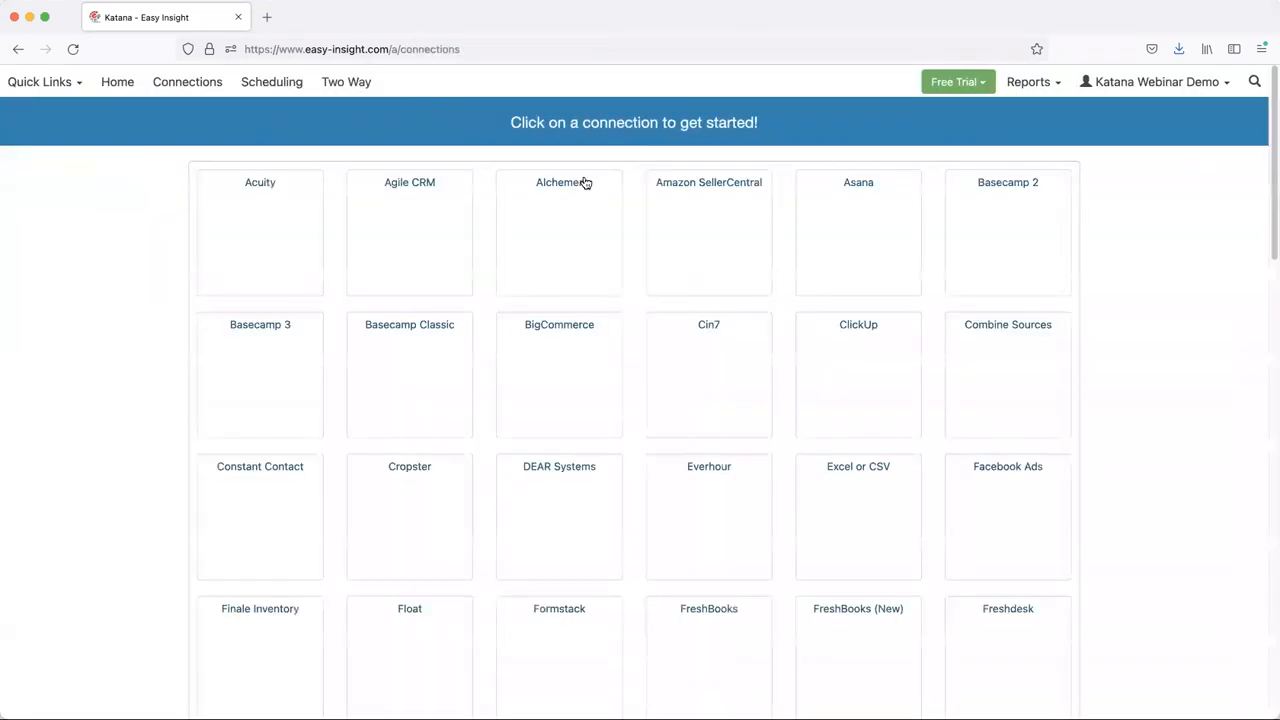
- Open the Business Dashboard to view its overview, and return to its data source
left_click(52, 88)
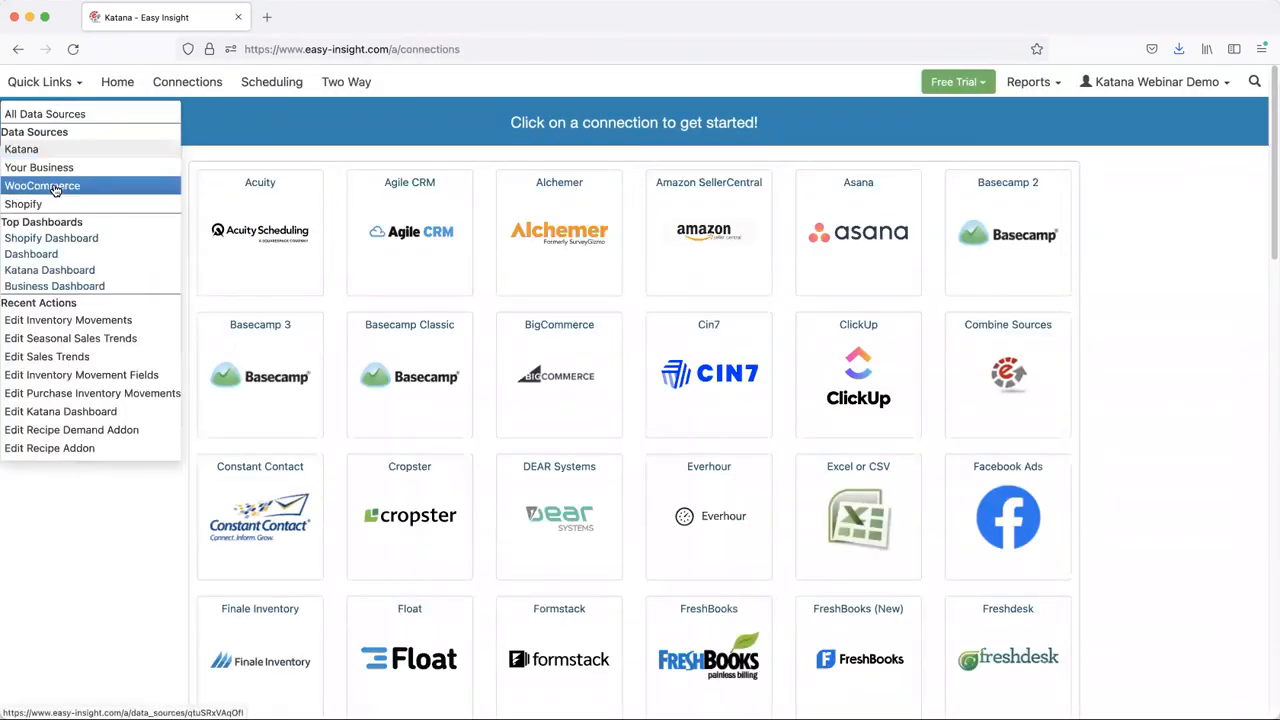
left_click(70, 286)
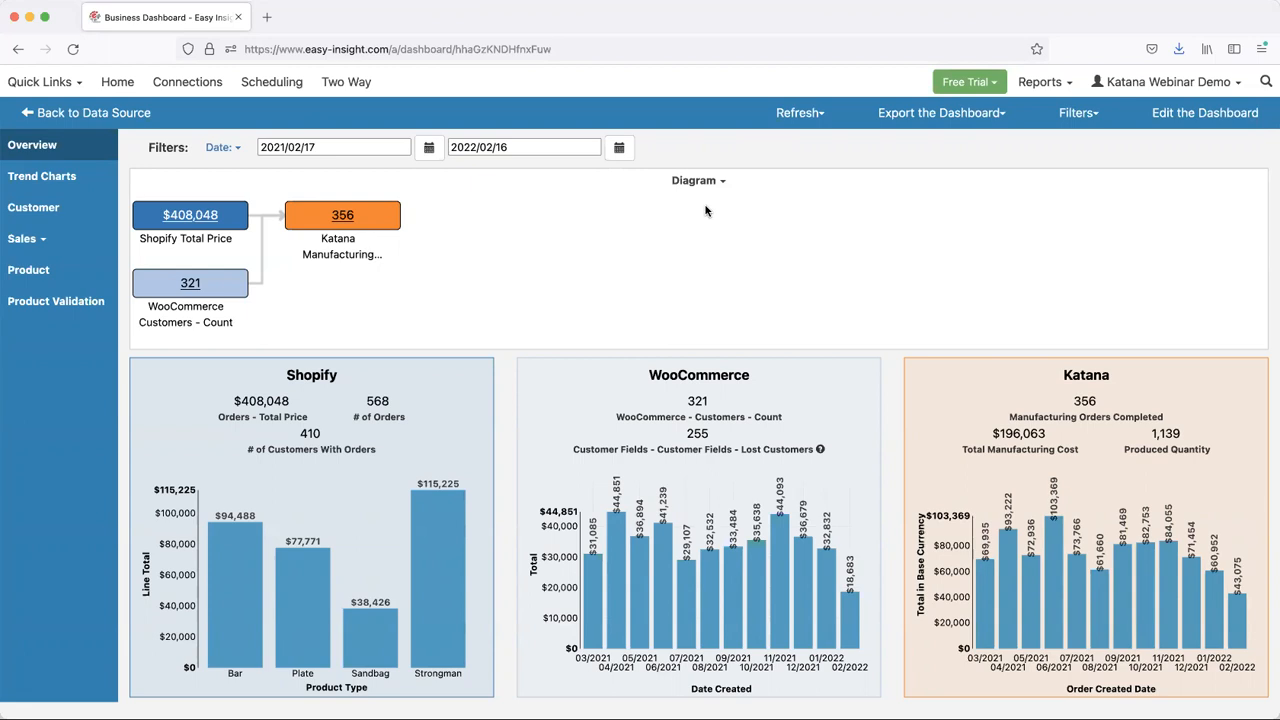
left_click(92, 114)
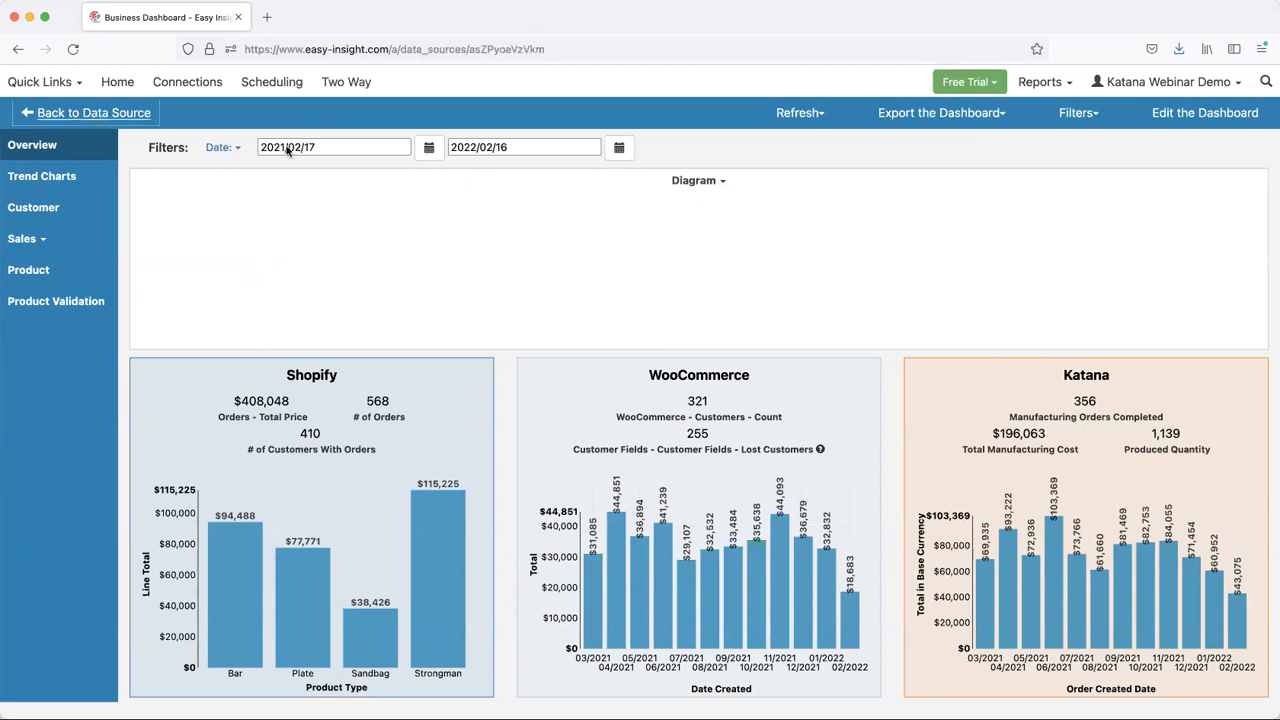
- Open the Katana data source and create a new report in it
left_click(38, 82)
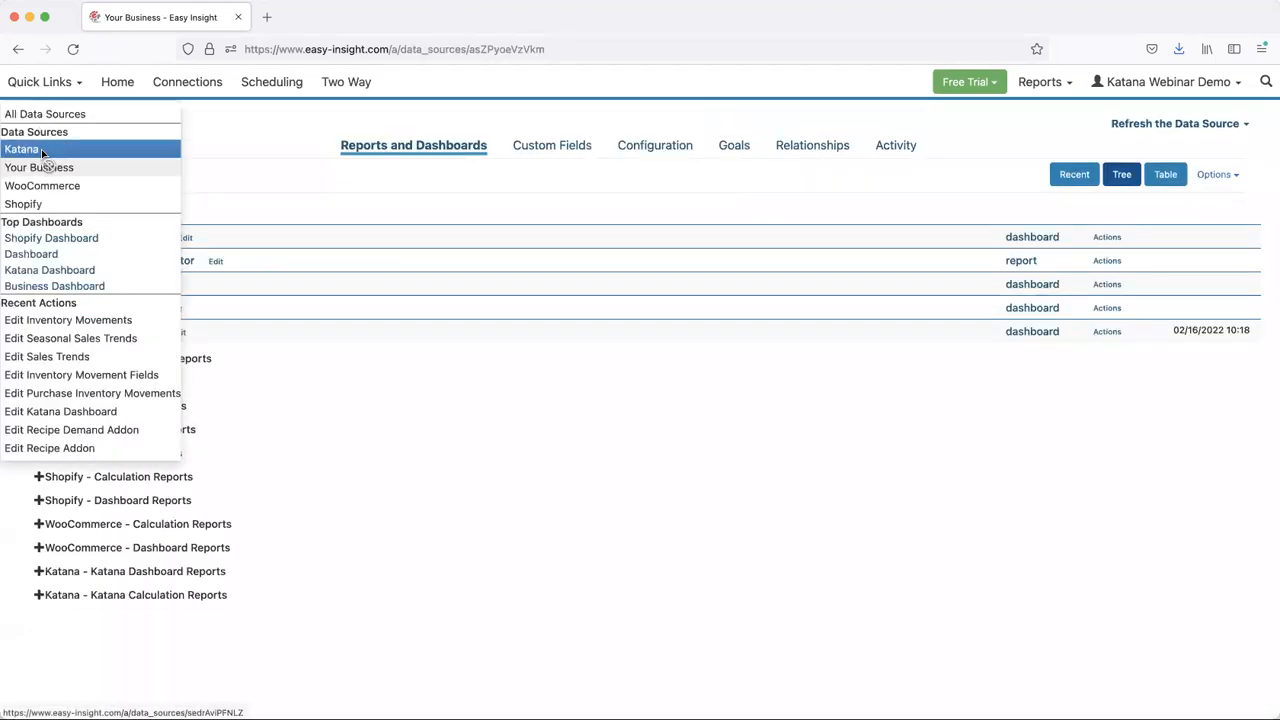
left_click(42, 150)
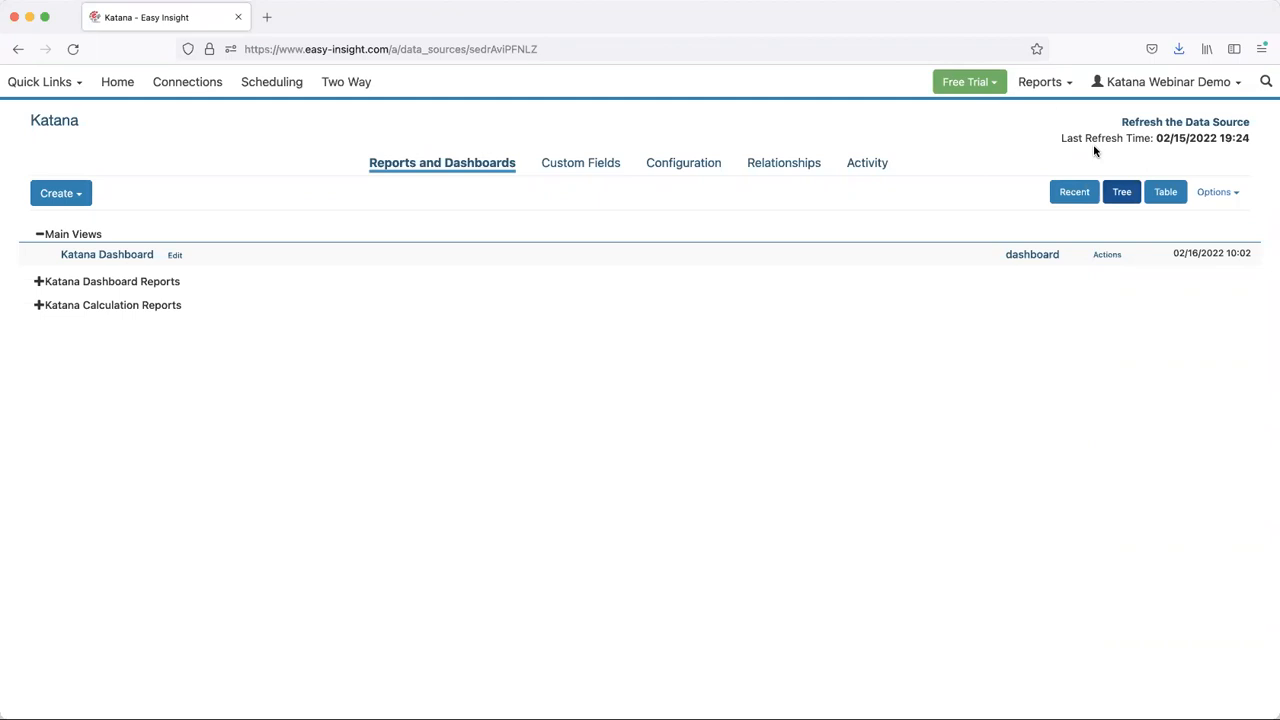
left_click(66, 193)
left_click(133, 233)
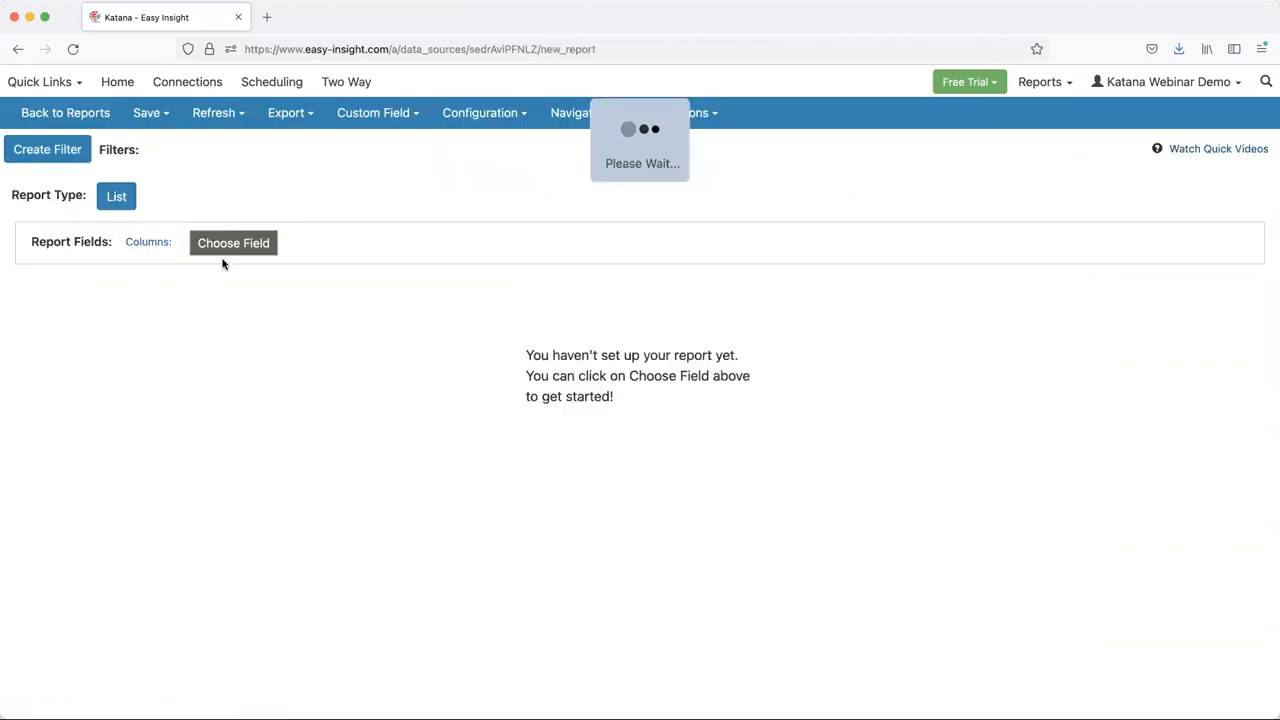
- Examine the fields available for the new report, especially those in the Manufacturing Orders group
left_click(268, 249)
scroll(483, 428, "down", 5)
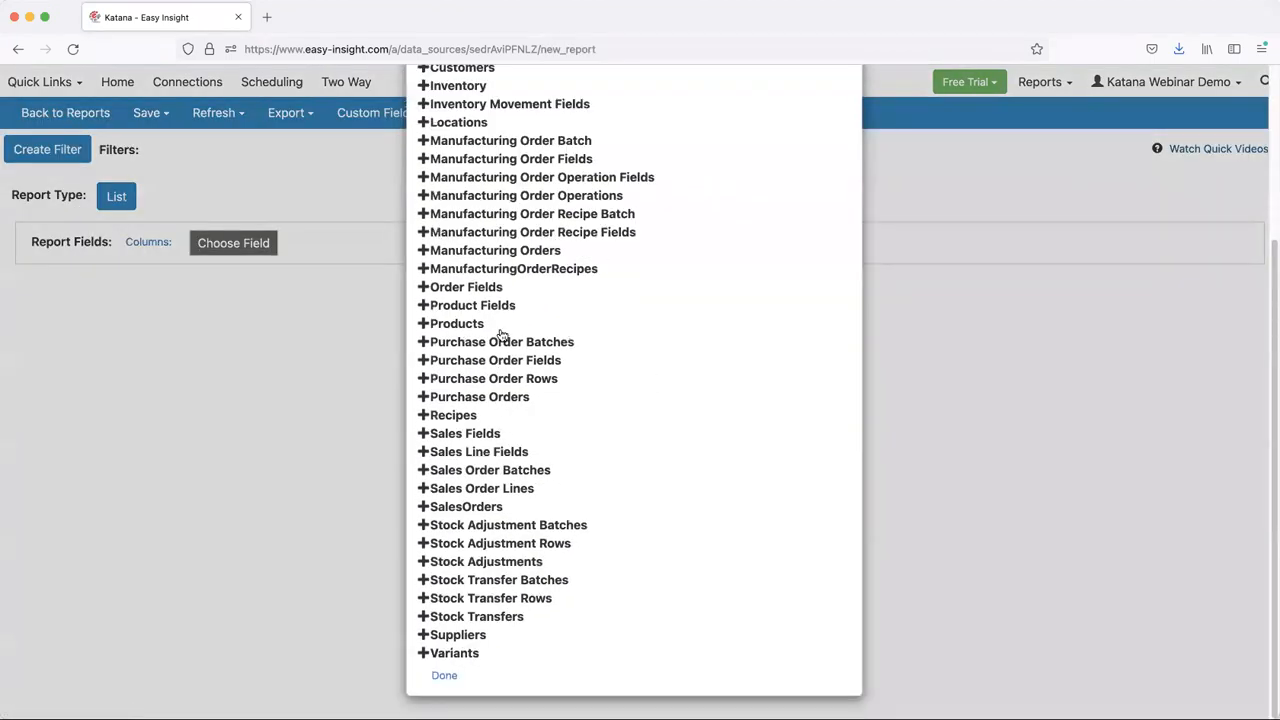
scroll(491, 286, "up", 2)
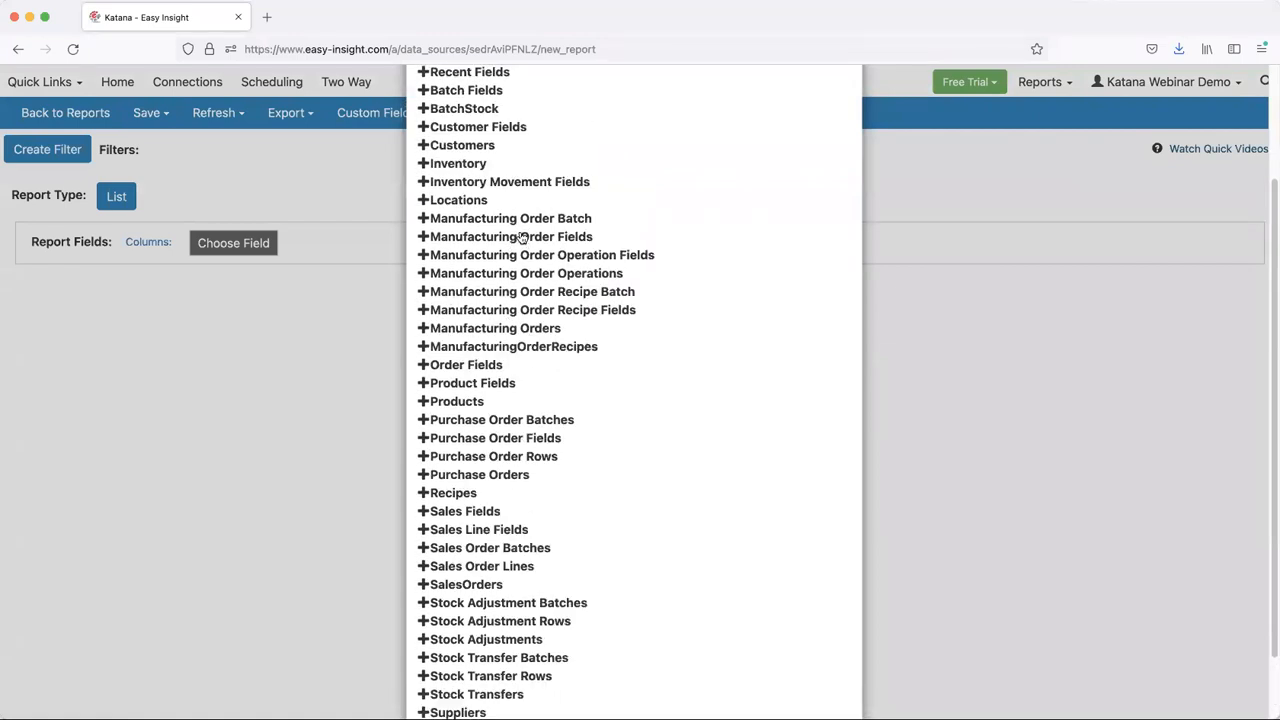
left_click(526, 330)
scroll(599, 350, "down", 4)
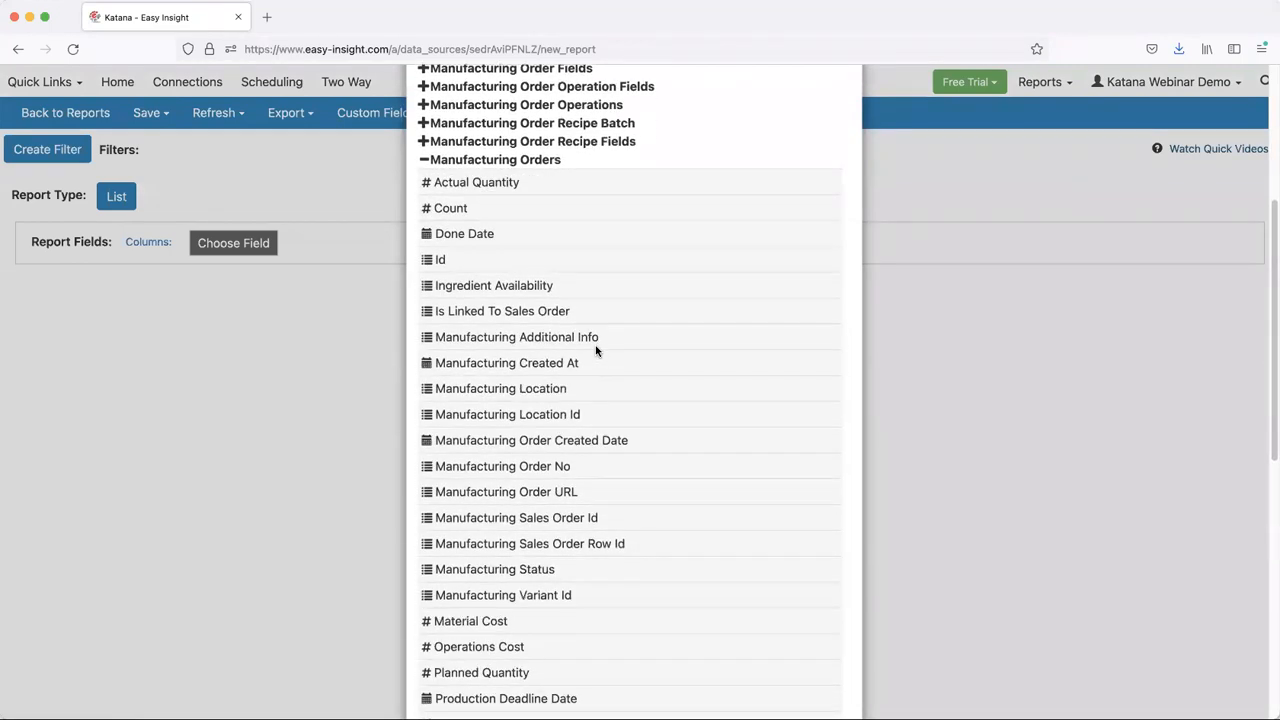
scroll(596, 349, "down", 2)
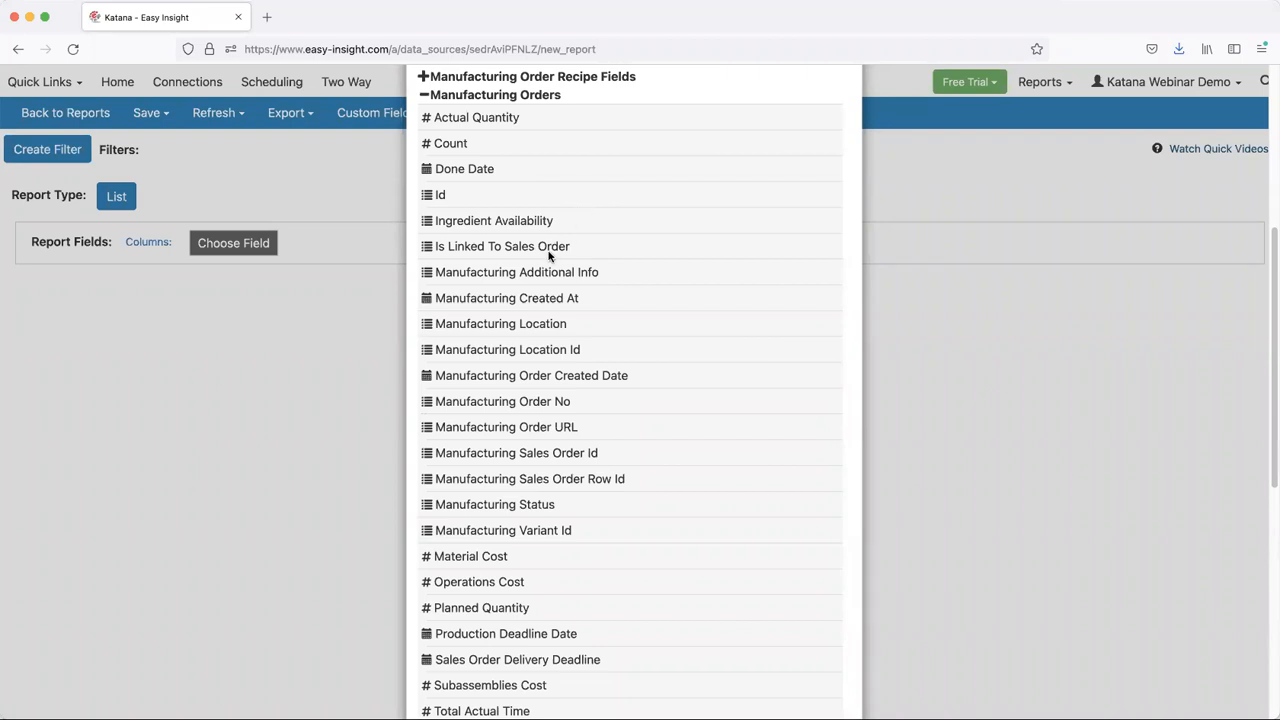
scroll(541, 268, "down", 2)
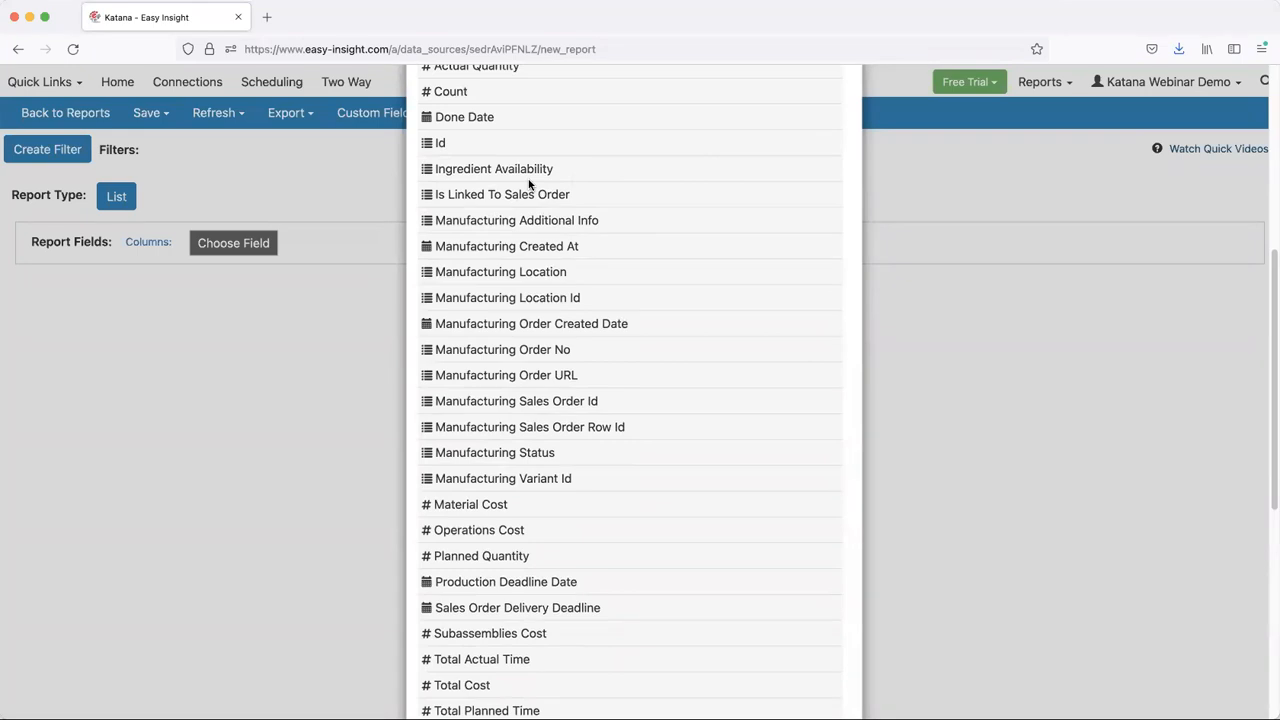
scroll(529, 183, "up", 3)
scroll(549, 177, "up", 2)
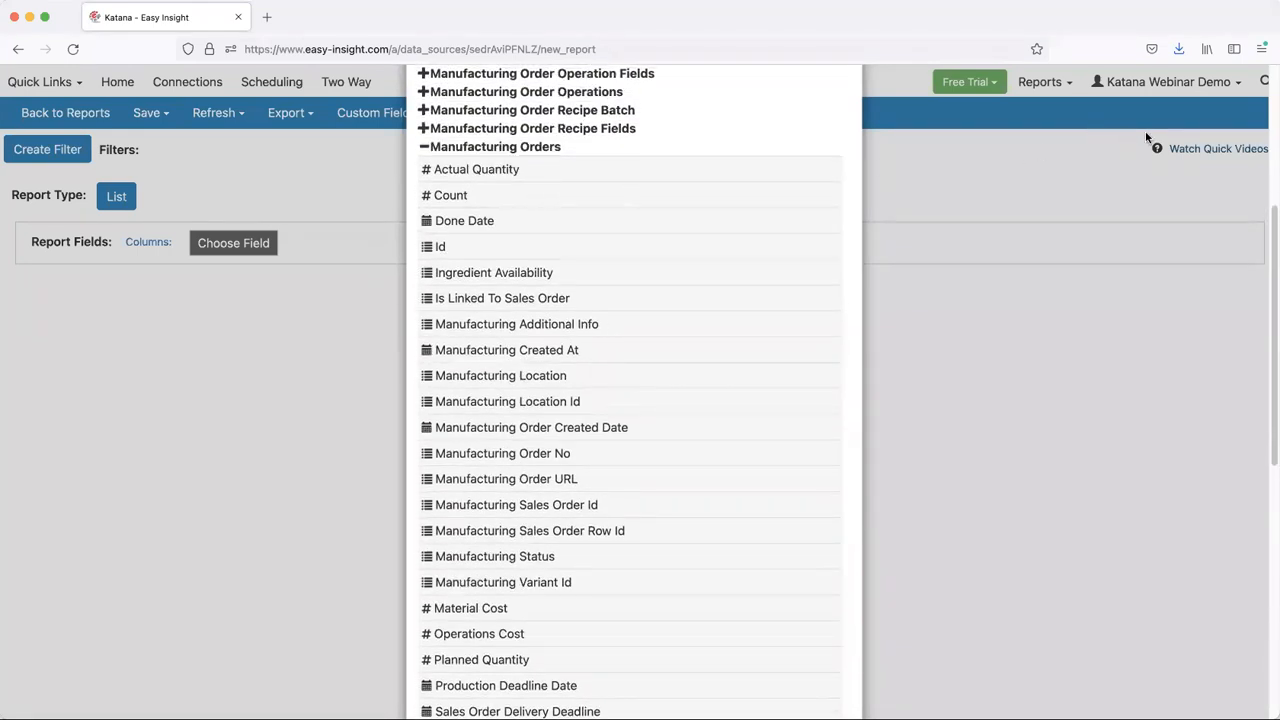
scroll(814, 131, "up", 1)
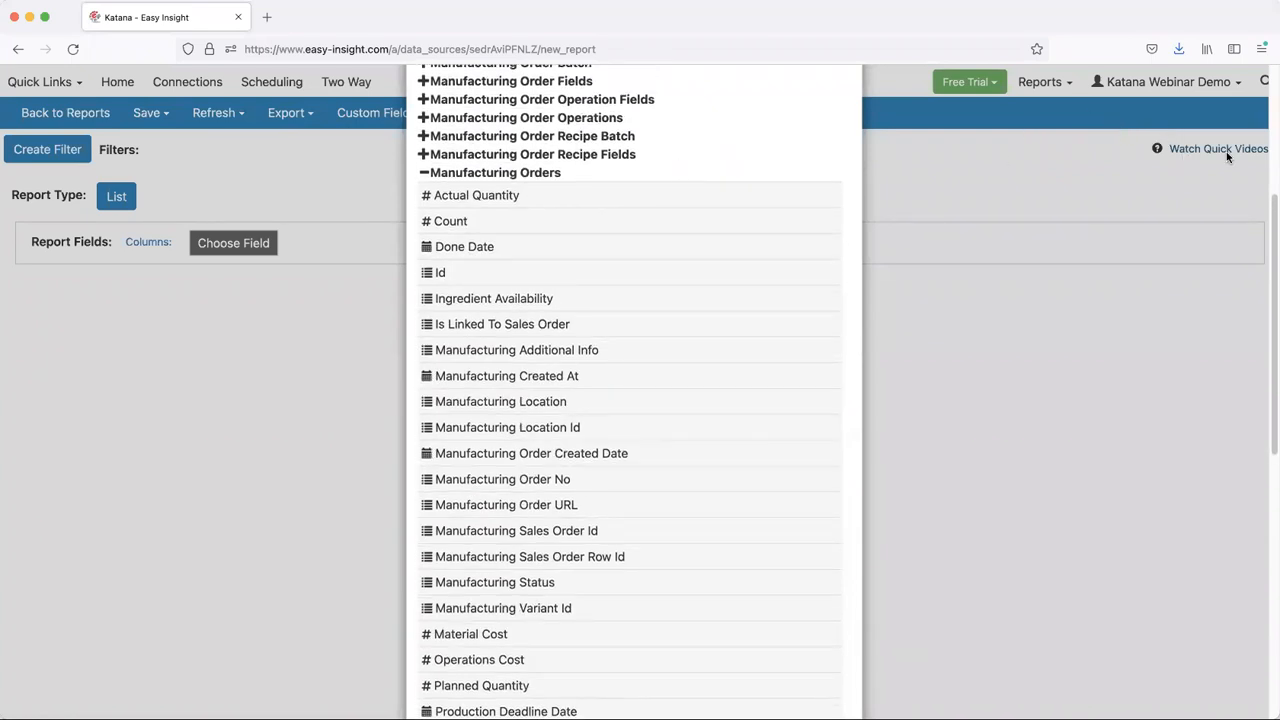
scroll(581, 192, "up", 1)
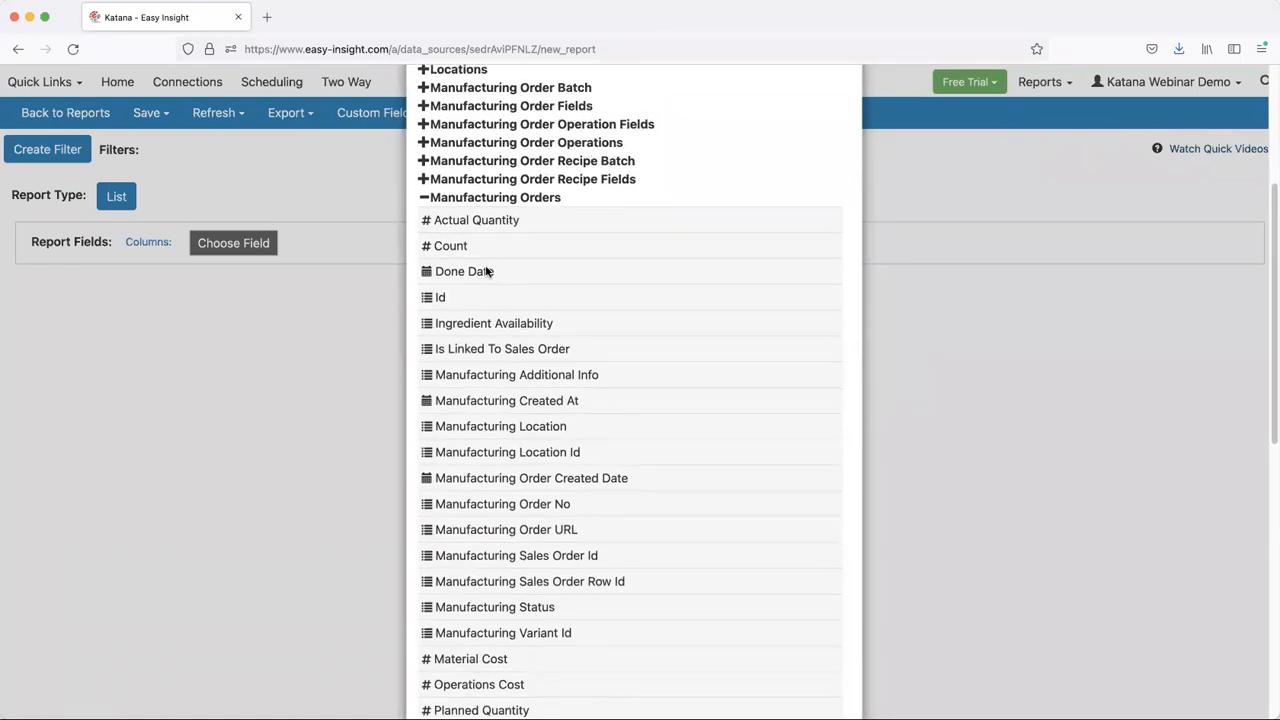
scroll(490, 250, "down", 1)
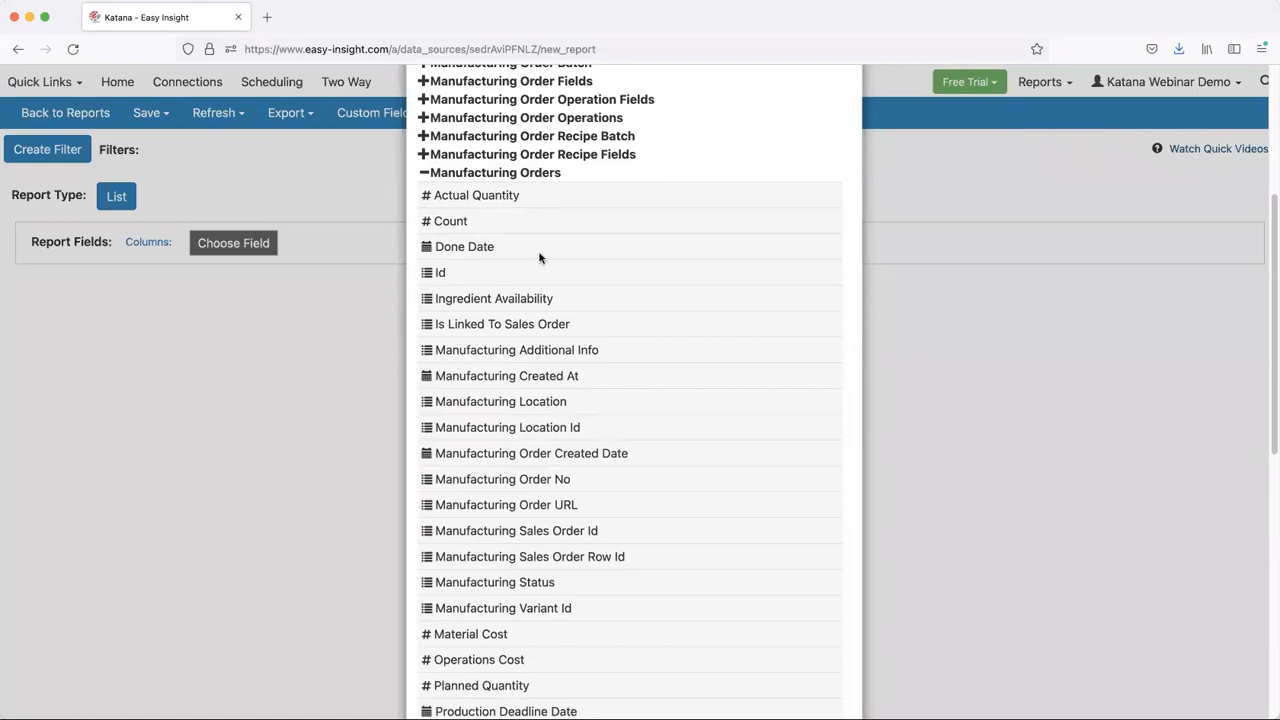
scroll(546, 262, "down", 1)
scroll(546, 262, "down", 3)
scroll(540, 440, "down", 2)
scroll(540, 447, "down", 1)
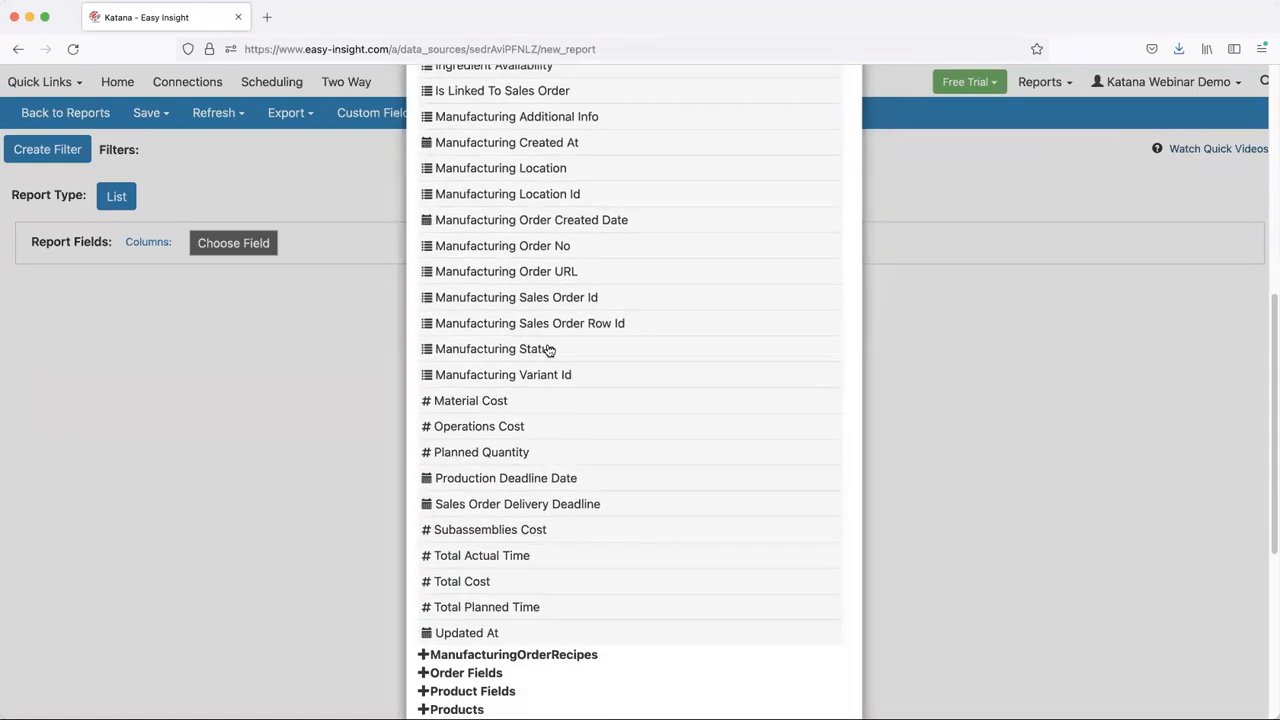
scroll(547, 347, "up", 5)
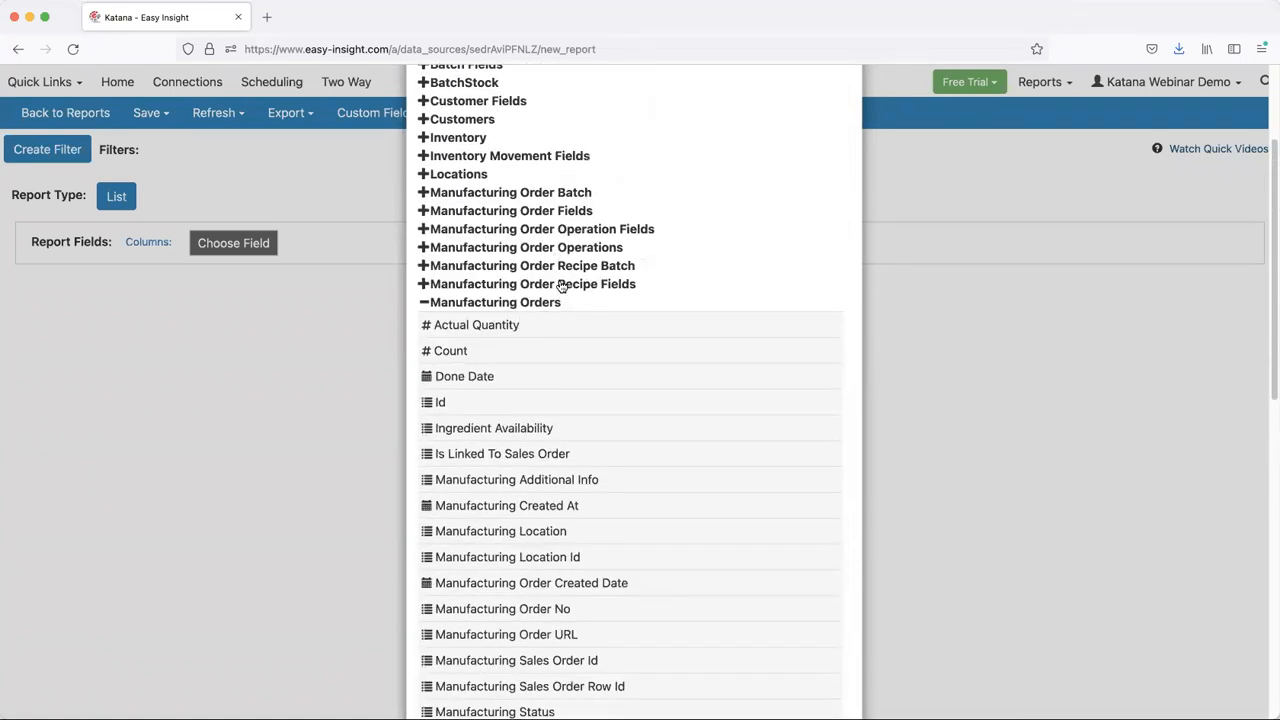
- Add Calc ManufacturingOrderRecipes Id from Manufacturing Order Recipe Fields as a report column
left_click(558, 285)
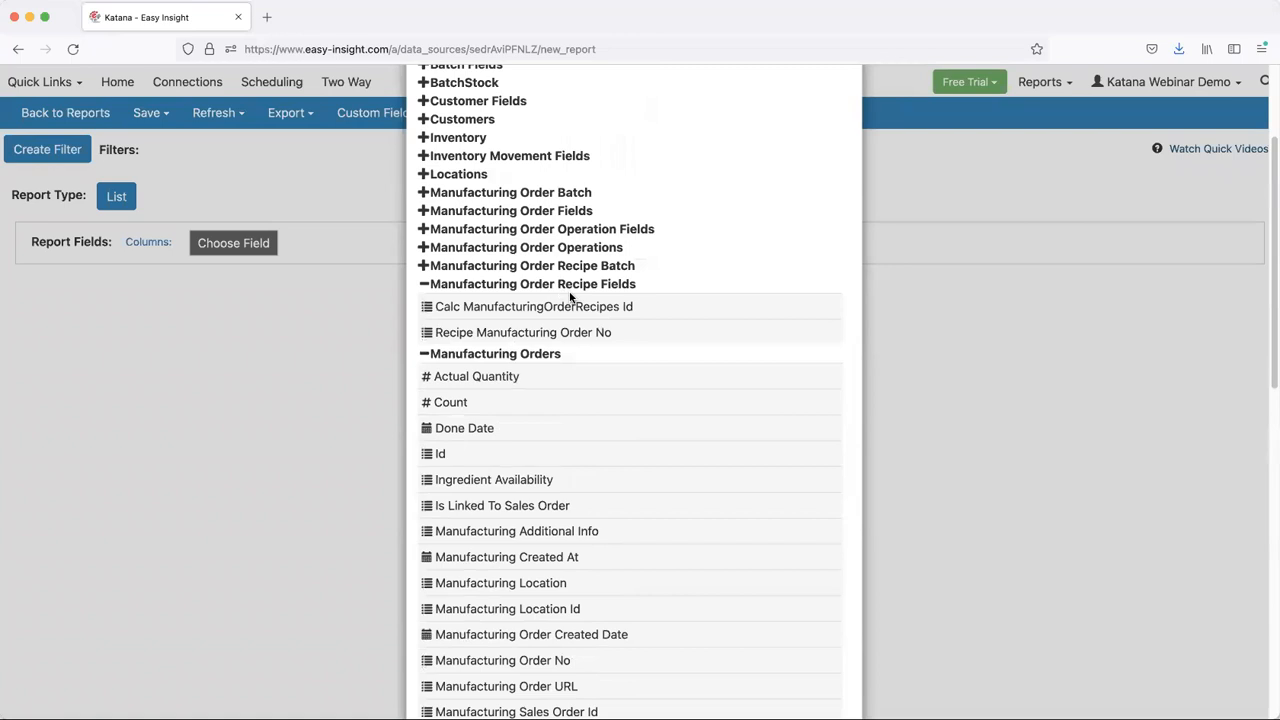
left_click(572, 304)
- Reopen the report's field selection and expand the Manufacturing Order Operations group to view its fields
left_click(348, 246)
left_click(344, 268)
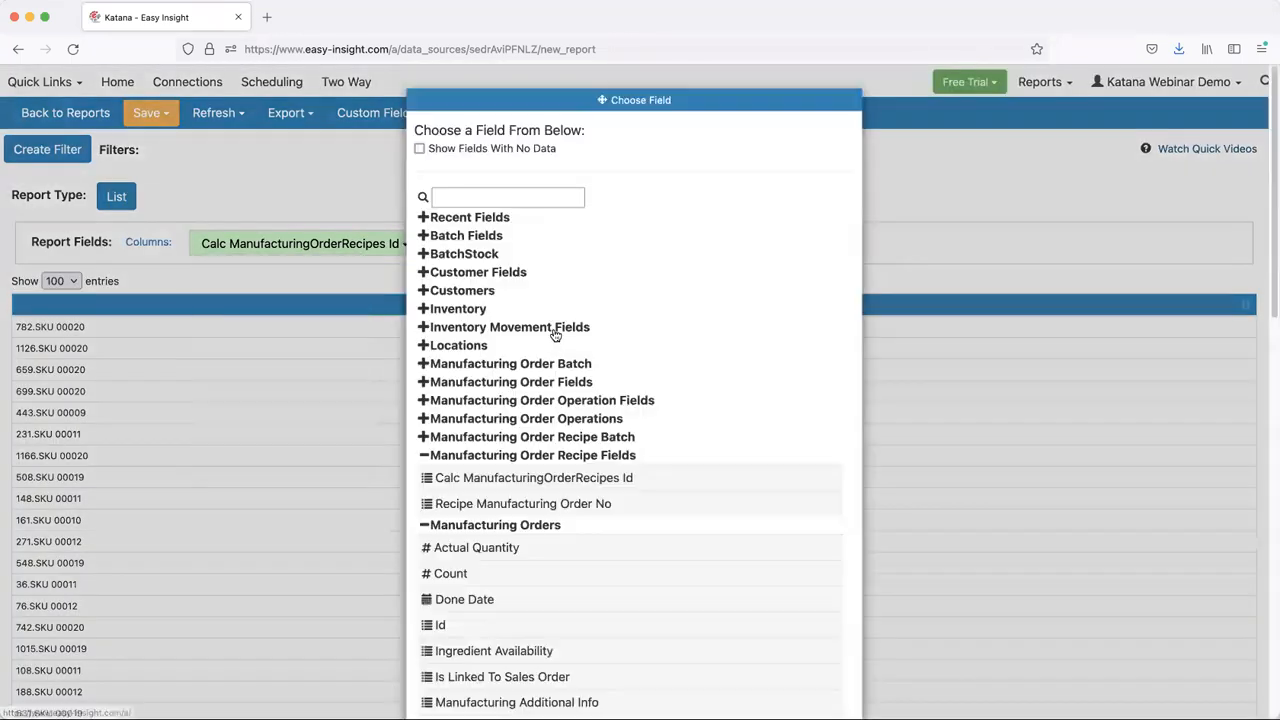
scroll(560, 328, "down", 3)
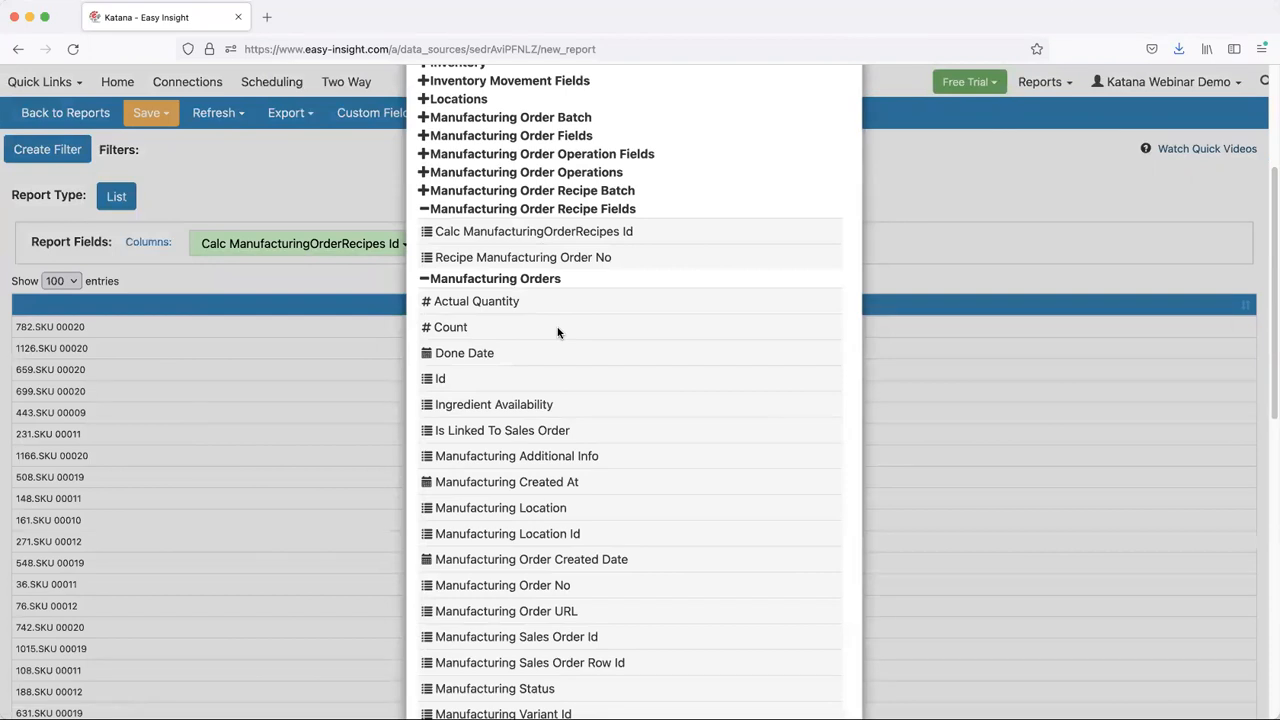
left_click(527, 175)
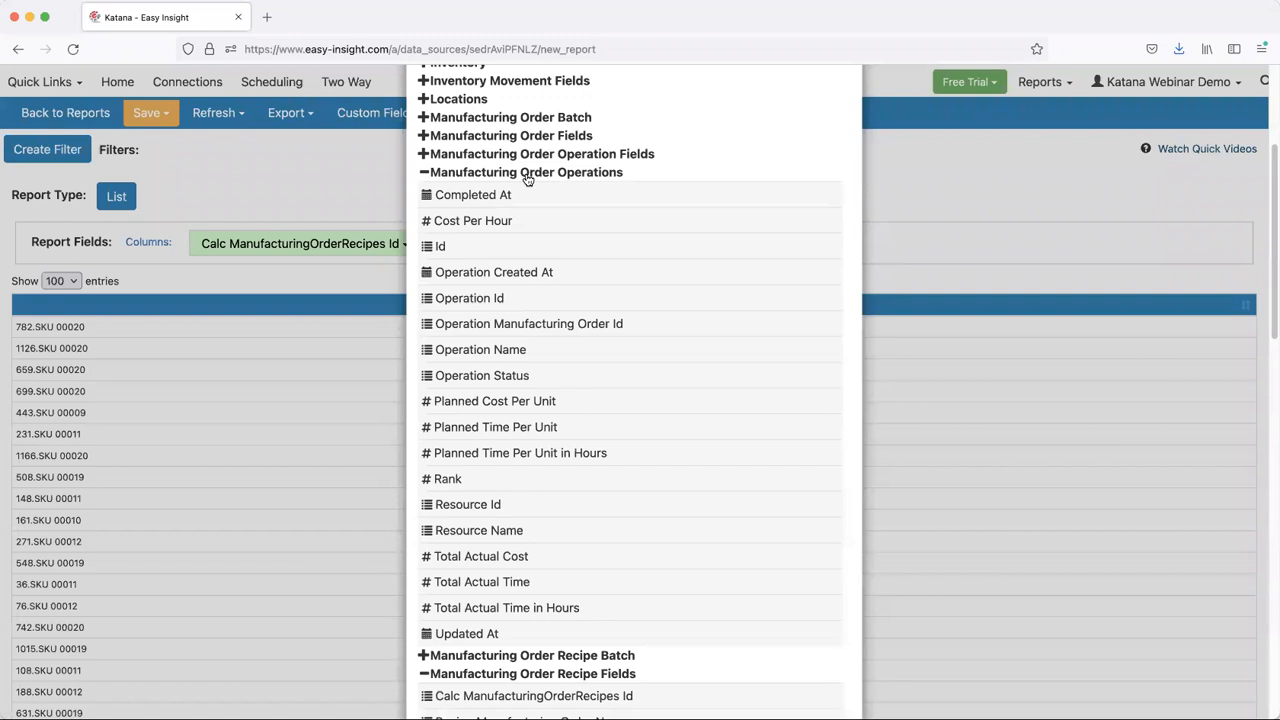